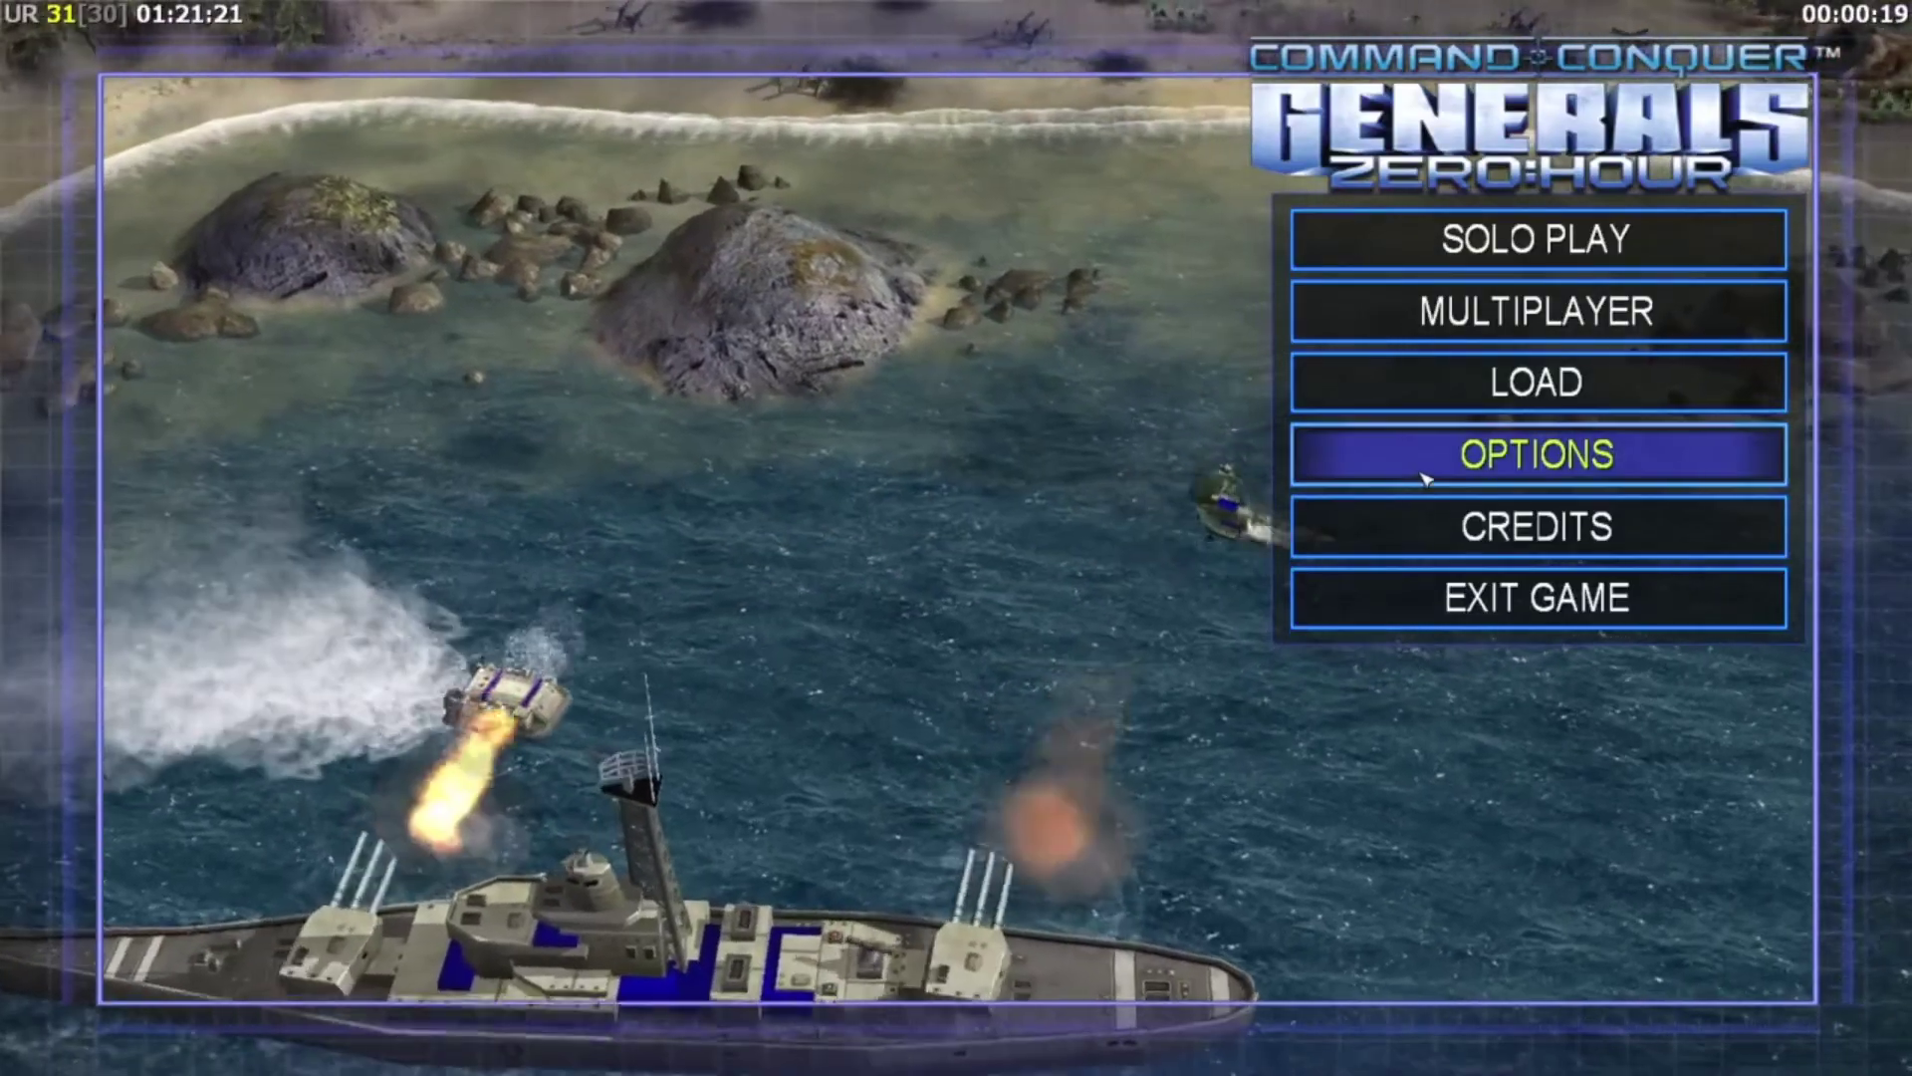
{"action": "left_click", "coordinate": [1421, 472]}
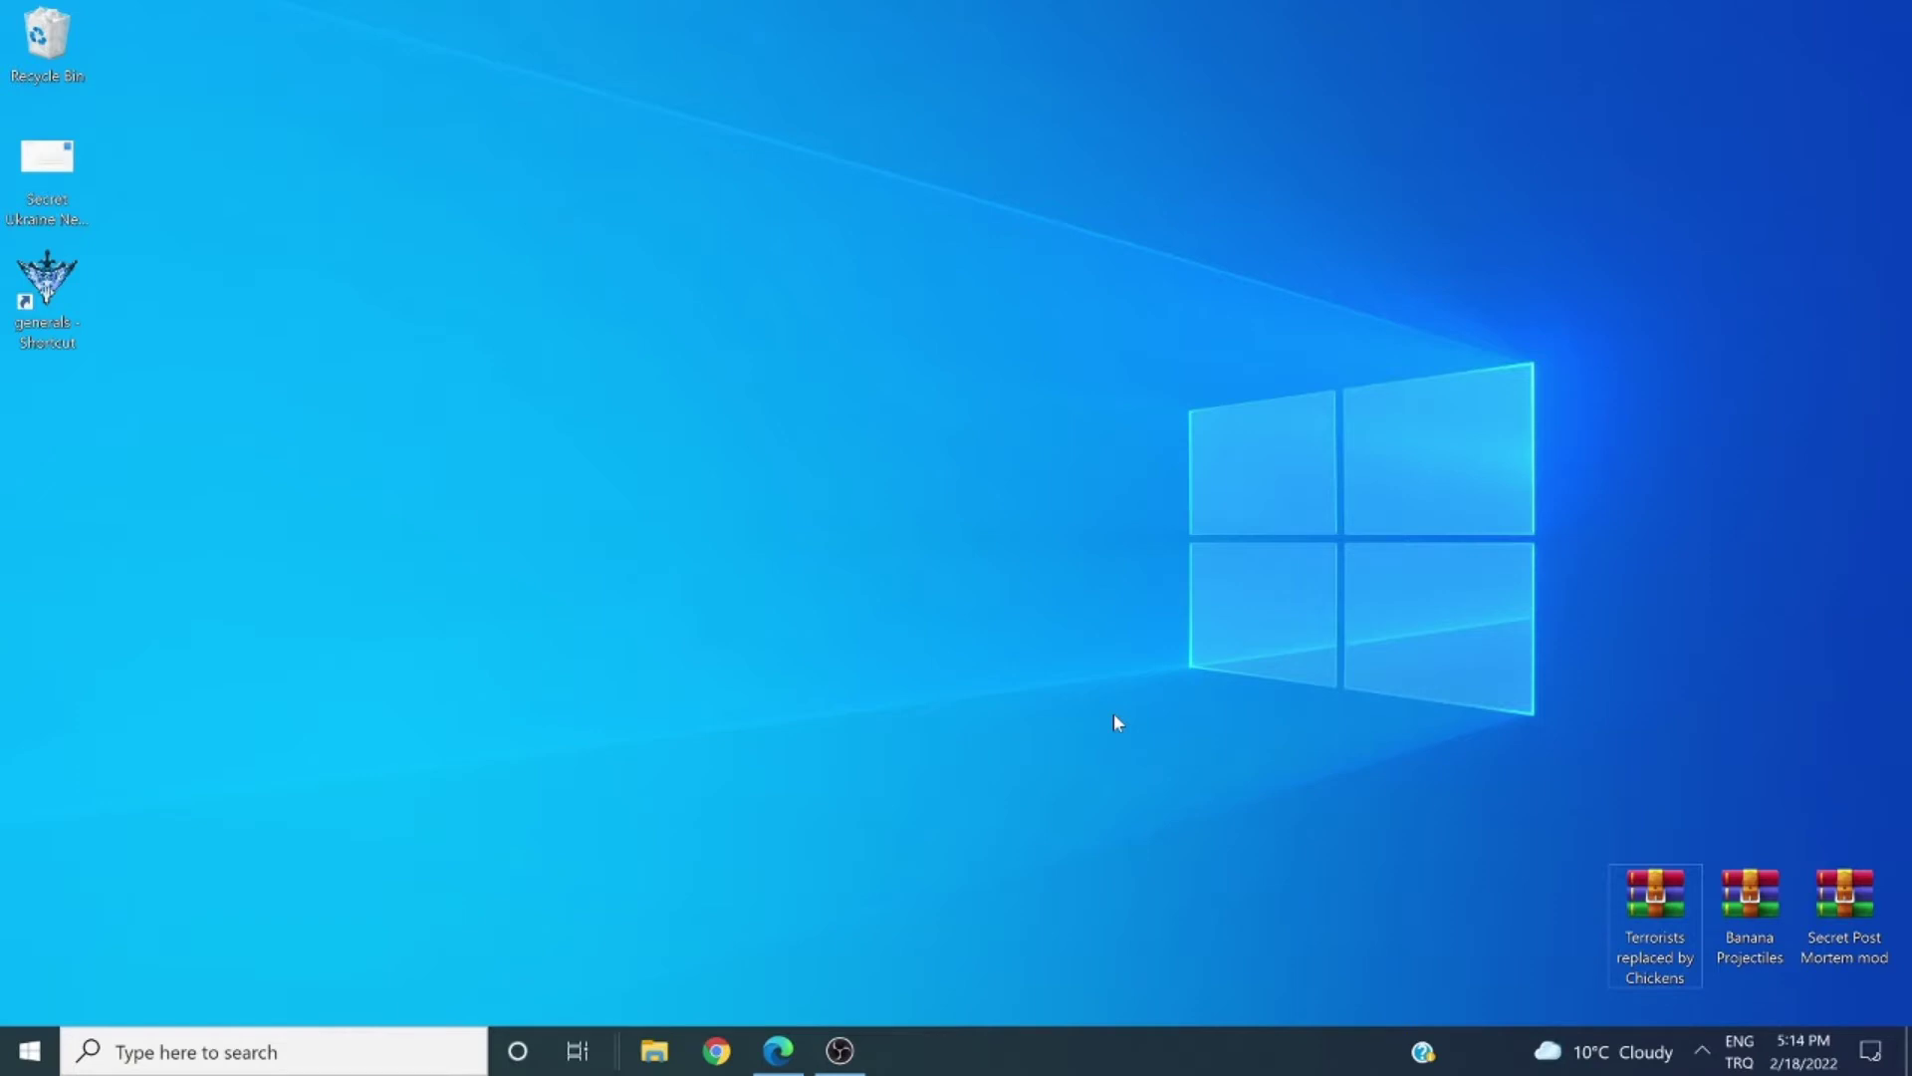
- Move the generals shortcut to an empty spot in the middle of the desktop
{"action": "left_click_drag", "start_coordinate": [87, 308], "coordinate": [948, 437]}
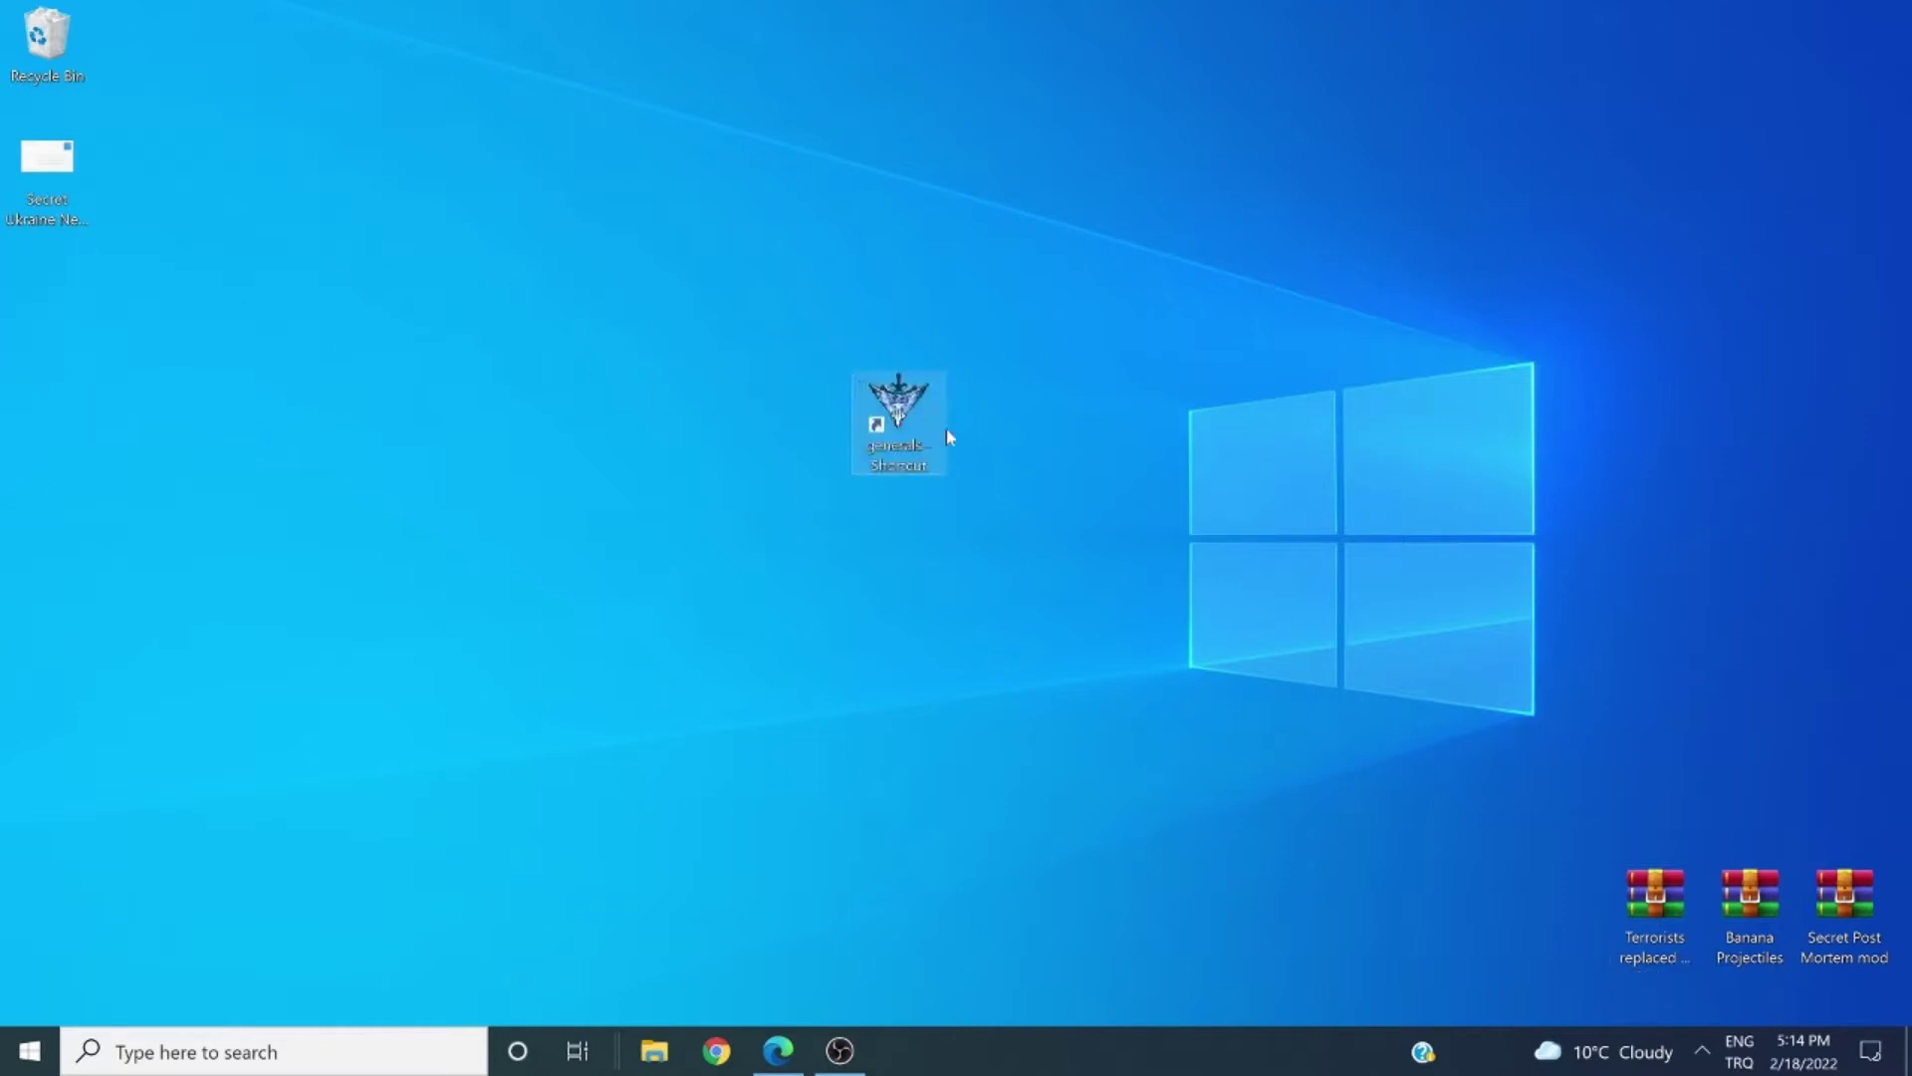
{"action": "left_click", "coordinate": [986, 447]}
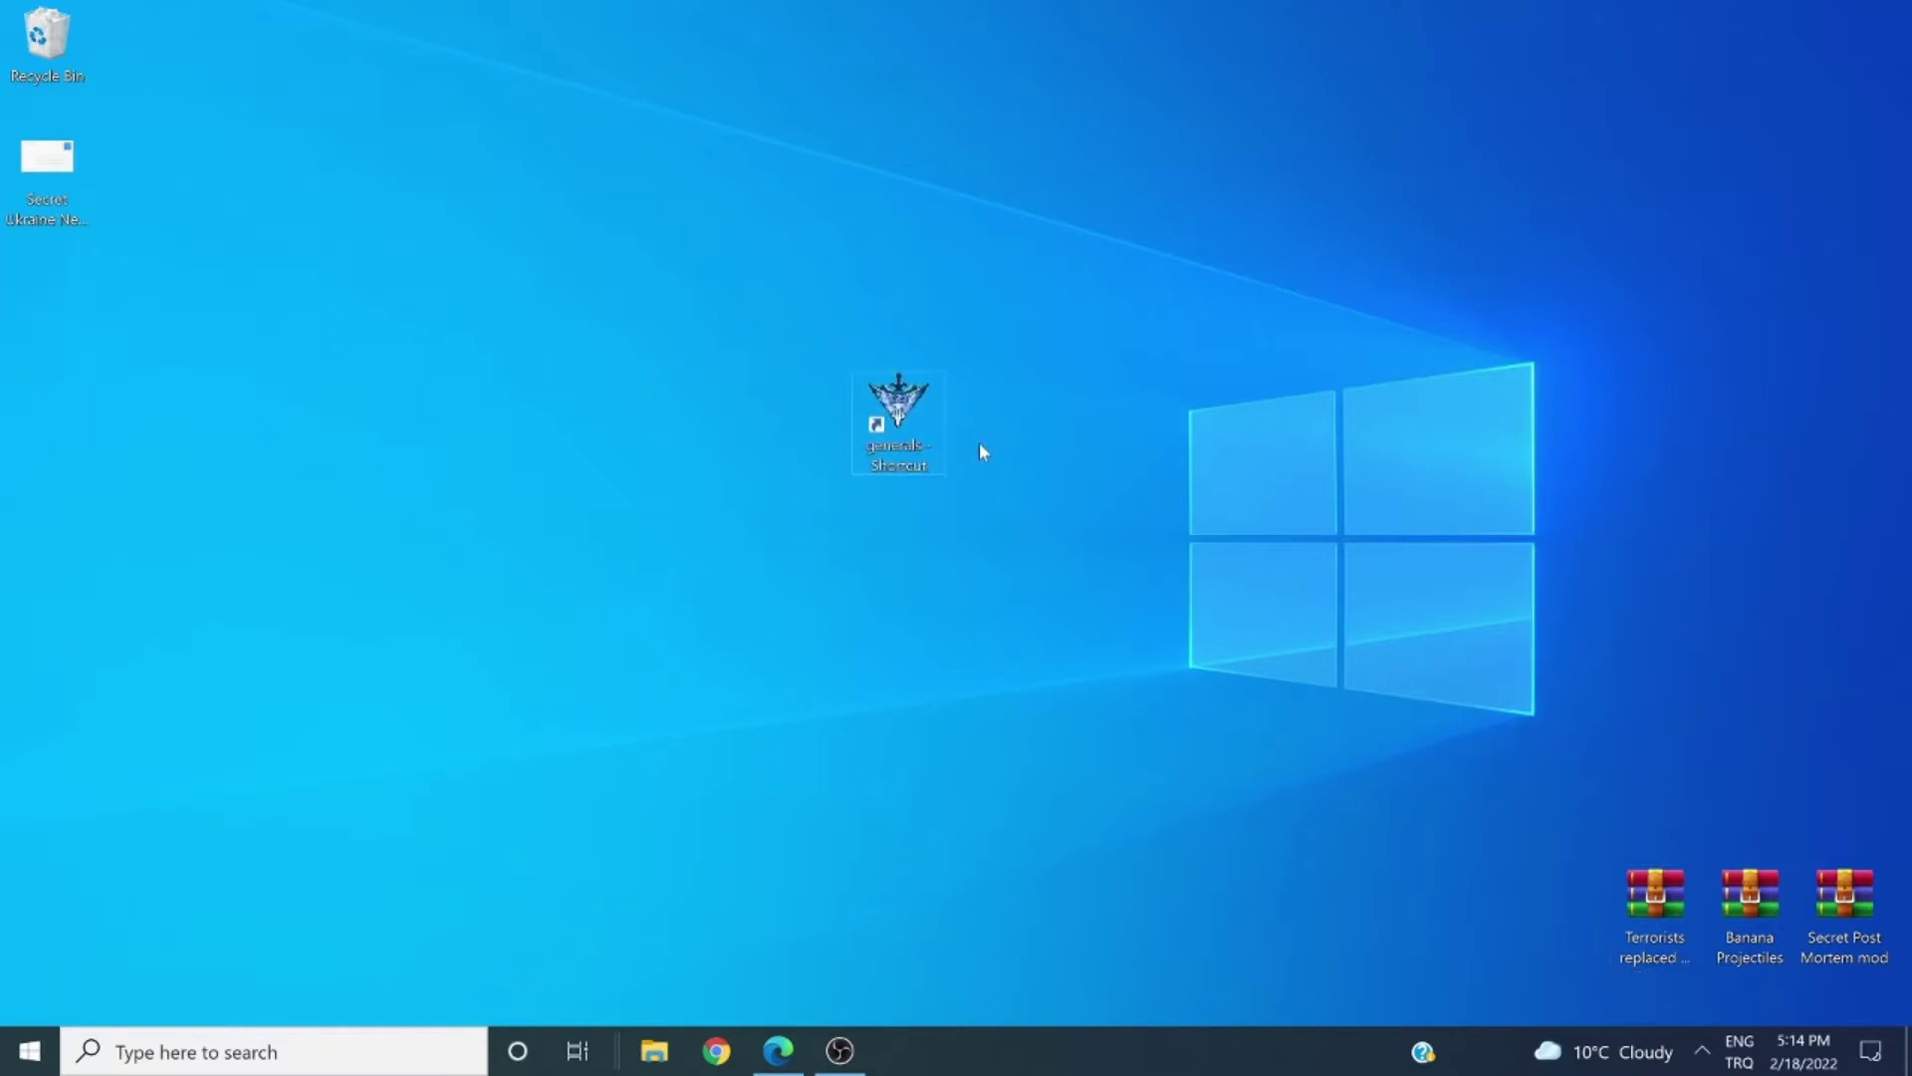
{"action": "left_click", "coordinate": [780, 1048]}
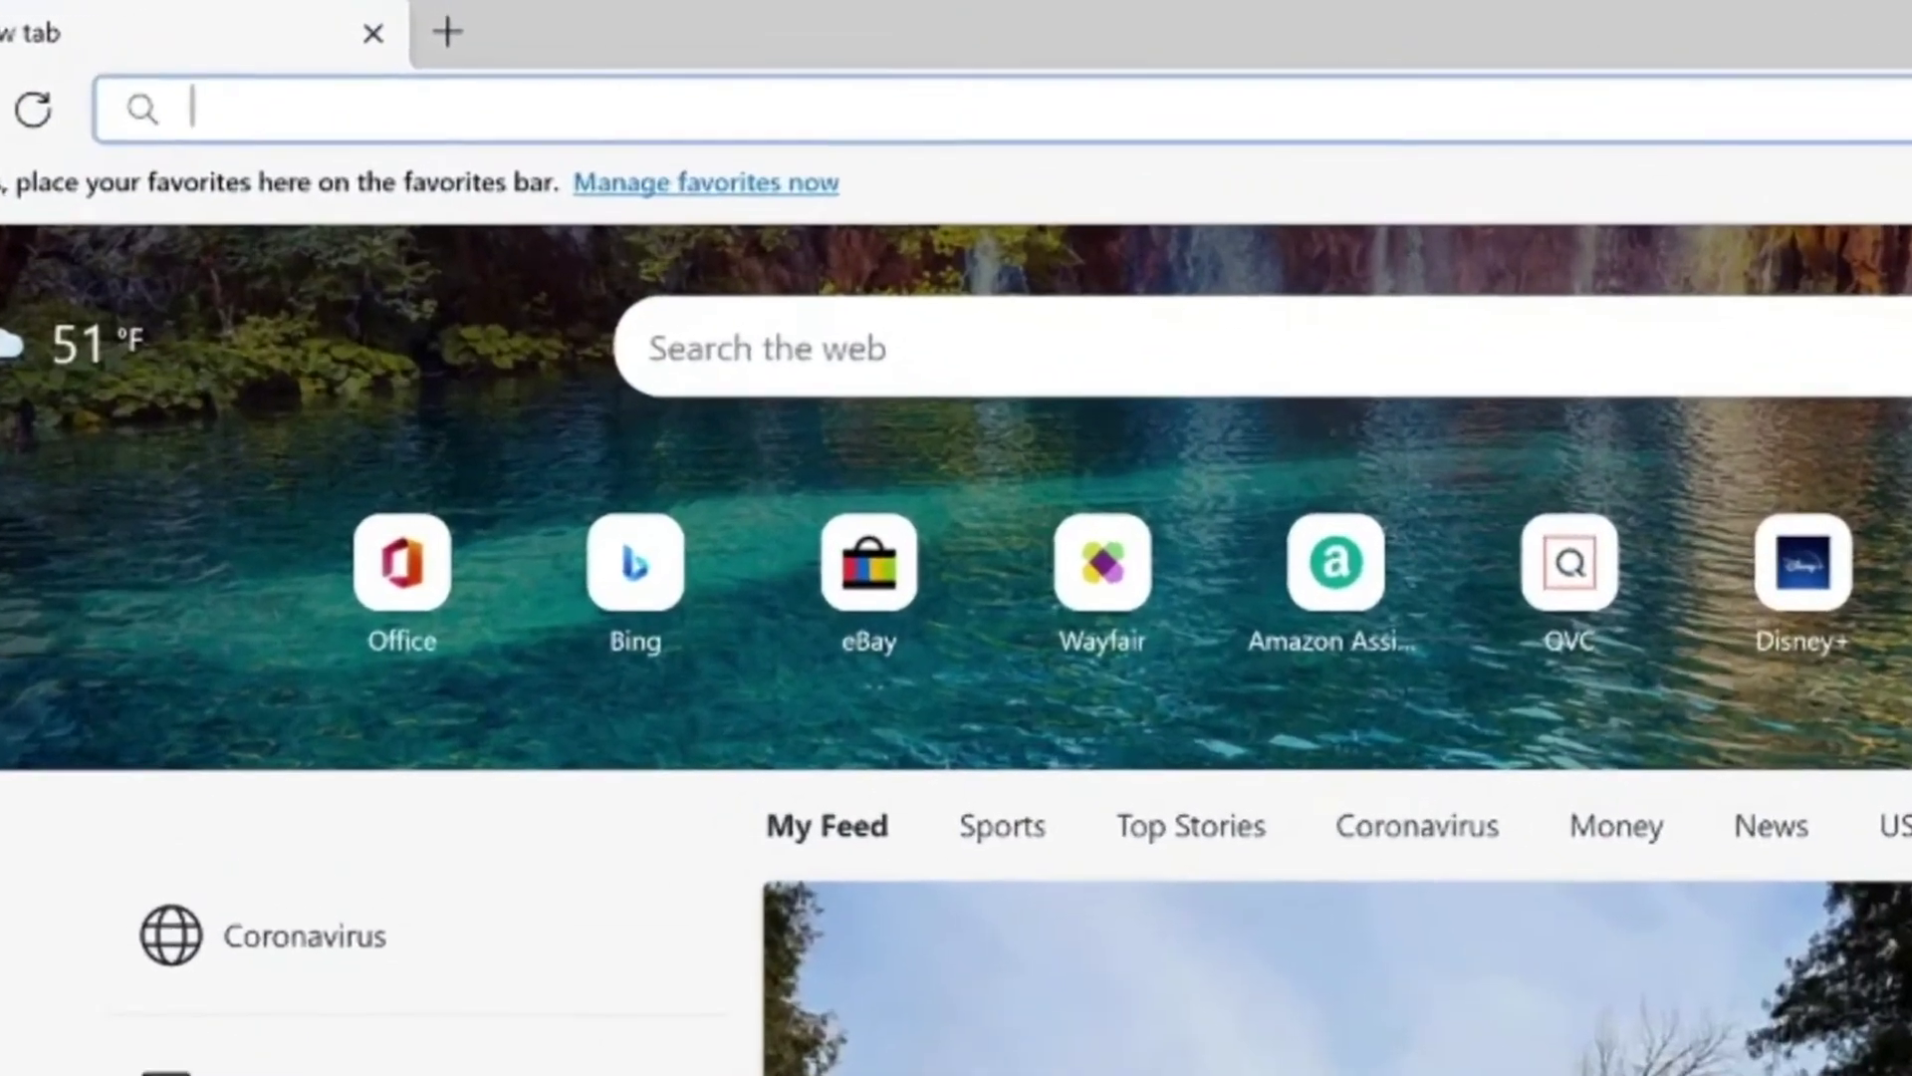
{"action": "type", "text": "https://gen.insave.ovh/genlauncher/launcher/GenLauncher51.rar"}
{"action": "key", "text": "Return"}
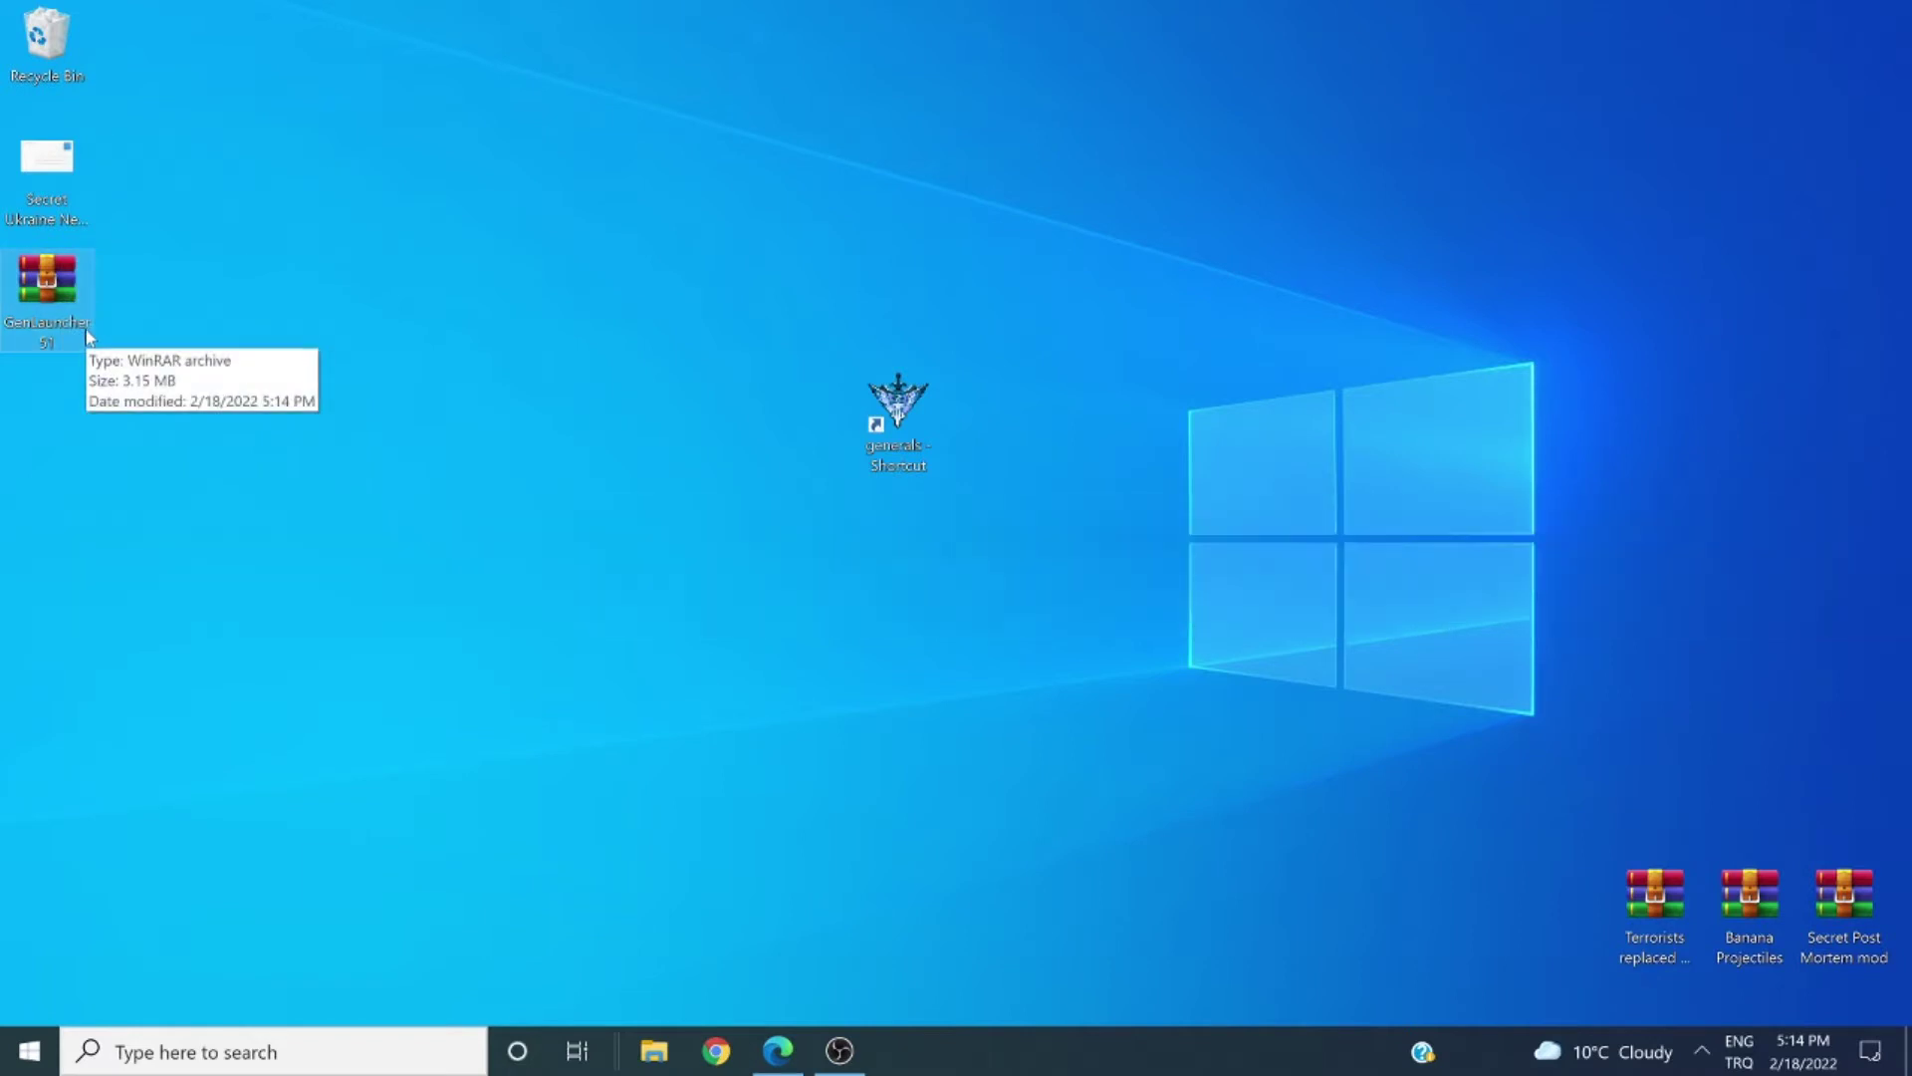
- Open the GenLauncher51 archive in WinRAR and extract GenLauncher.exe to the desktop, below the generals shortcut
{"action": "double_click", "coordinate": [87, 332]}
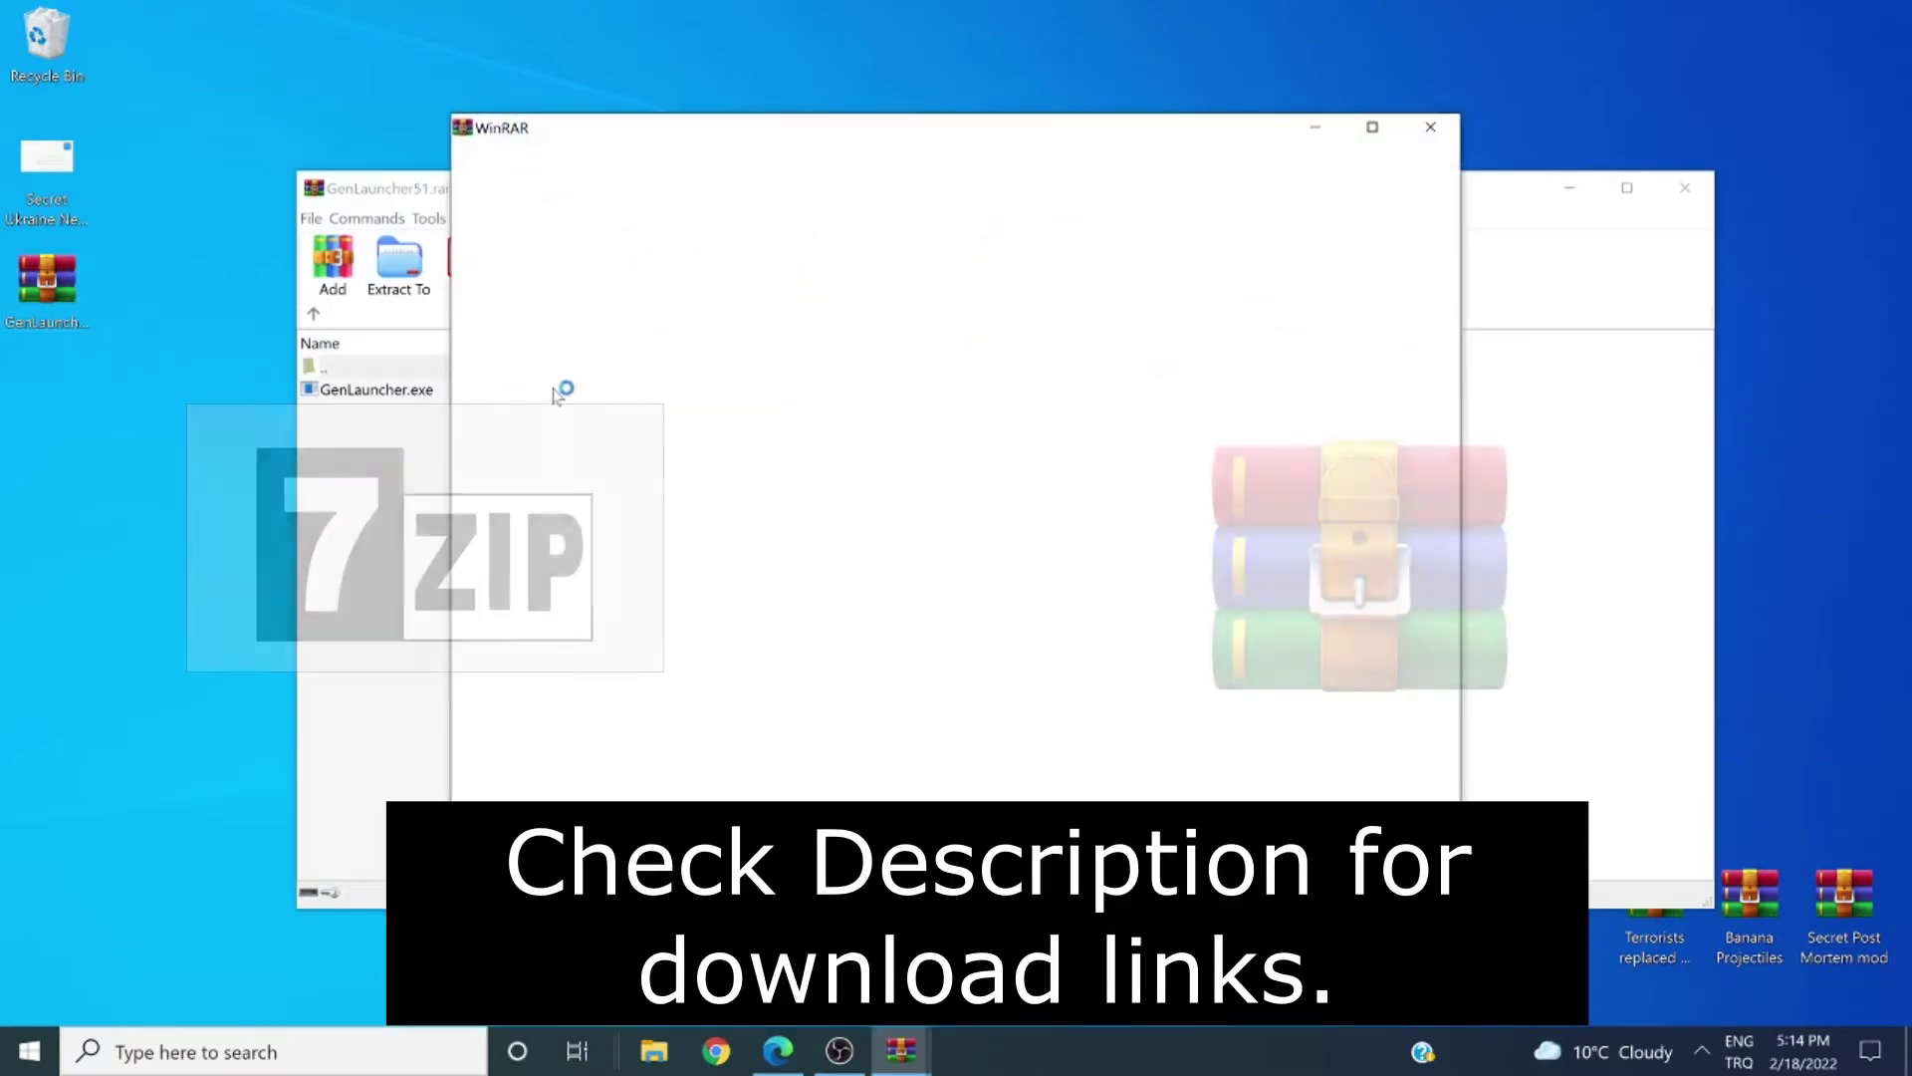
{"action": "left_click", "coordinate": [1446, 130]}
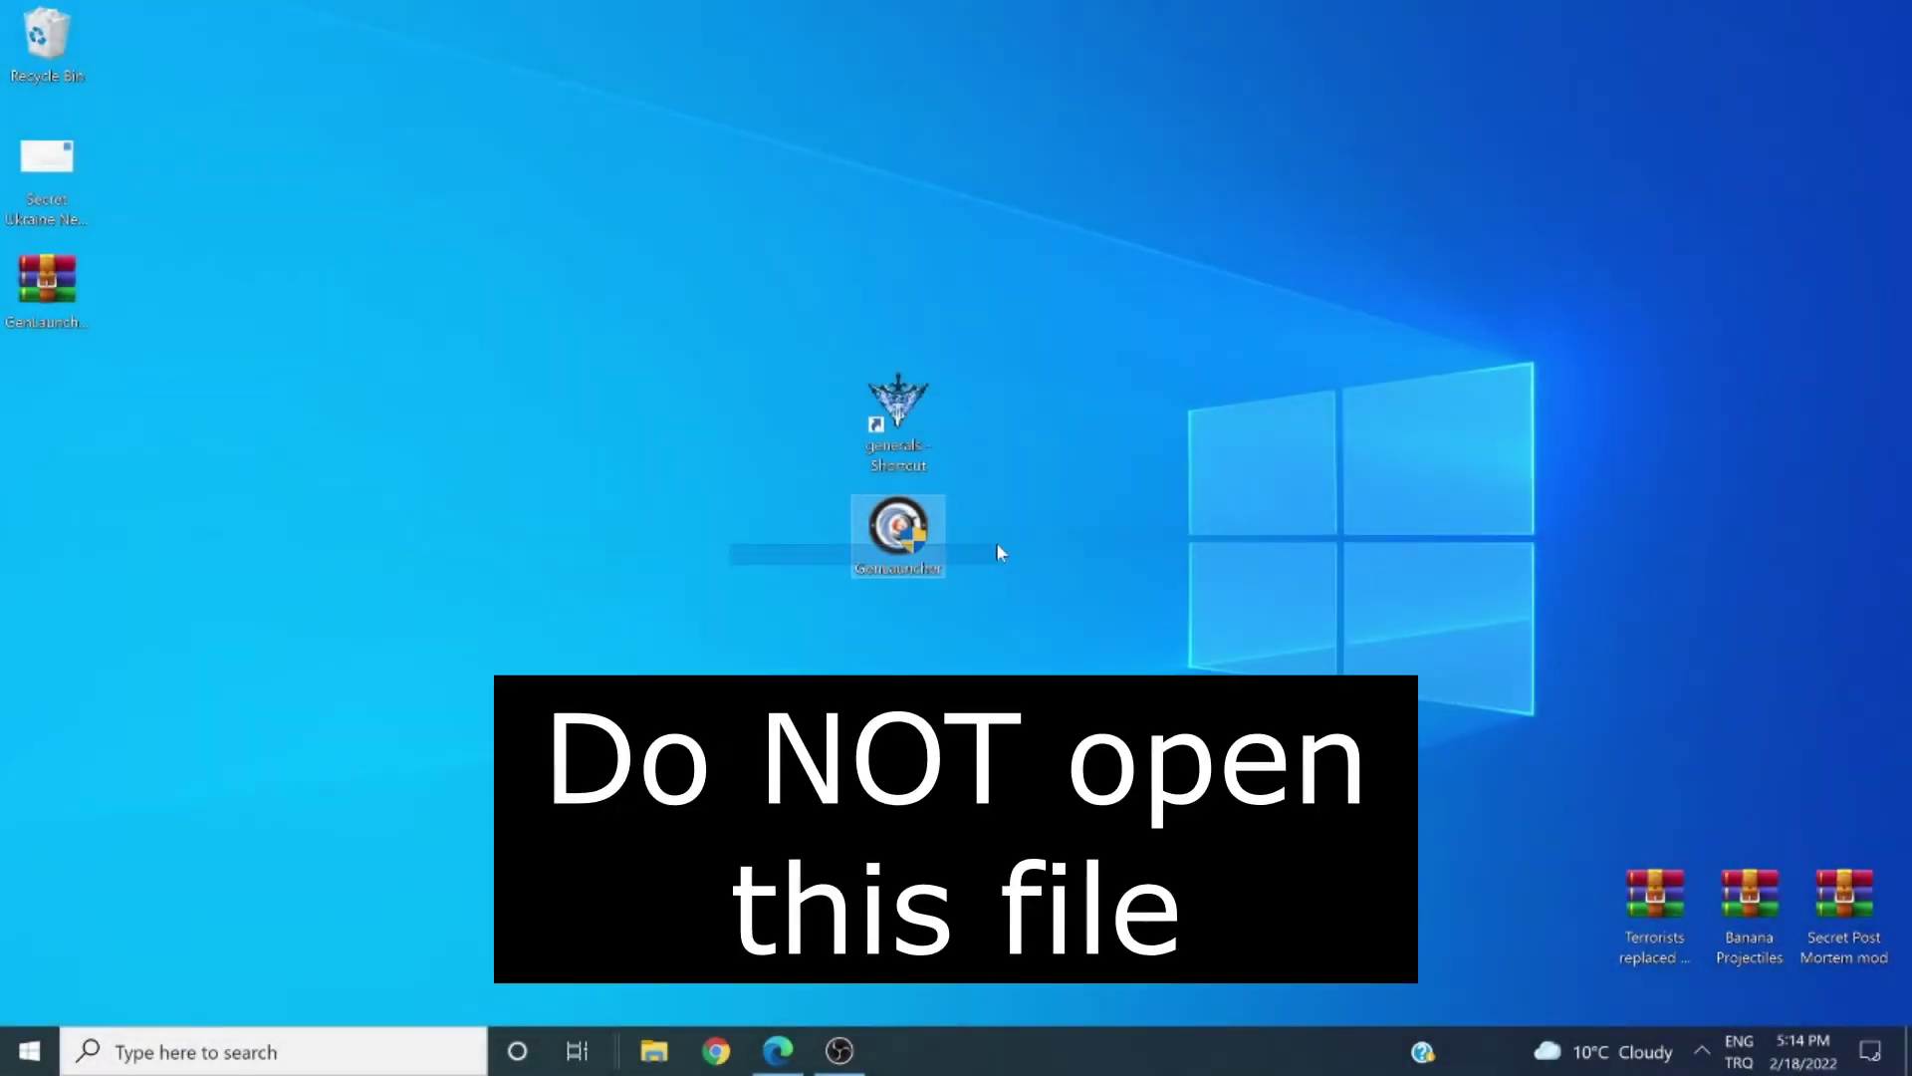
{"action": "left_click", "coordinate": [996, 542]}
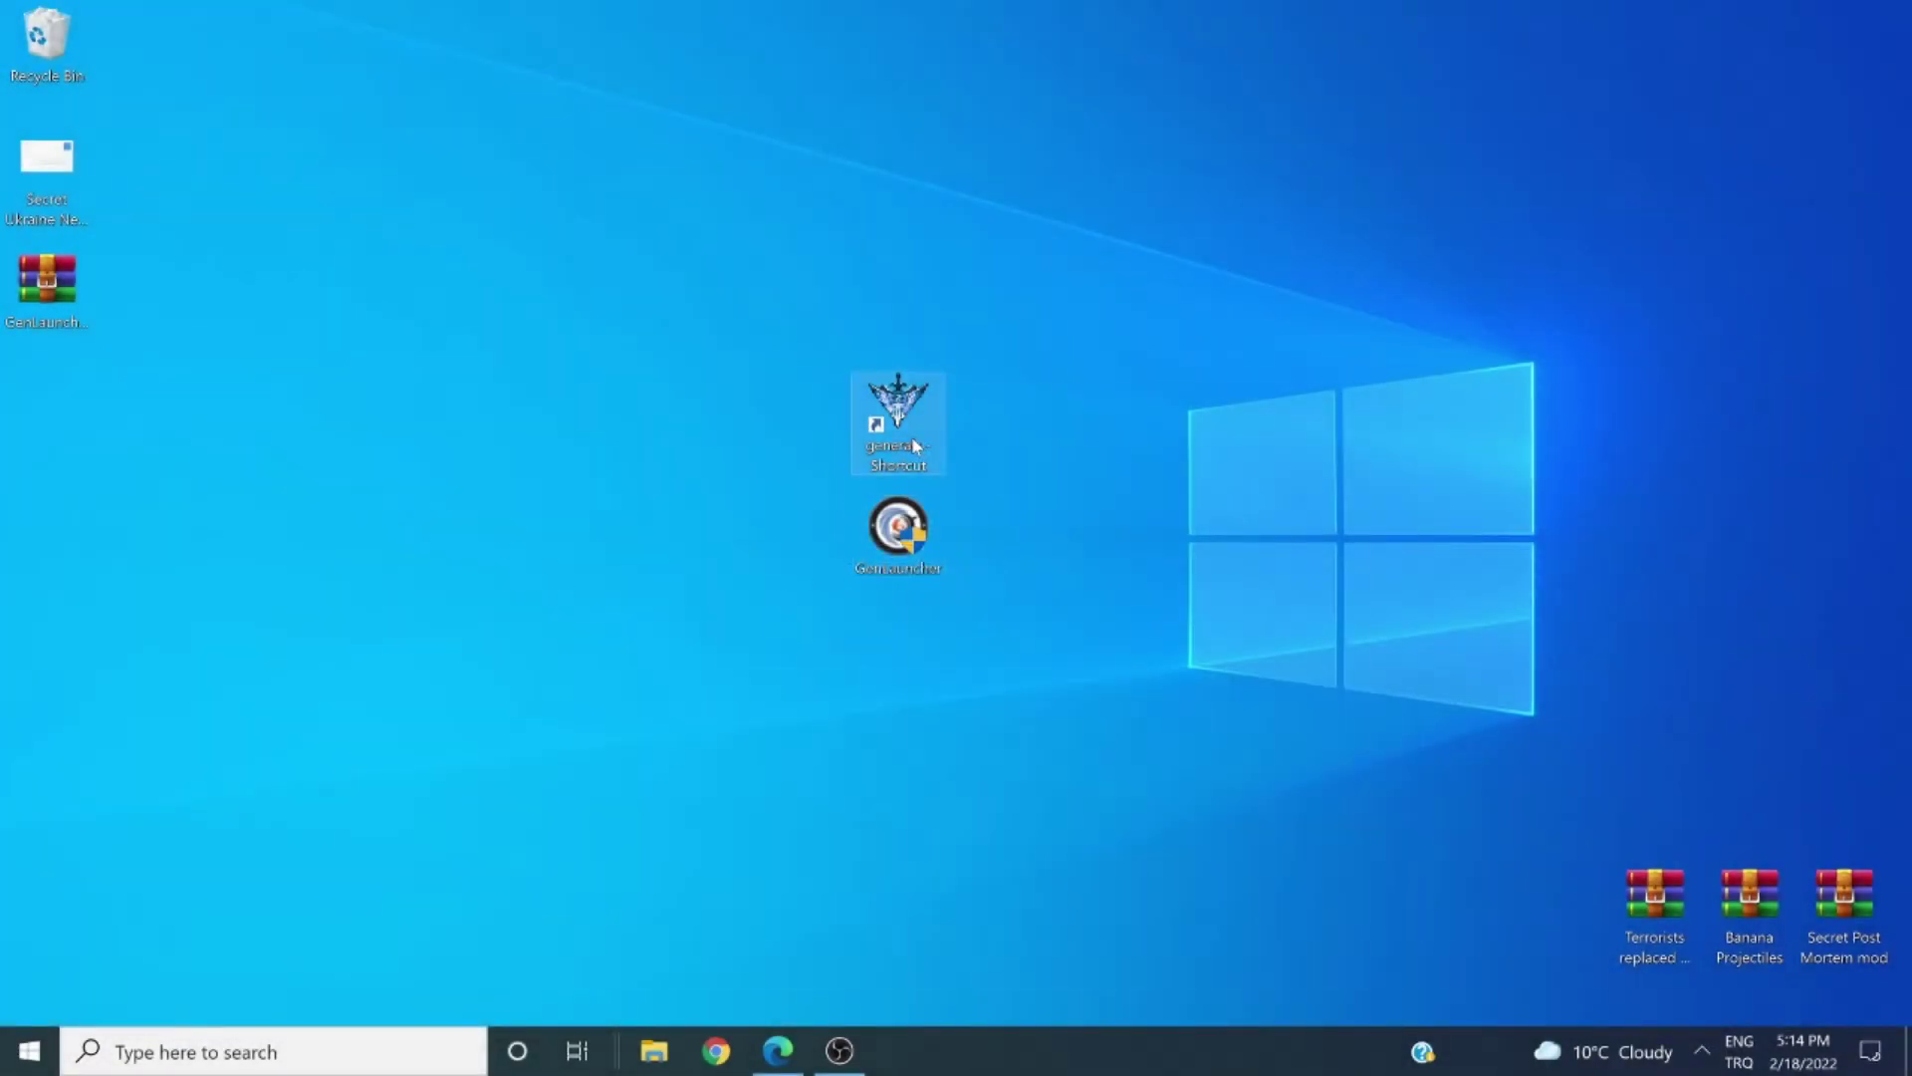
- Open the game folder that the generals shortcut points to through its properties, and close the properties dialog
{"action": "right_click", "coordinate": [913, 442]}
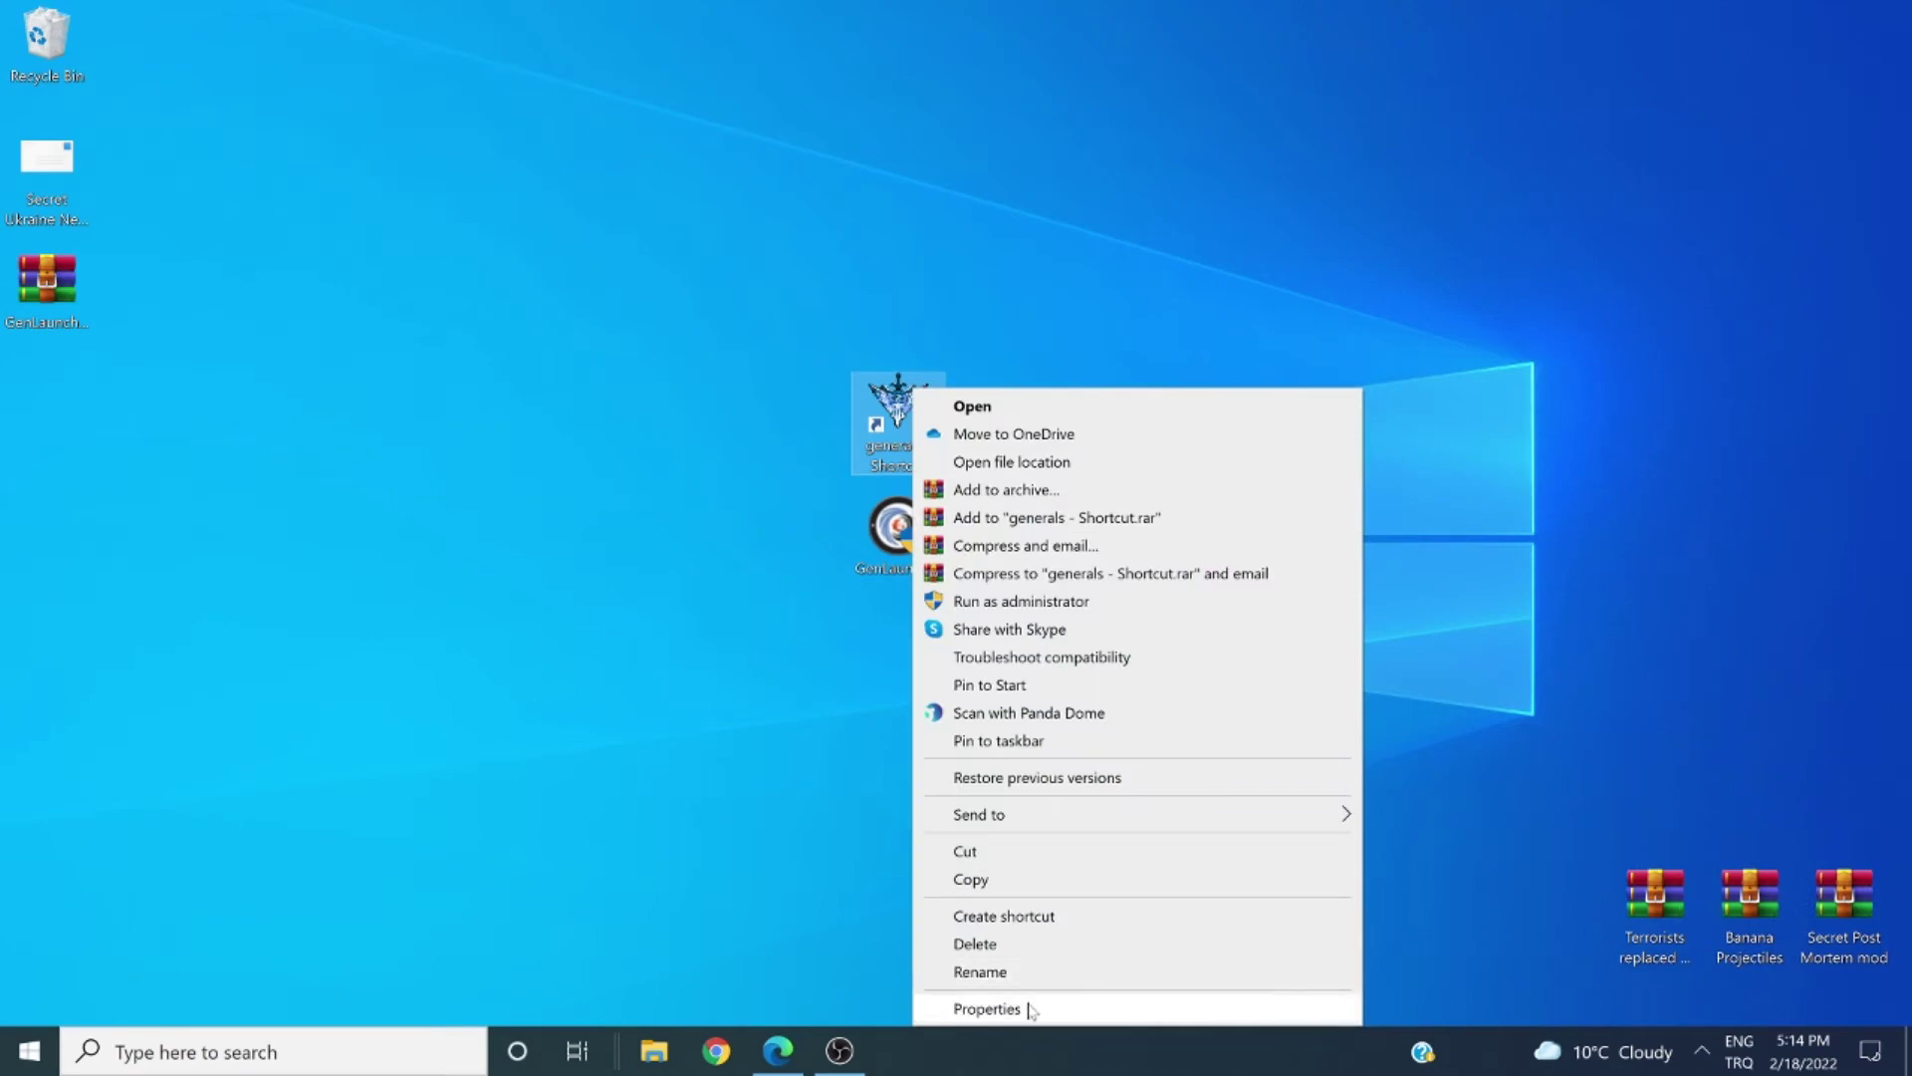
{"action": "left_click", "coordinate": [1024, 1008]}
{"action": "left_click", "coordinate": [1008, 808]}
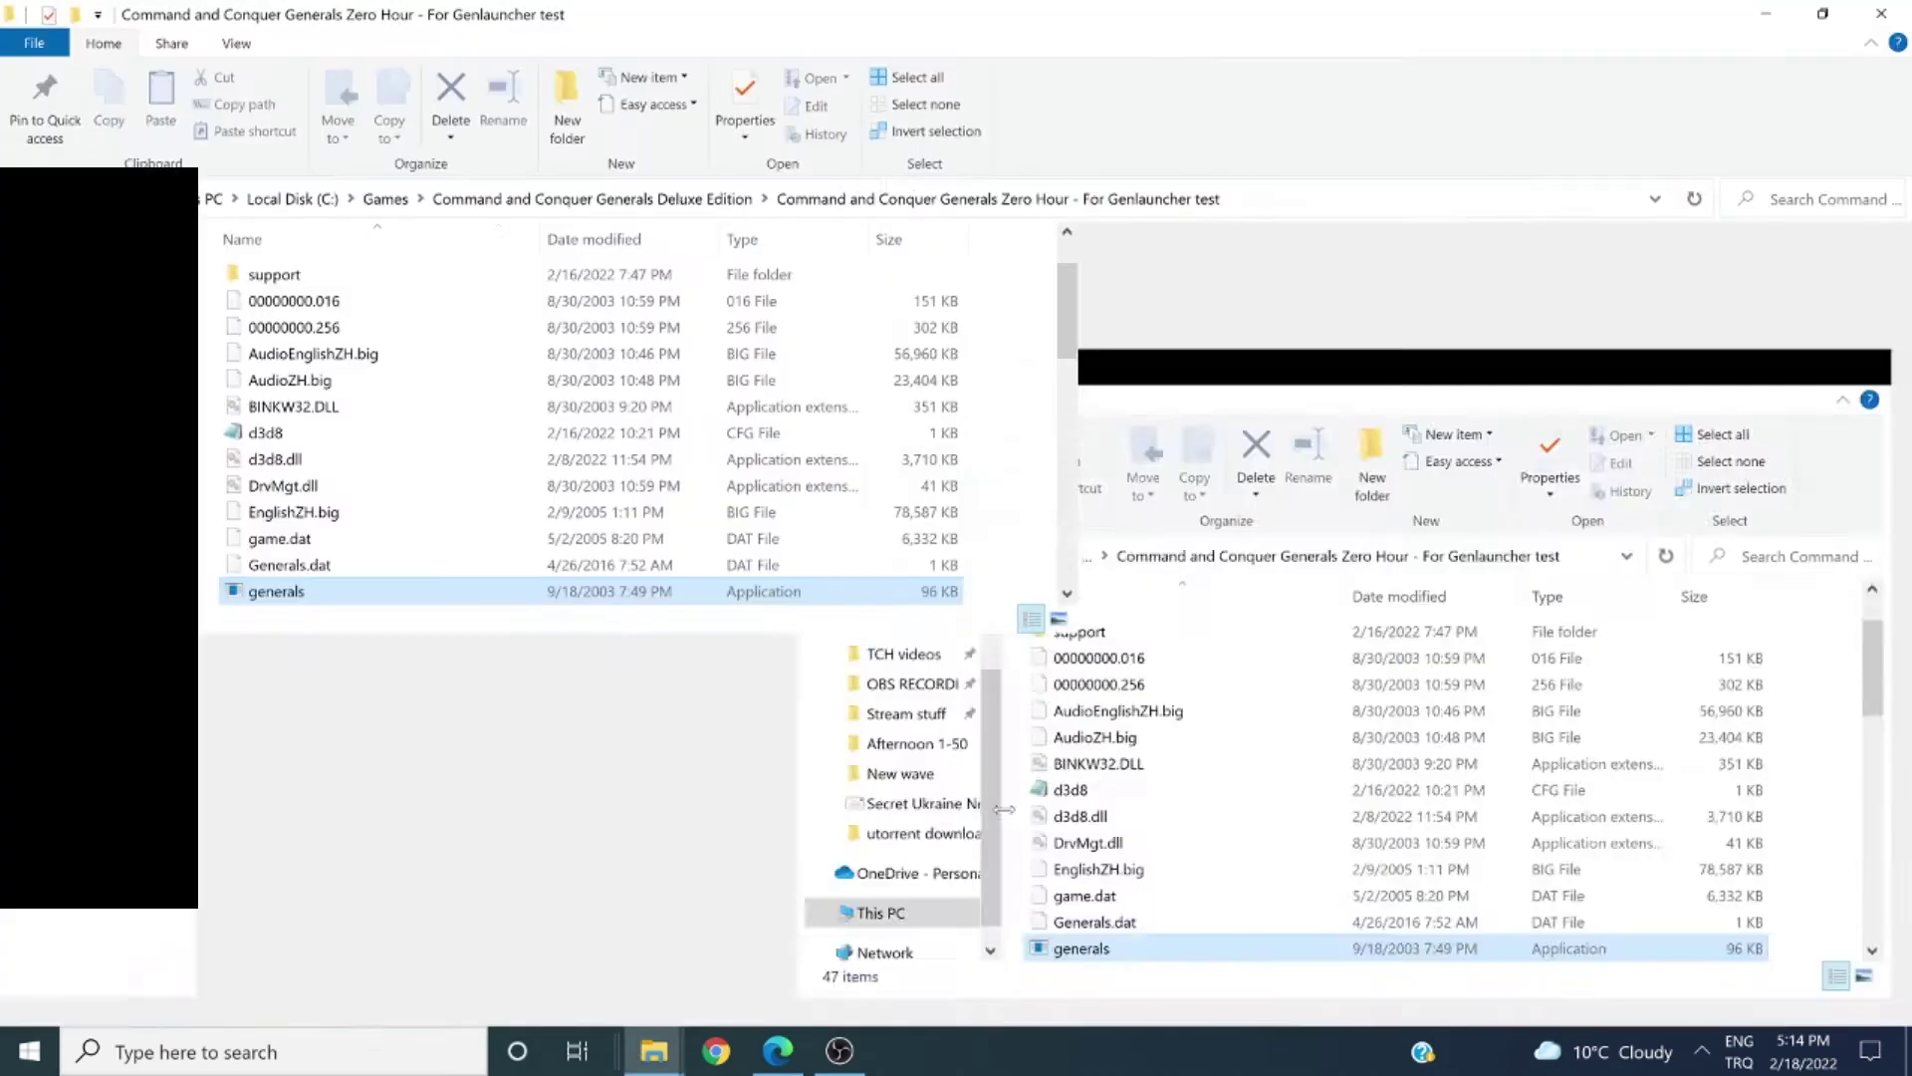
{"action": "double_click", "coordinate": [1138, 17]}
{"action": "left_click_drag", "start_coordinate": [1251, 363], "coordinate": [514, 50]}
{"action": "left_click", "coordinate": [1291, 382]}
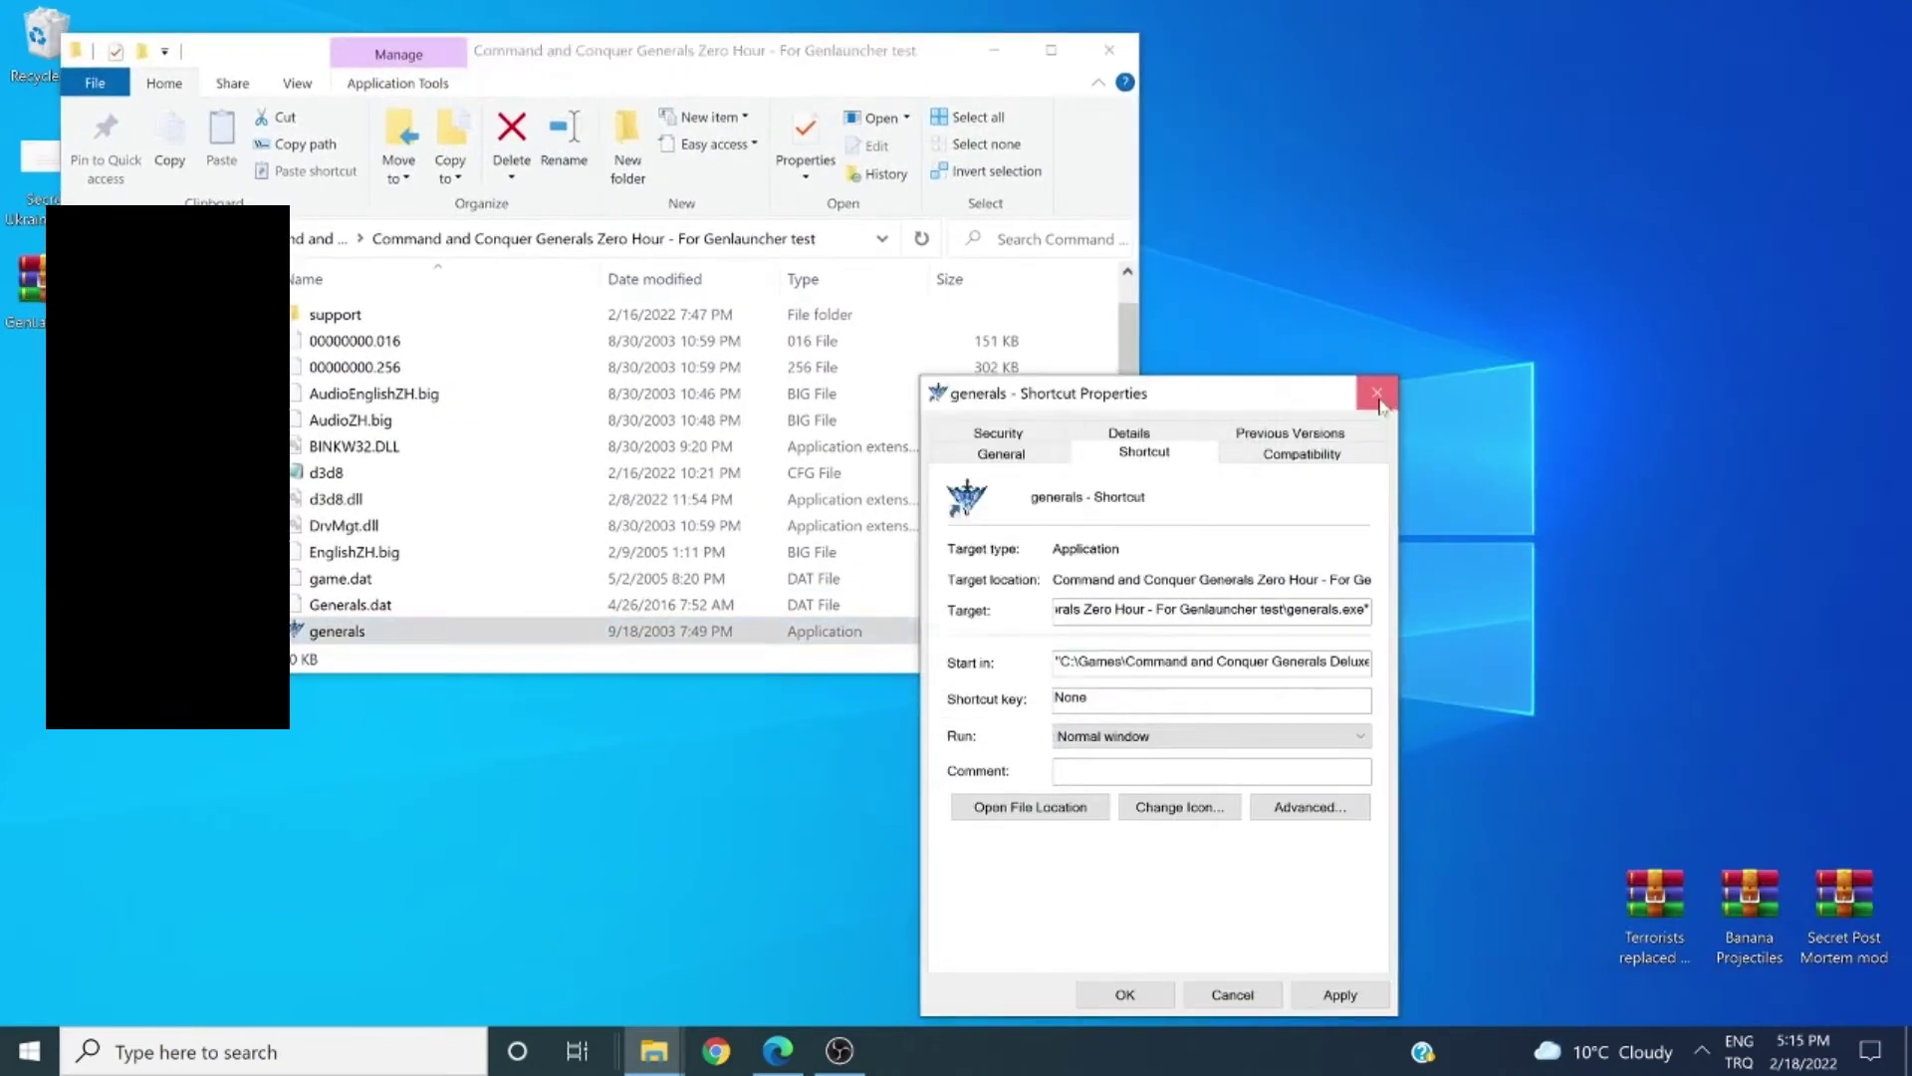
{"action": "left_click", "coordinate": [1377, 391]}
- Move the extracted GenLauncher file from the desktop into the Command and Conquer Generals Zero Hour game folder
{"action": "left_click_drag", "start_coordinate": [787, 61], "coordinate": [1216, 597]}
{"action": "left_click_drag", "start_coordinate": [899, 524], "coordinate": [704, 893]}
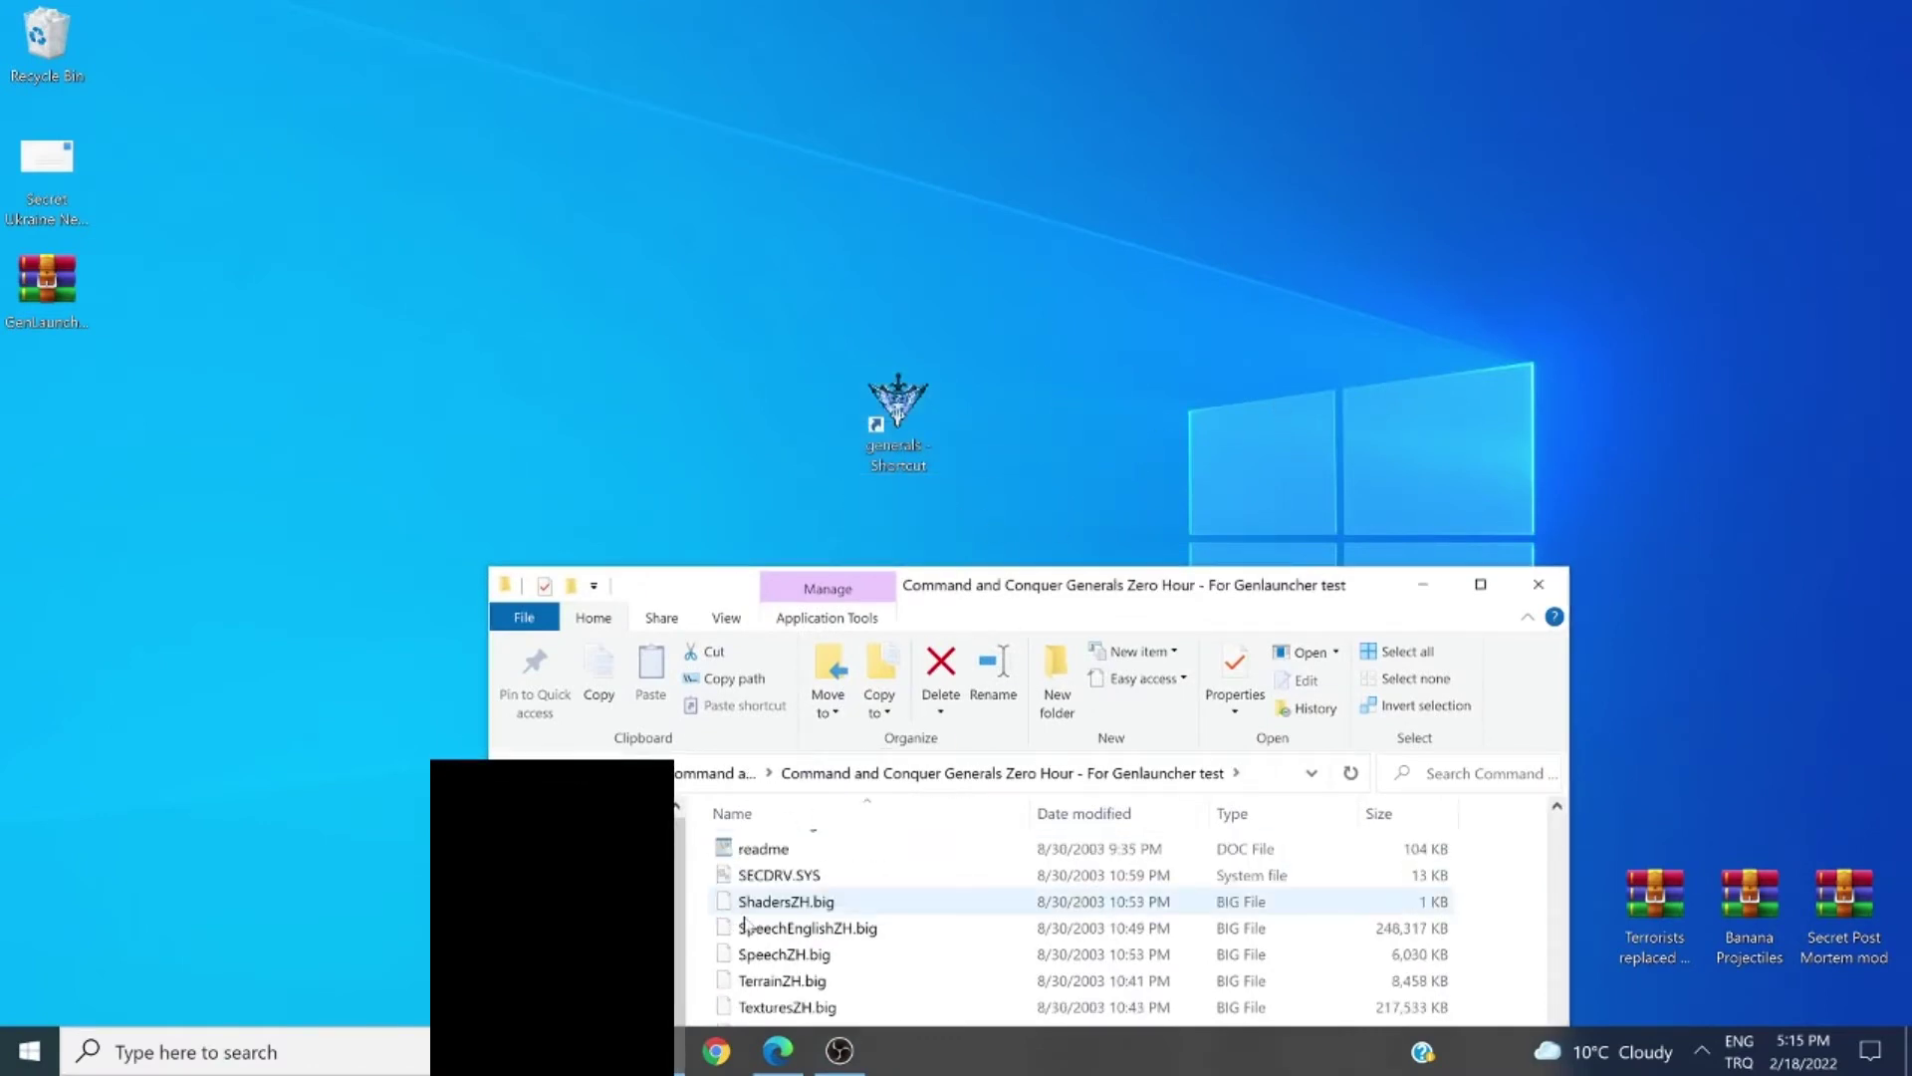
- Create a desktop shortcut to the GenLauncher application in the game folder
{"action": "scroll", "coordinate": [802, 929], "scroll_direction": "up", "scroll_amount": 6}
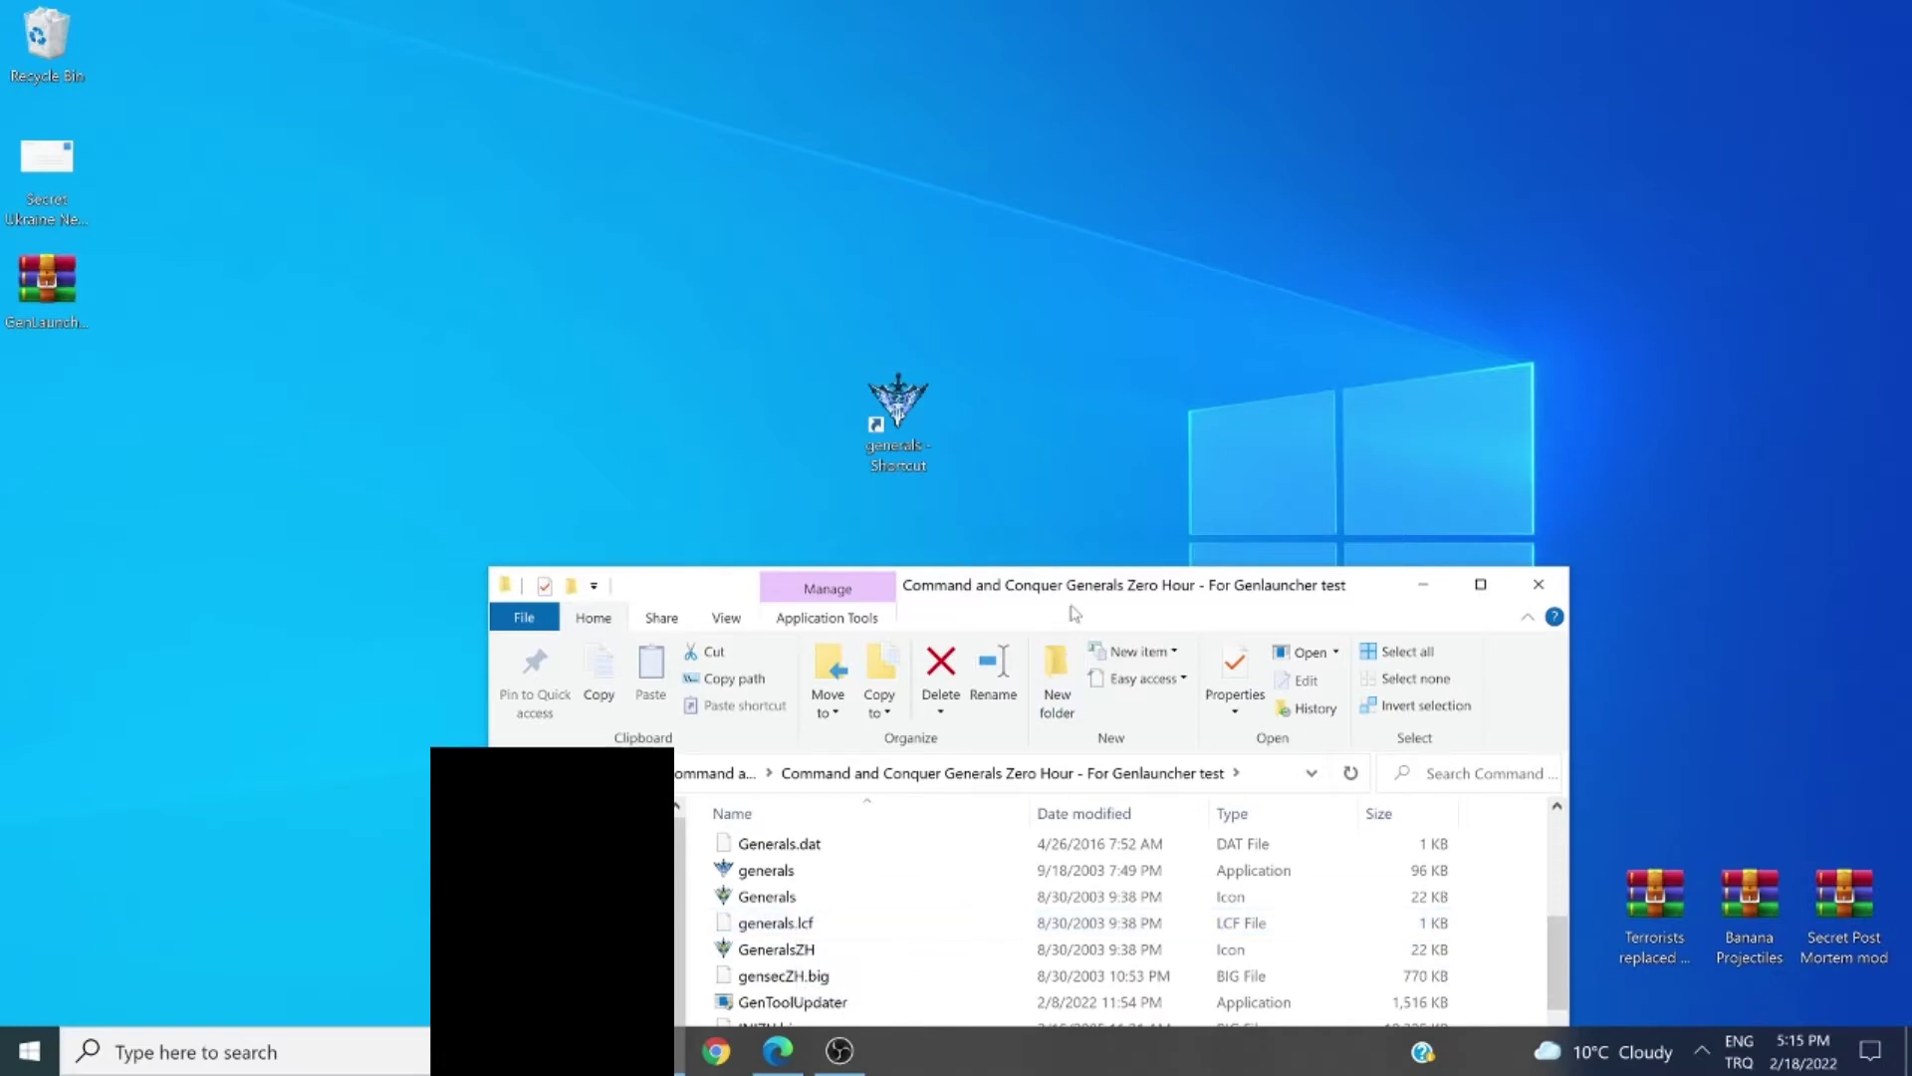
{"action": "left_click_drag", "start_coordinate": [898, 585], "coordinate": [1086, 260]}
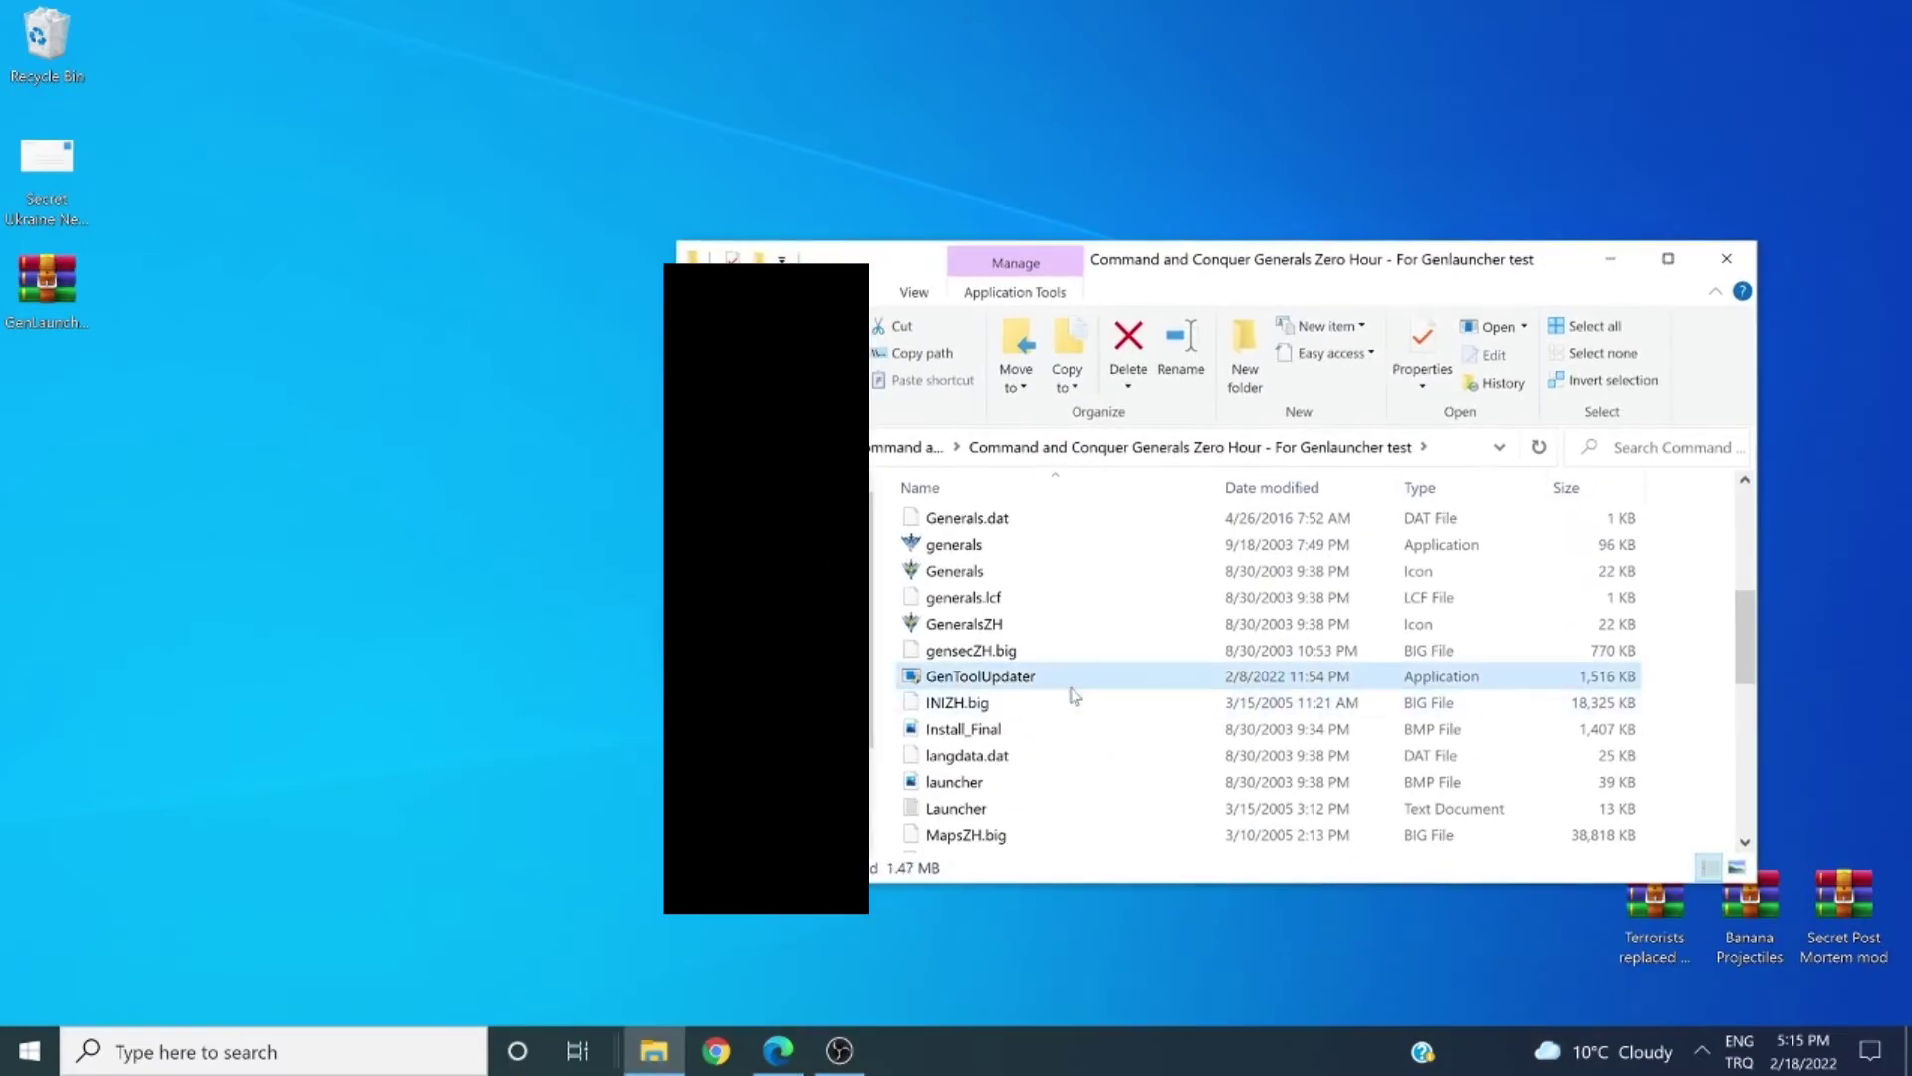
{"action": "scroll", "coordinate": [1067, 691], "scroll_direction": "down", "scroll_amount": 5}
{"action": "right_click", "coordinate": [1001, 843]}
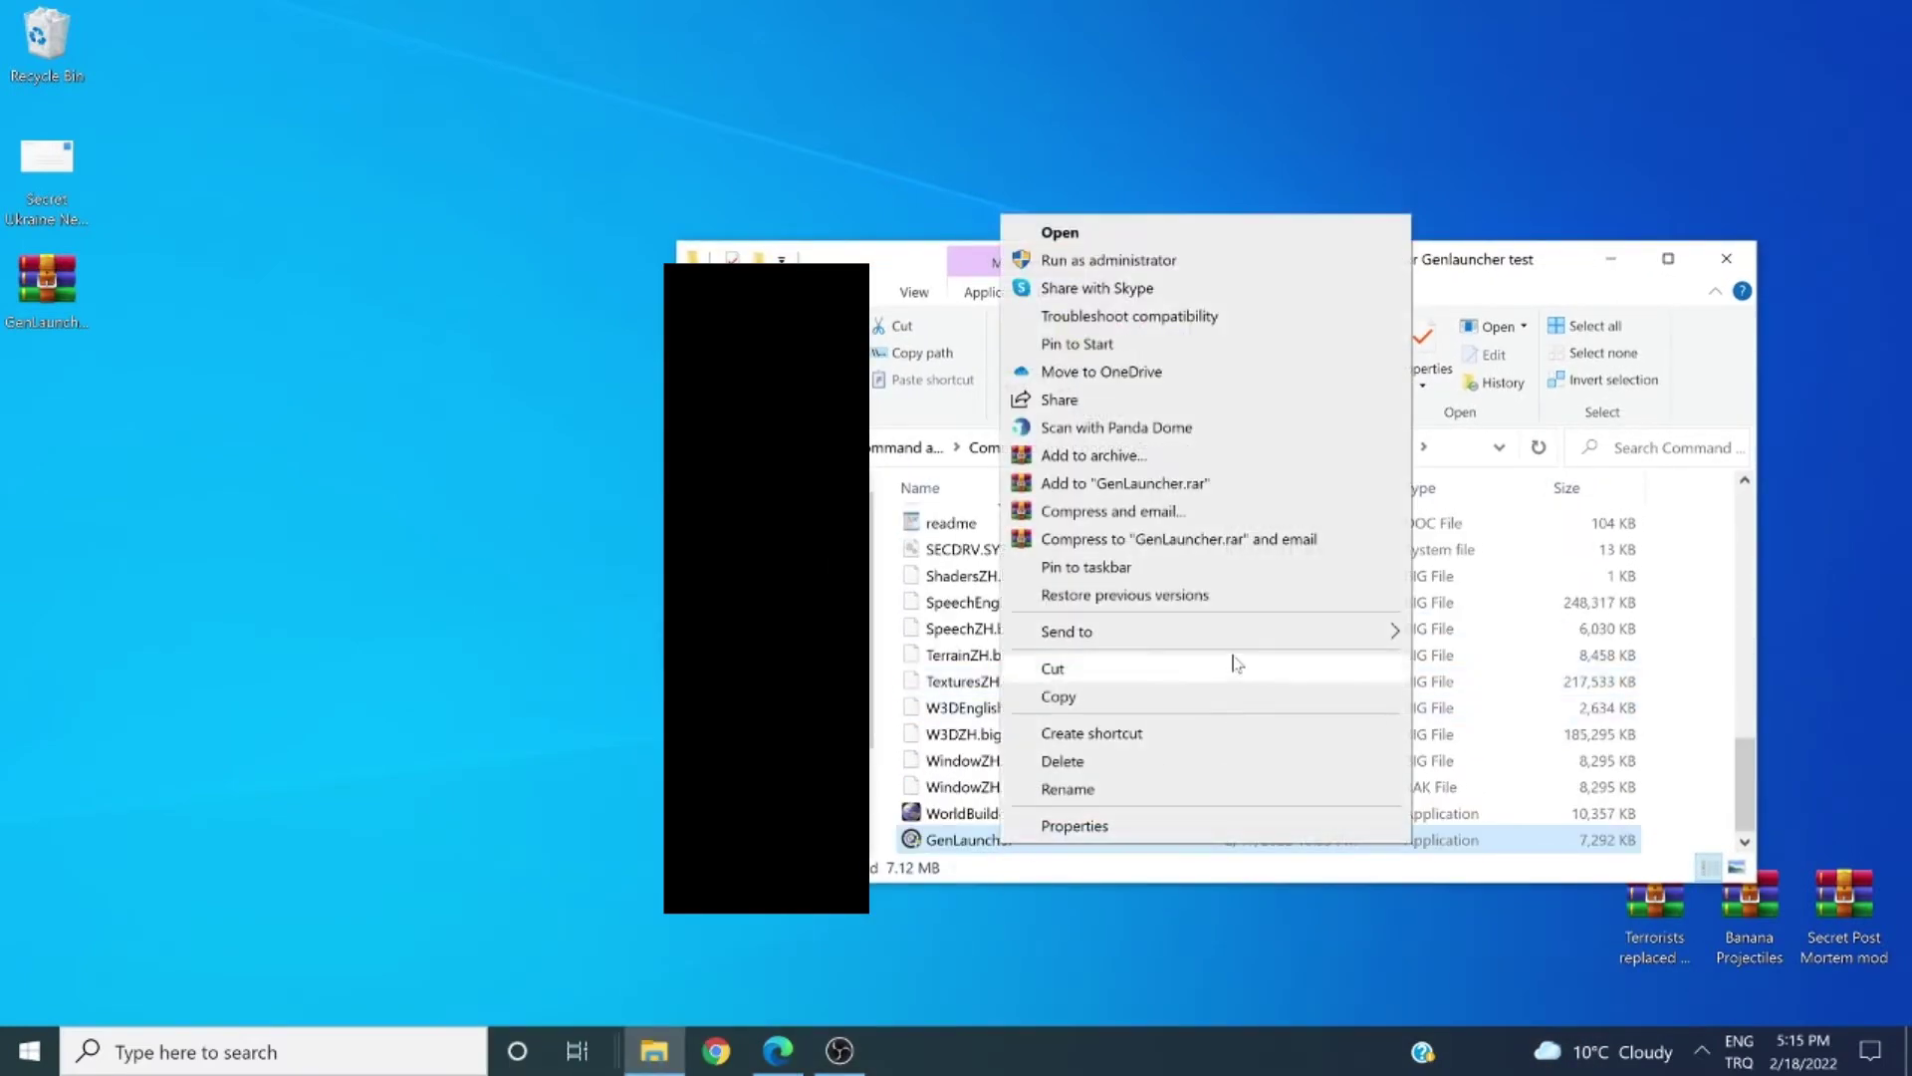
{"action": "mouse_move", "coordinate": [1272, 628]}
{"action": "left_click", "coordinate": [1466, 689]}
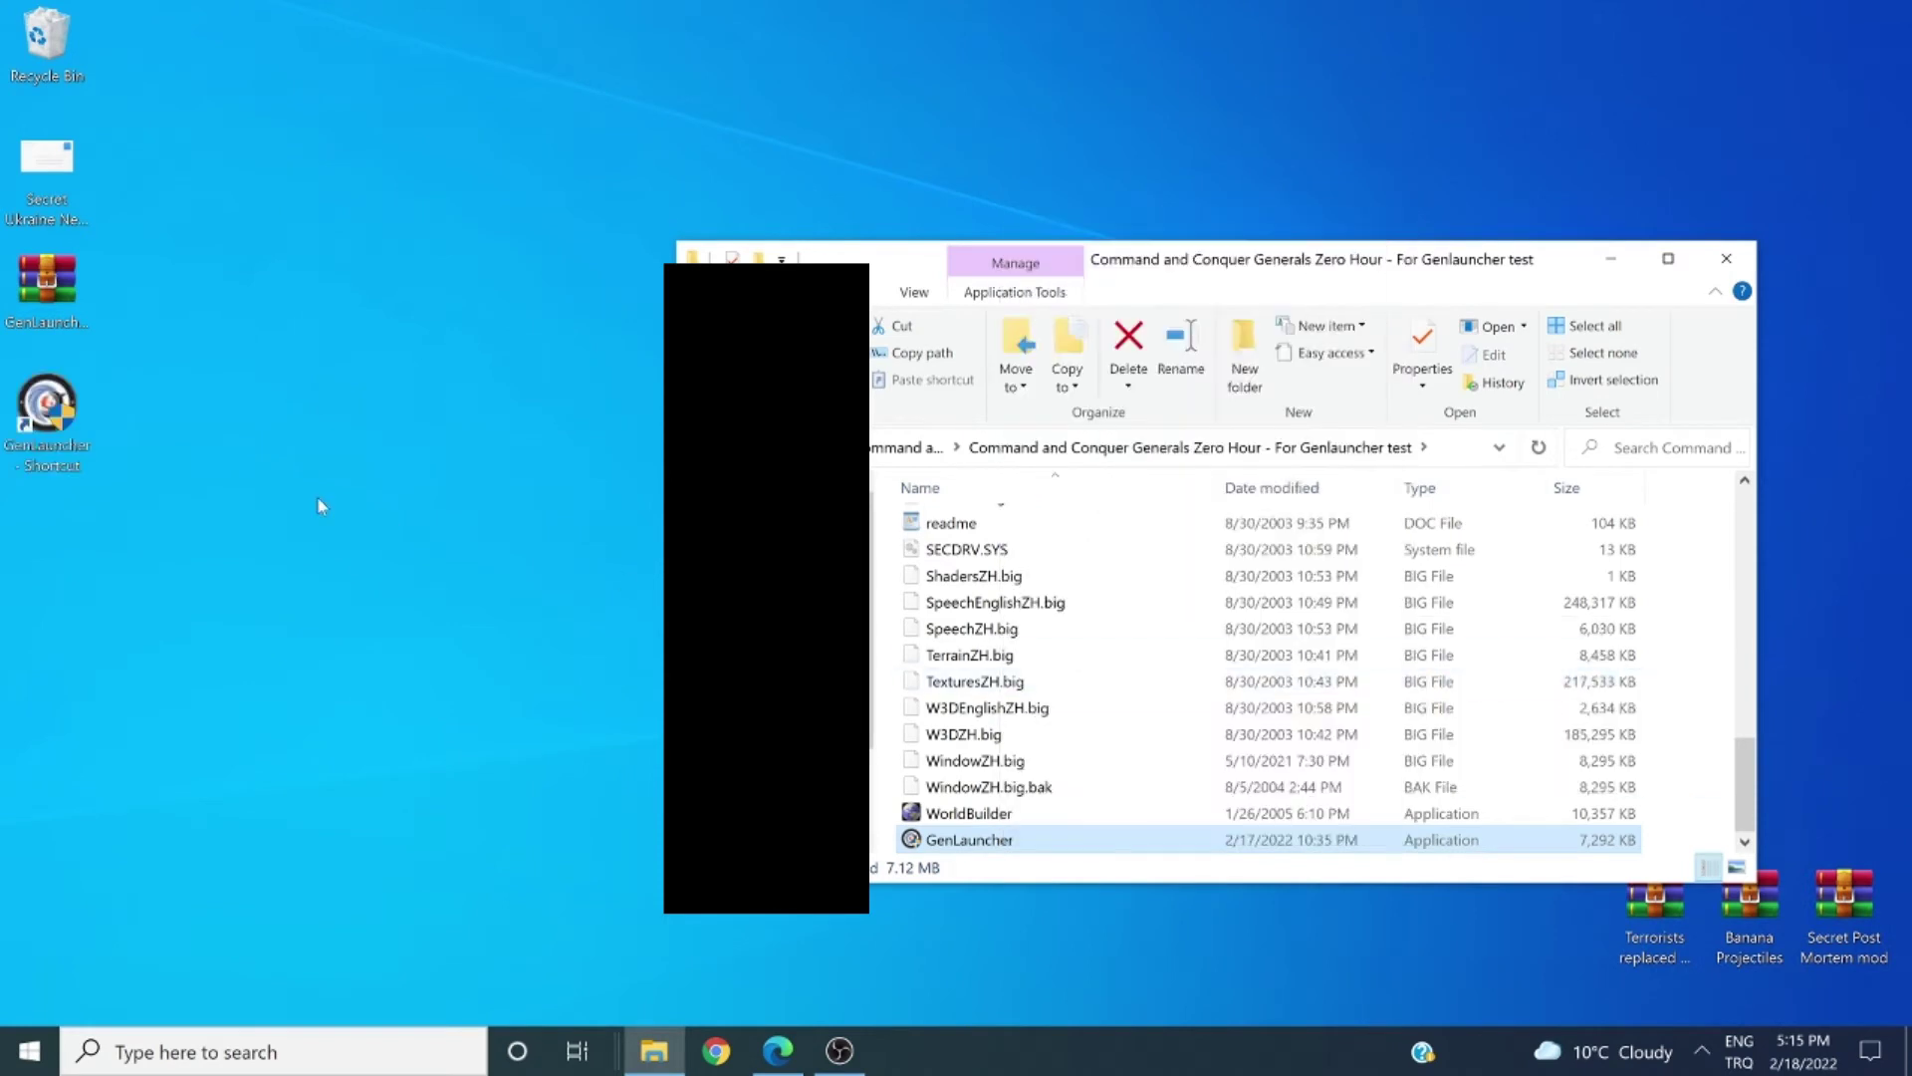
- Launch GenLauncher from its desktop shortcut and close the game folder window
{"action": "left_click", "coordinate": [71, 438]}
{"action": "double_click", "coordinate": [72, 445]}
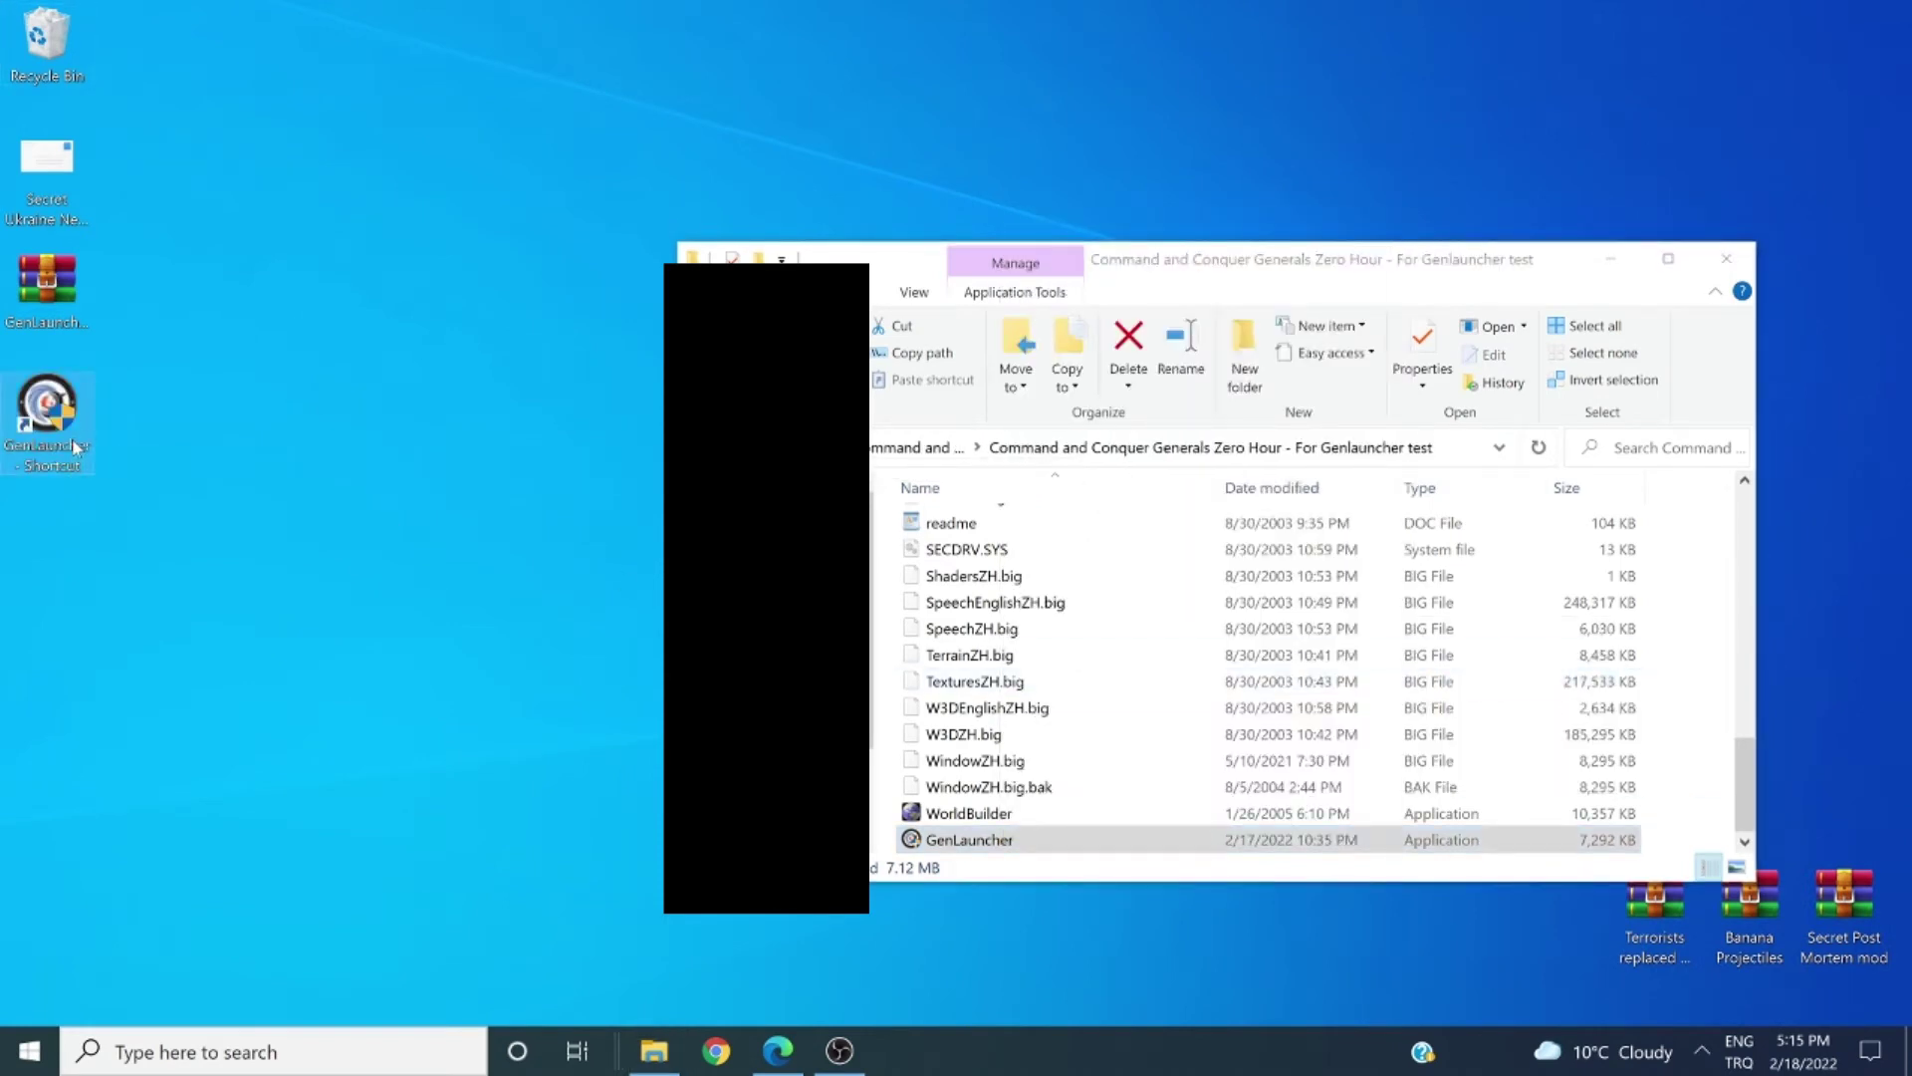
{"action": "left_click", "coordinate": [1726, 258]}
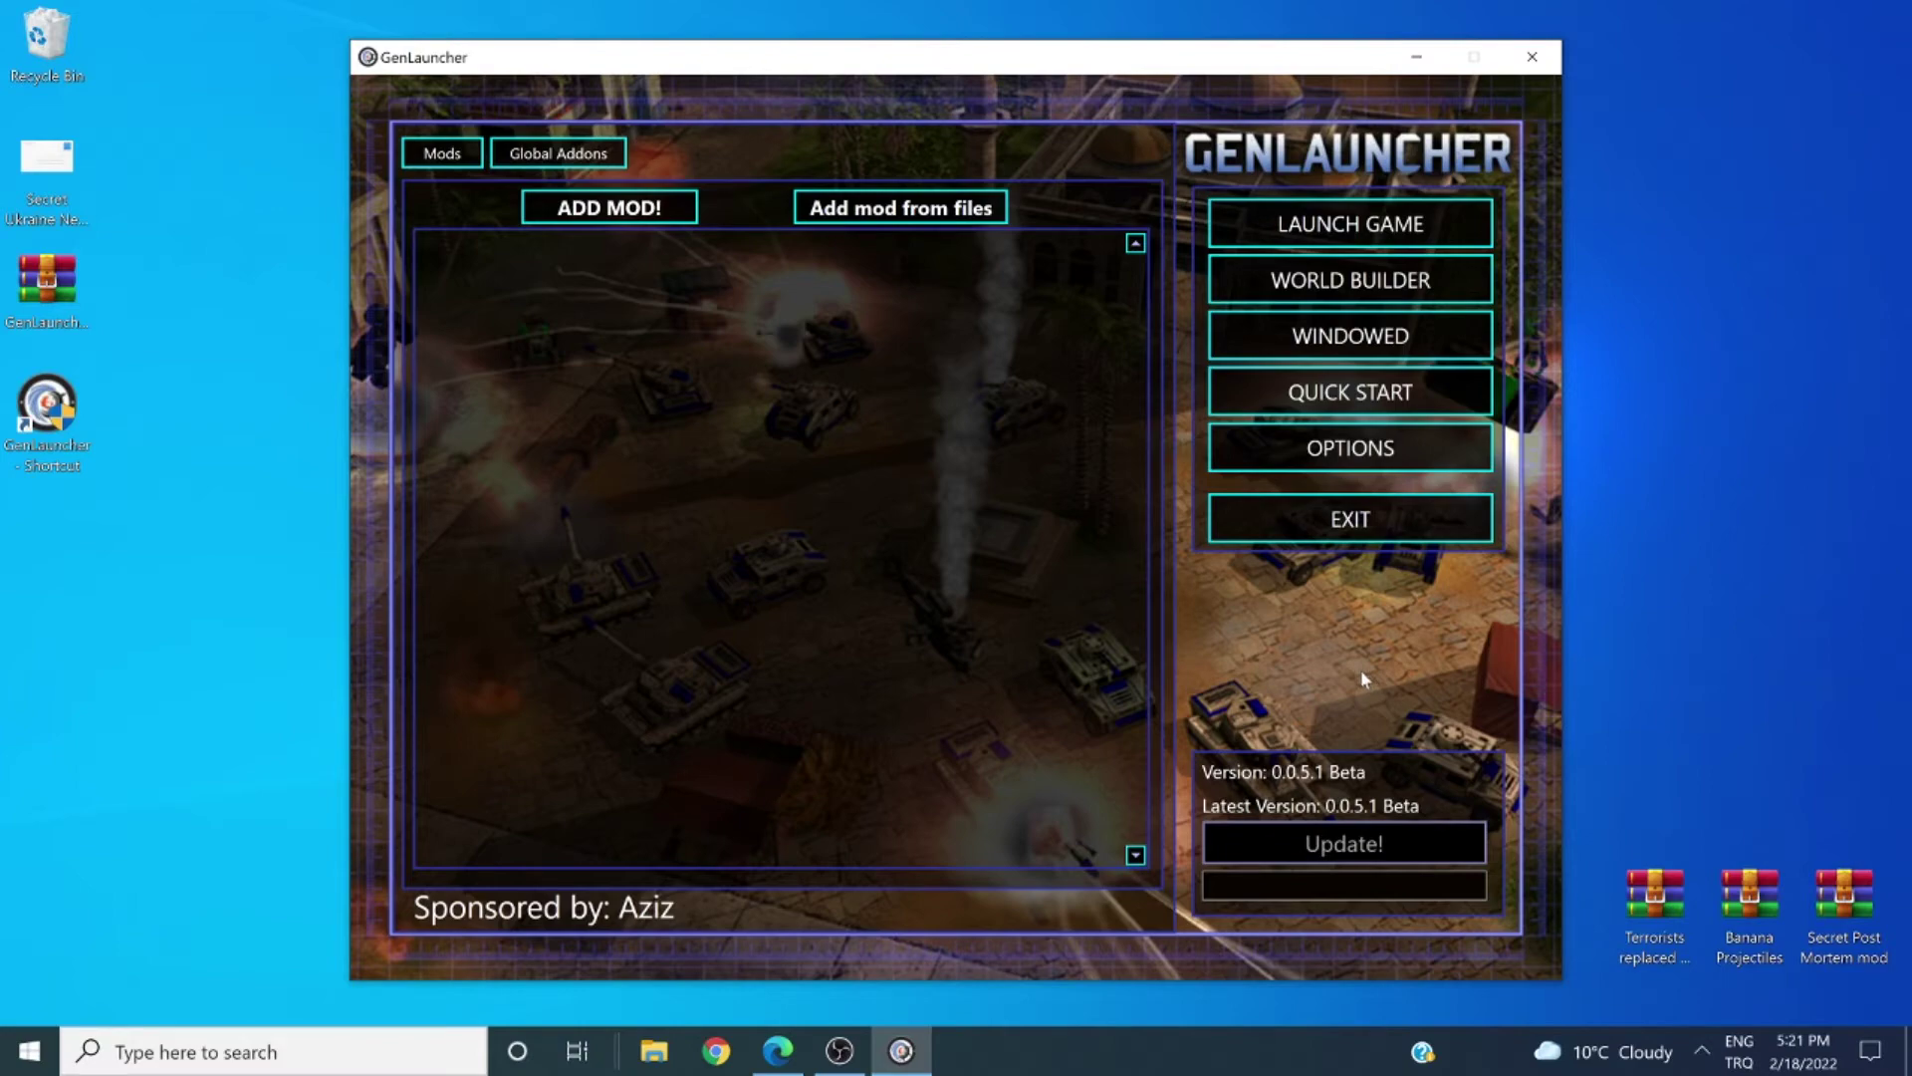
{"action": "left_click", "coordinate": [778, 1048]}
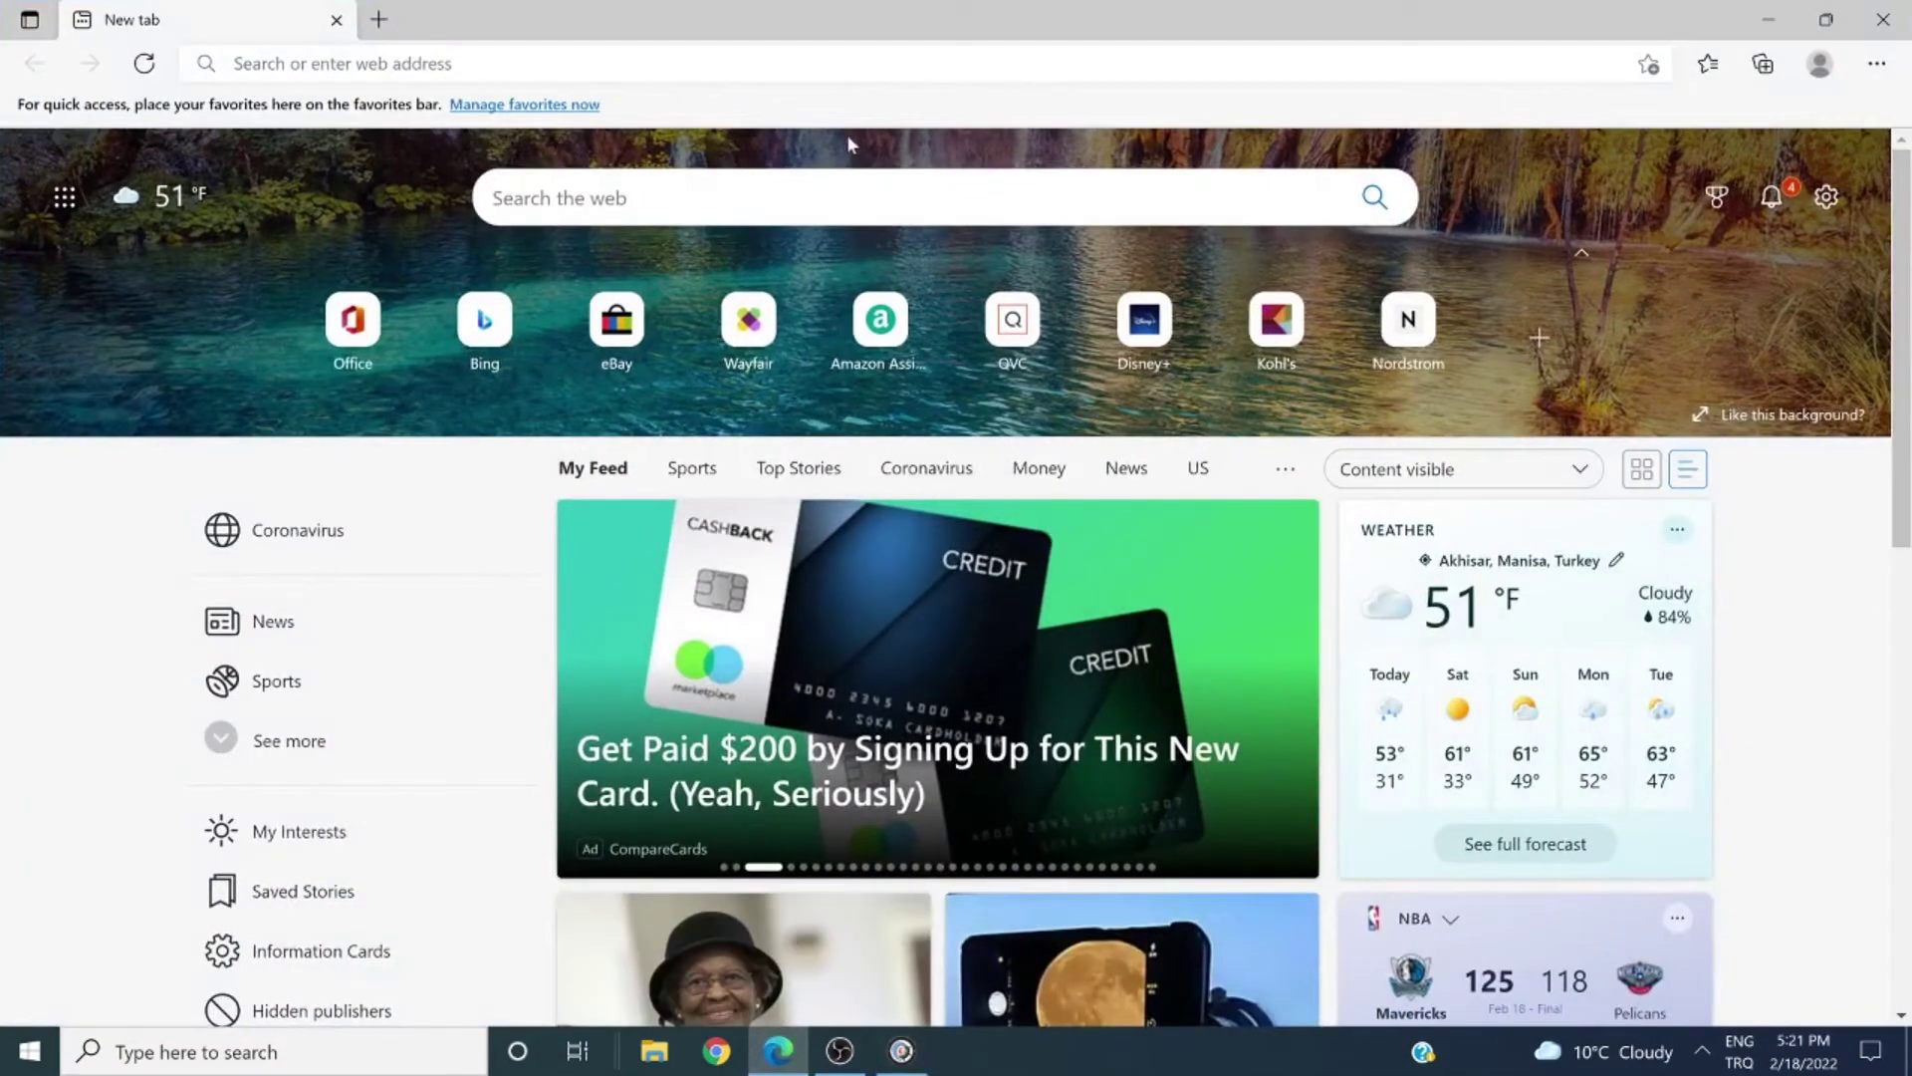
{"action": "left_click", "coordinate": [842, 60]}
{"action": "type", "text": "https://dotnet.microsoft.com/en-us/download/dotnet-framework/net46"}
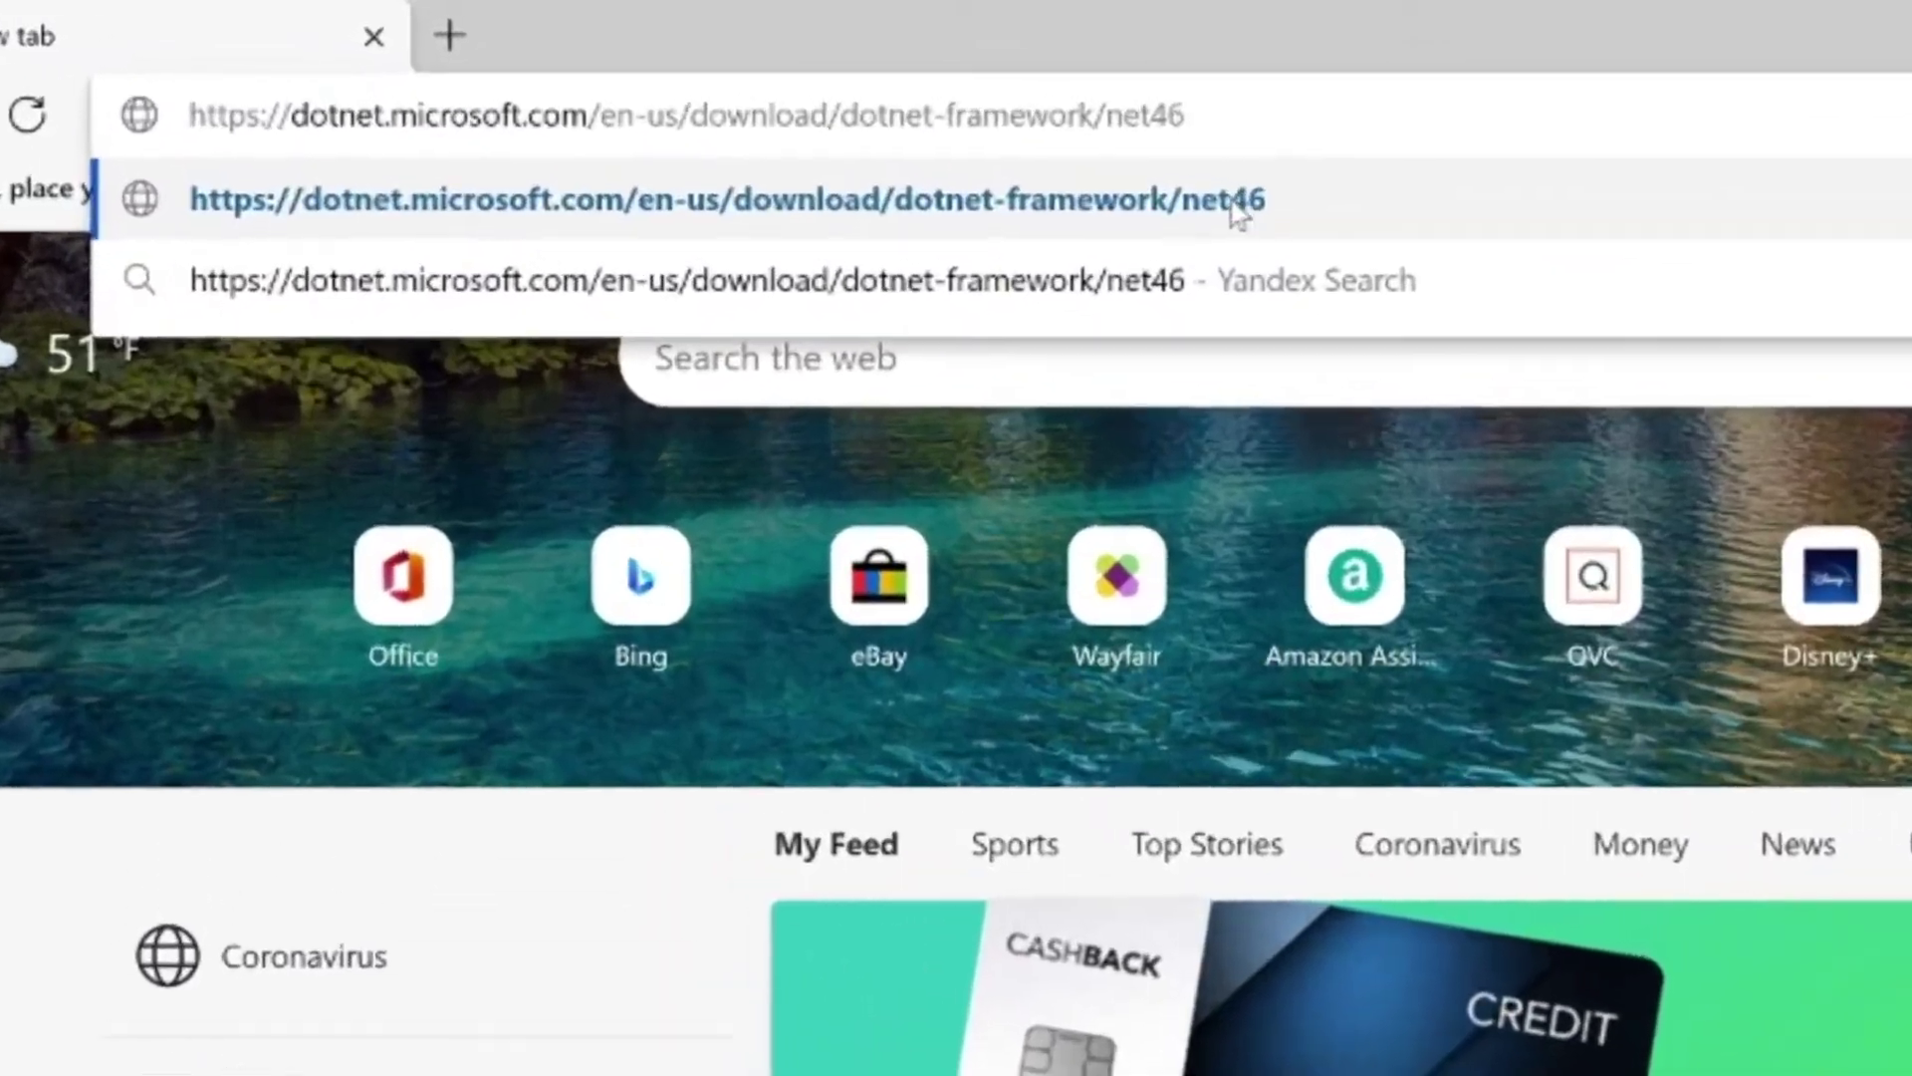
{"action": "left_click", "coordinate": [1235, 202]}
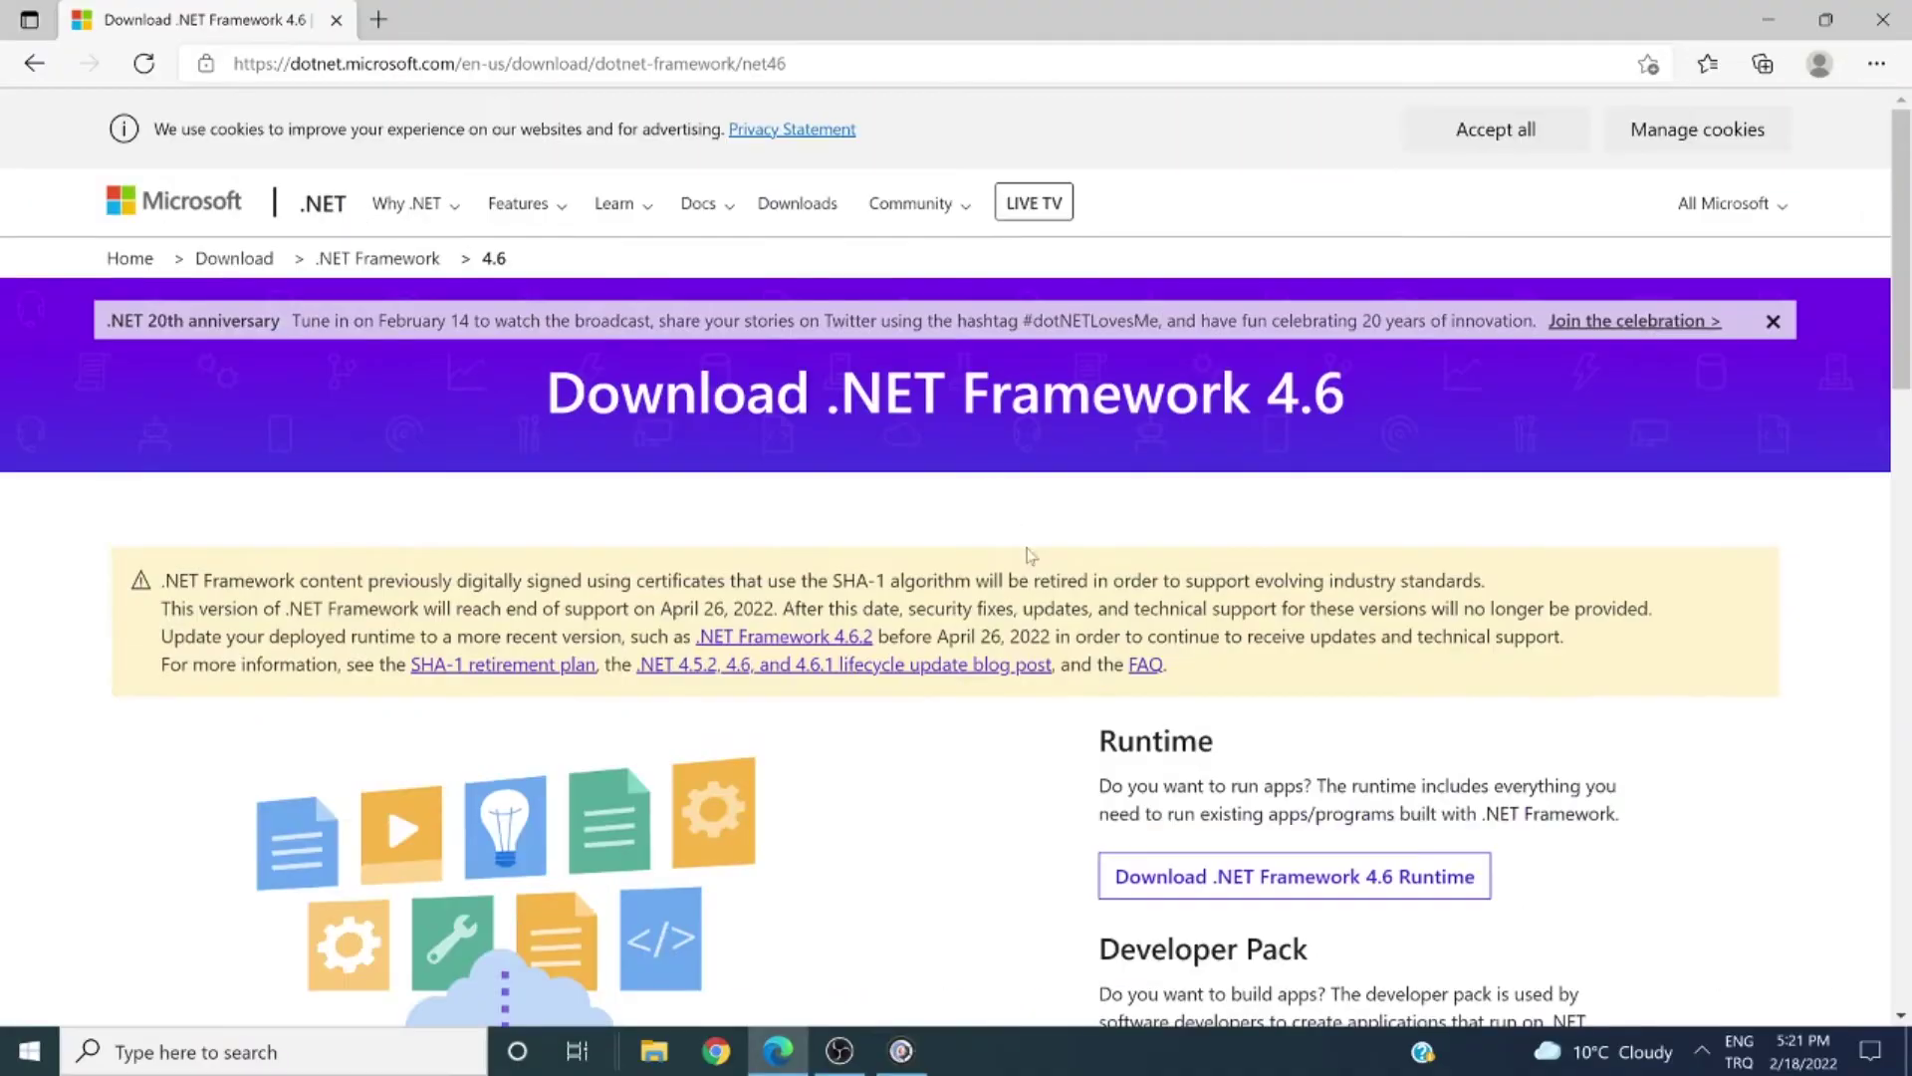
{"action": "scroll", "coordinate": [1030, 554], "scroll_direction": "down", "scroll_amount": 1}
{"action": "left_click_drag", "start_coordinate": [1031, 555], "coordinate": [1214, 629]}
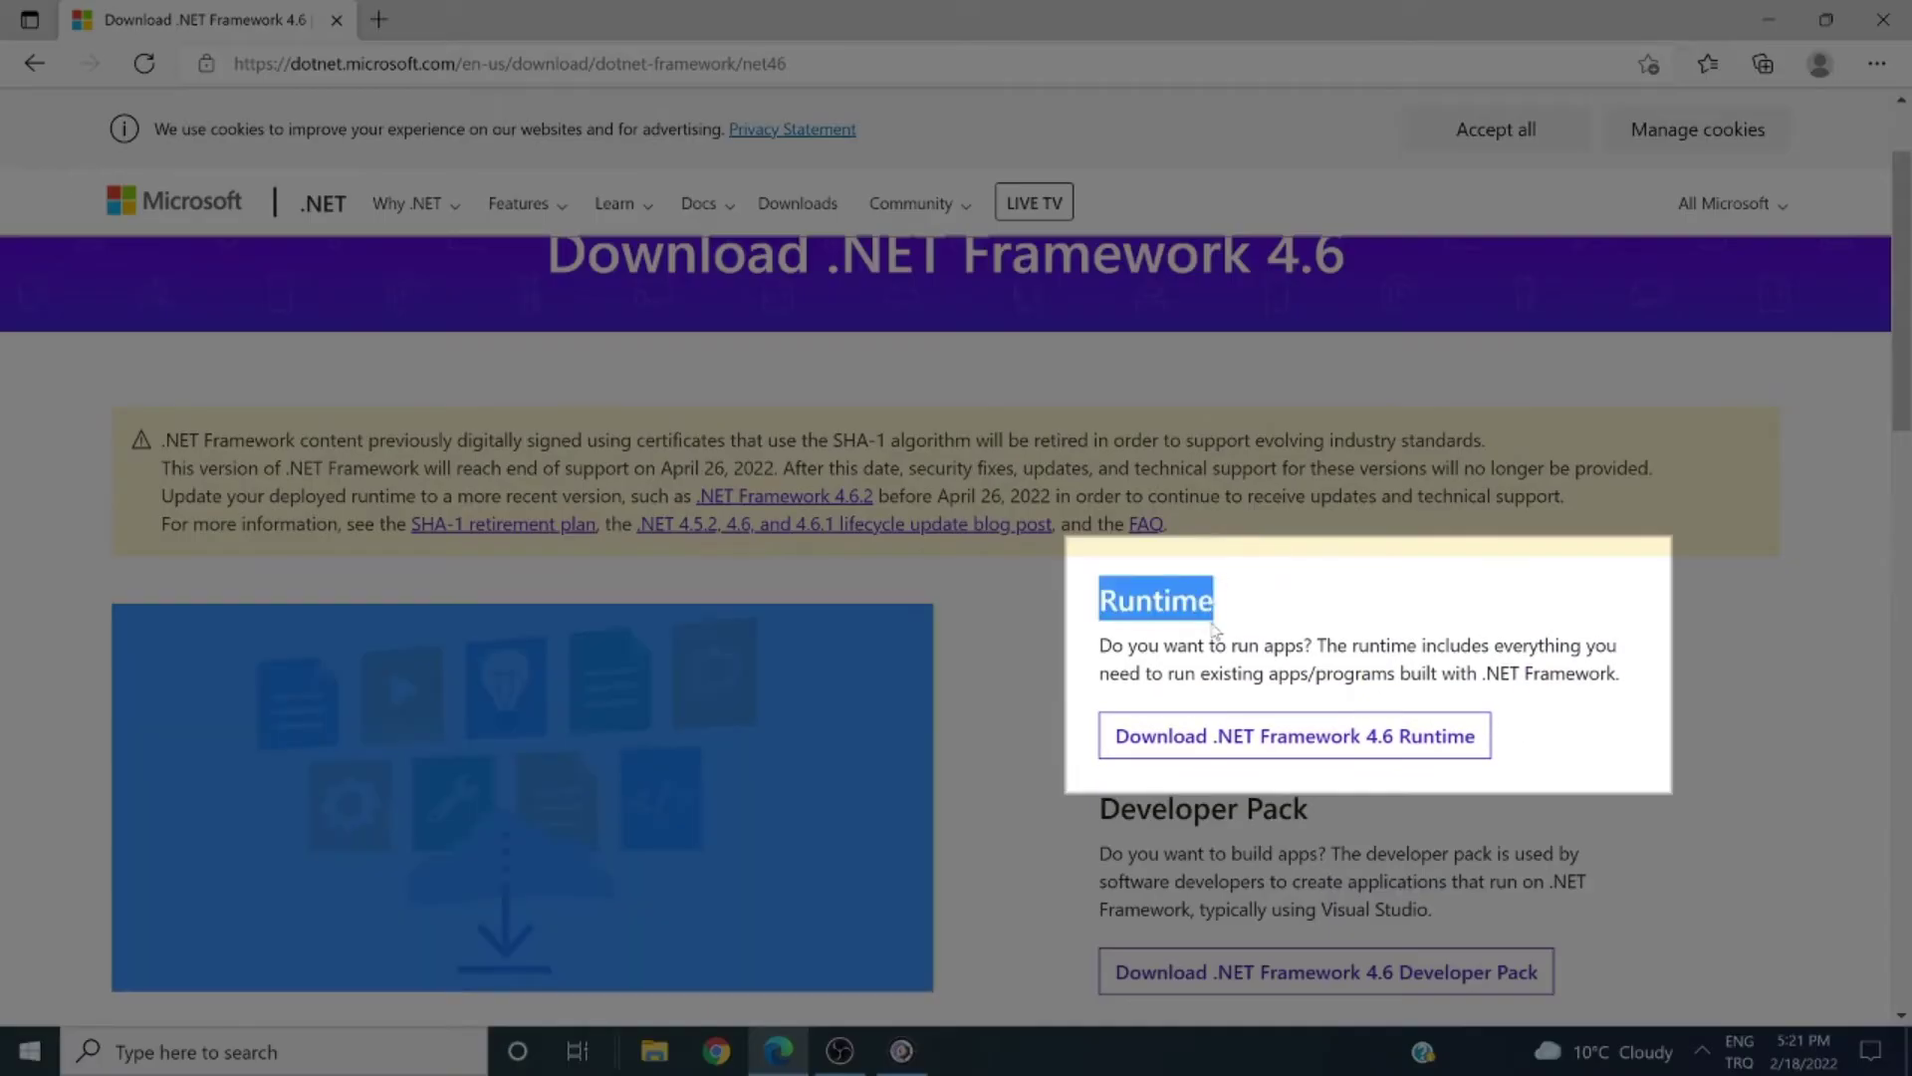
{"action": "left_click", "coordinate": [1205, 719]}
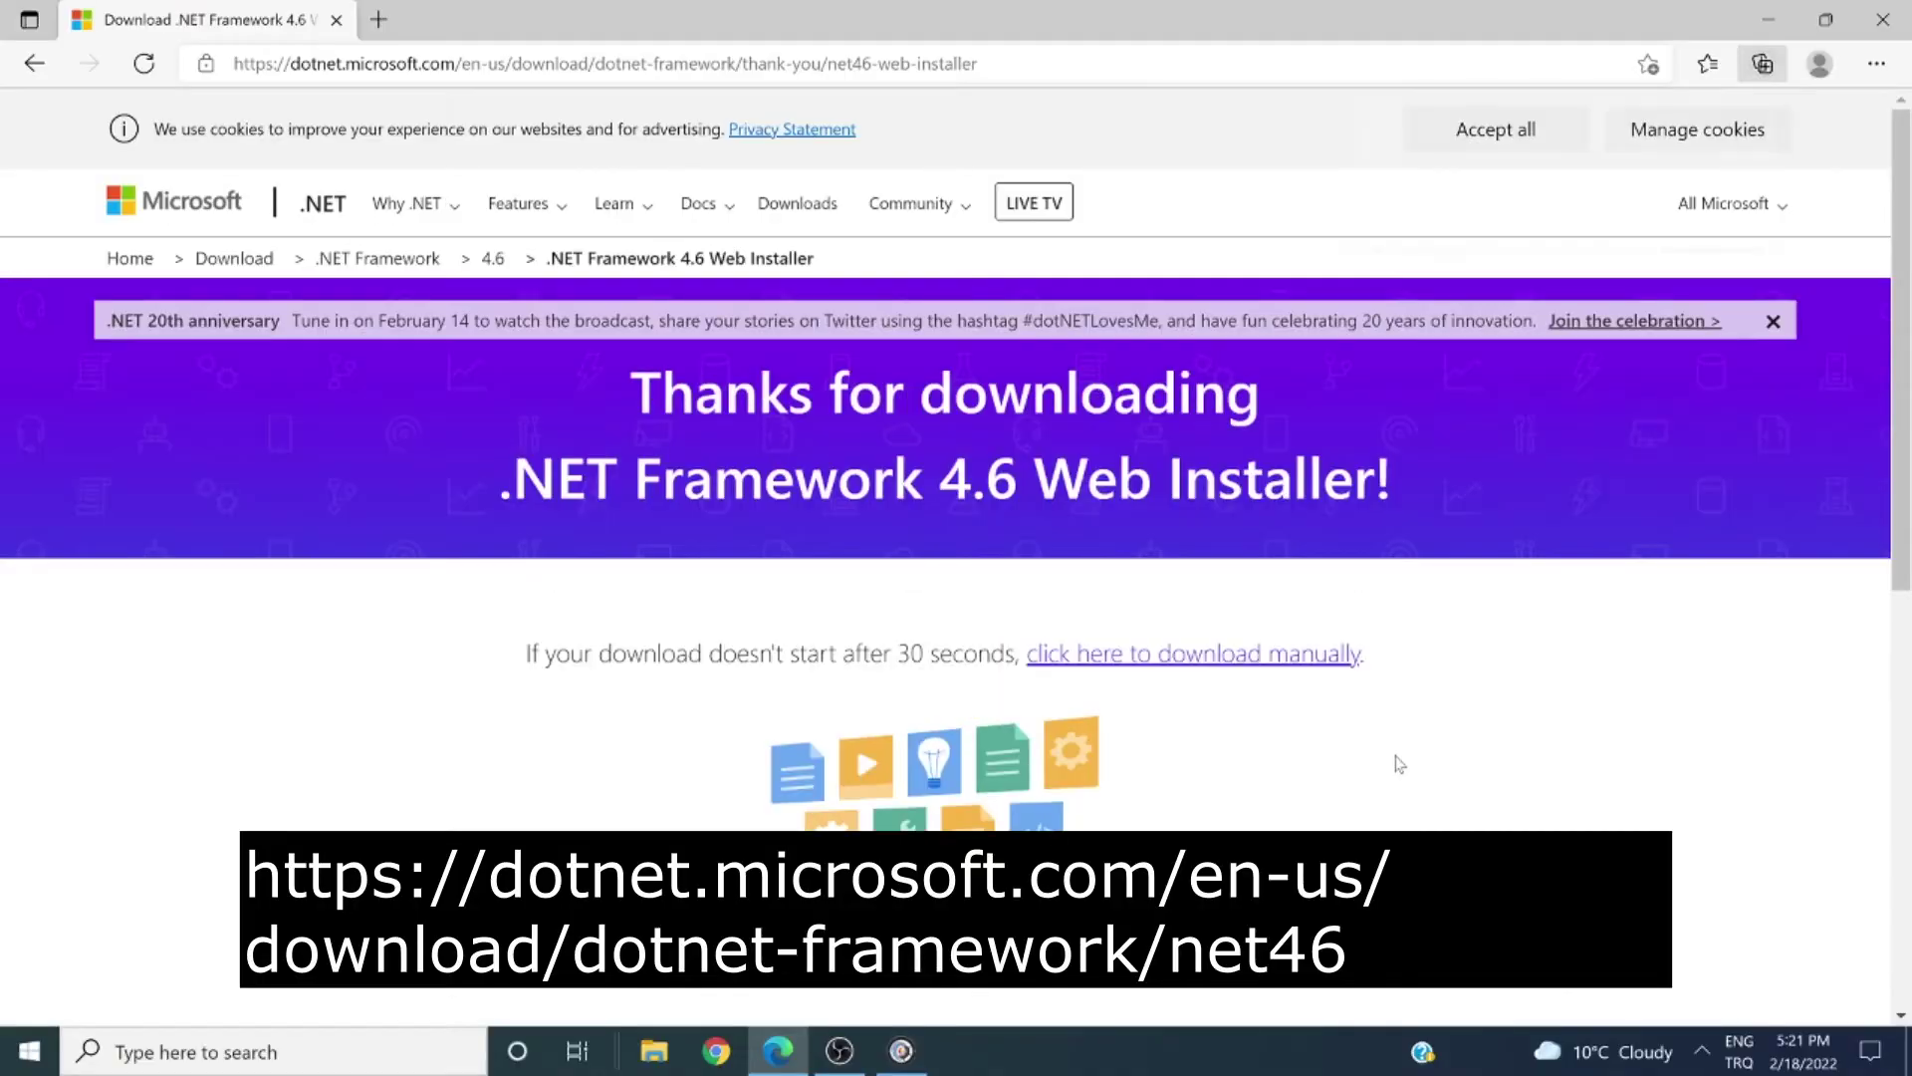
- Minimize the browser and run the downloaded NDP46-KB3045560-Web installer on the desktop as administrator
{"action": "left_click", "coordinate": [1763, 12]}
{"action": "right_click", "coordinate": [40, 543]}
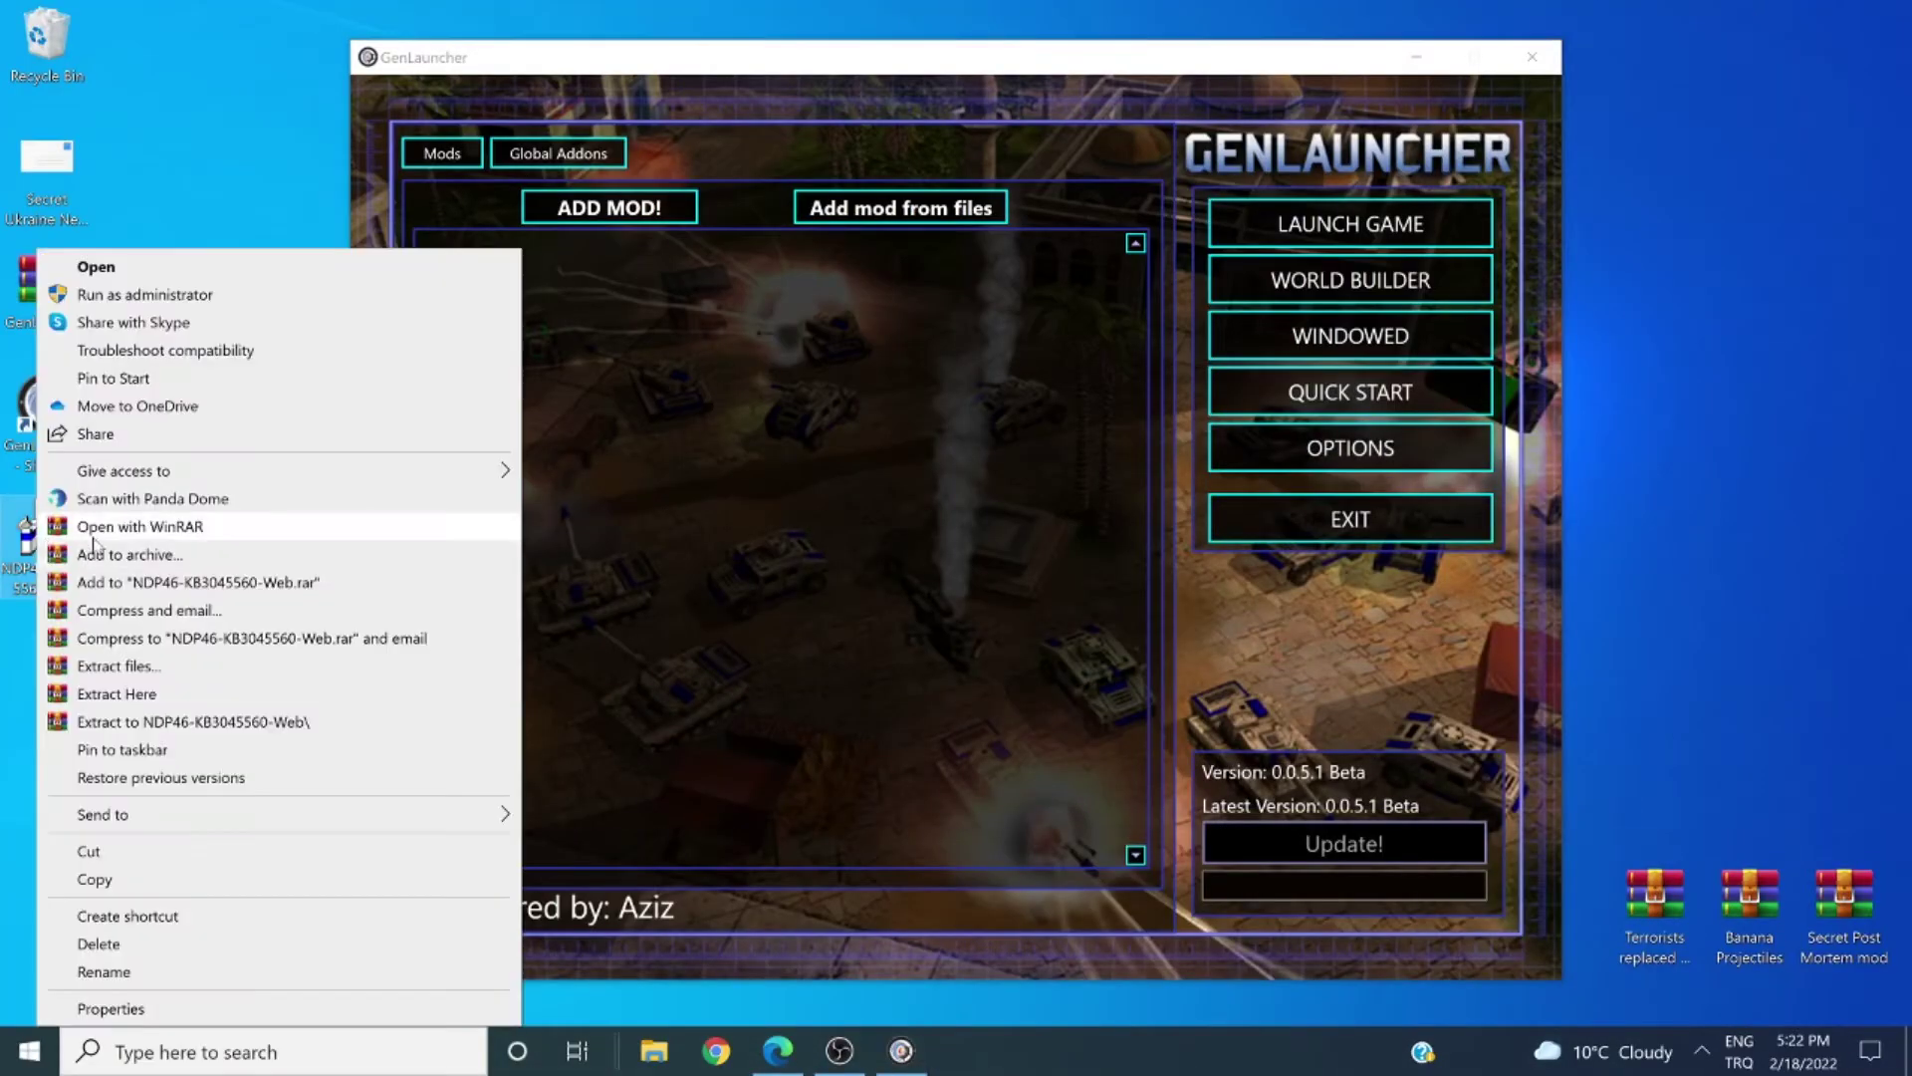
{"action": "left_click", "coordinate": [192, 300]}
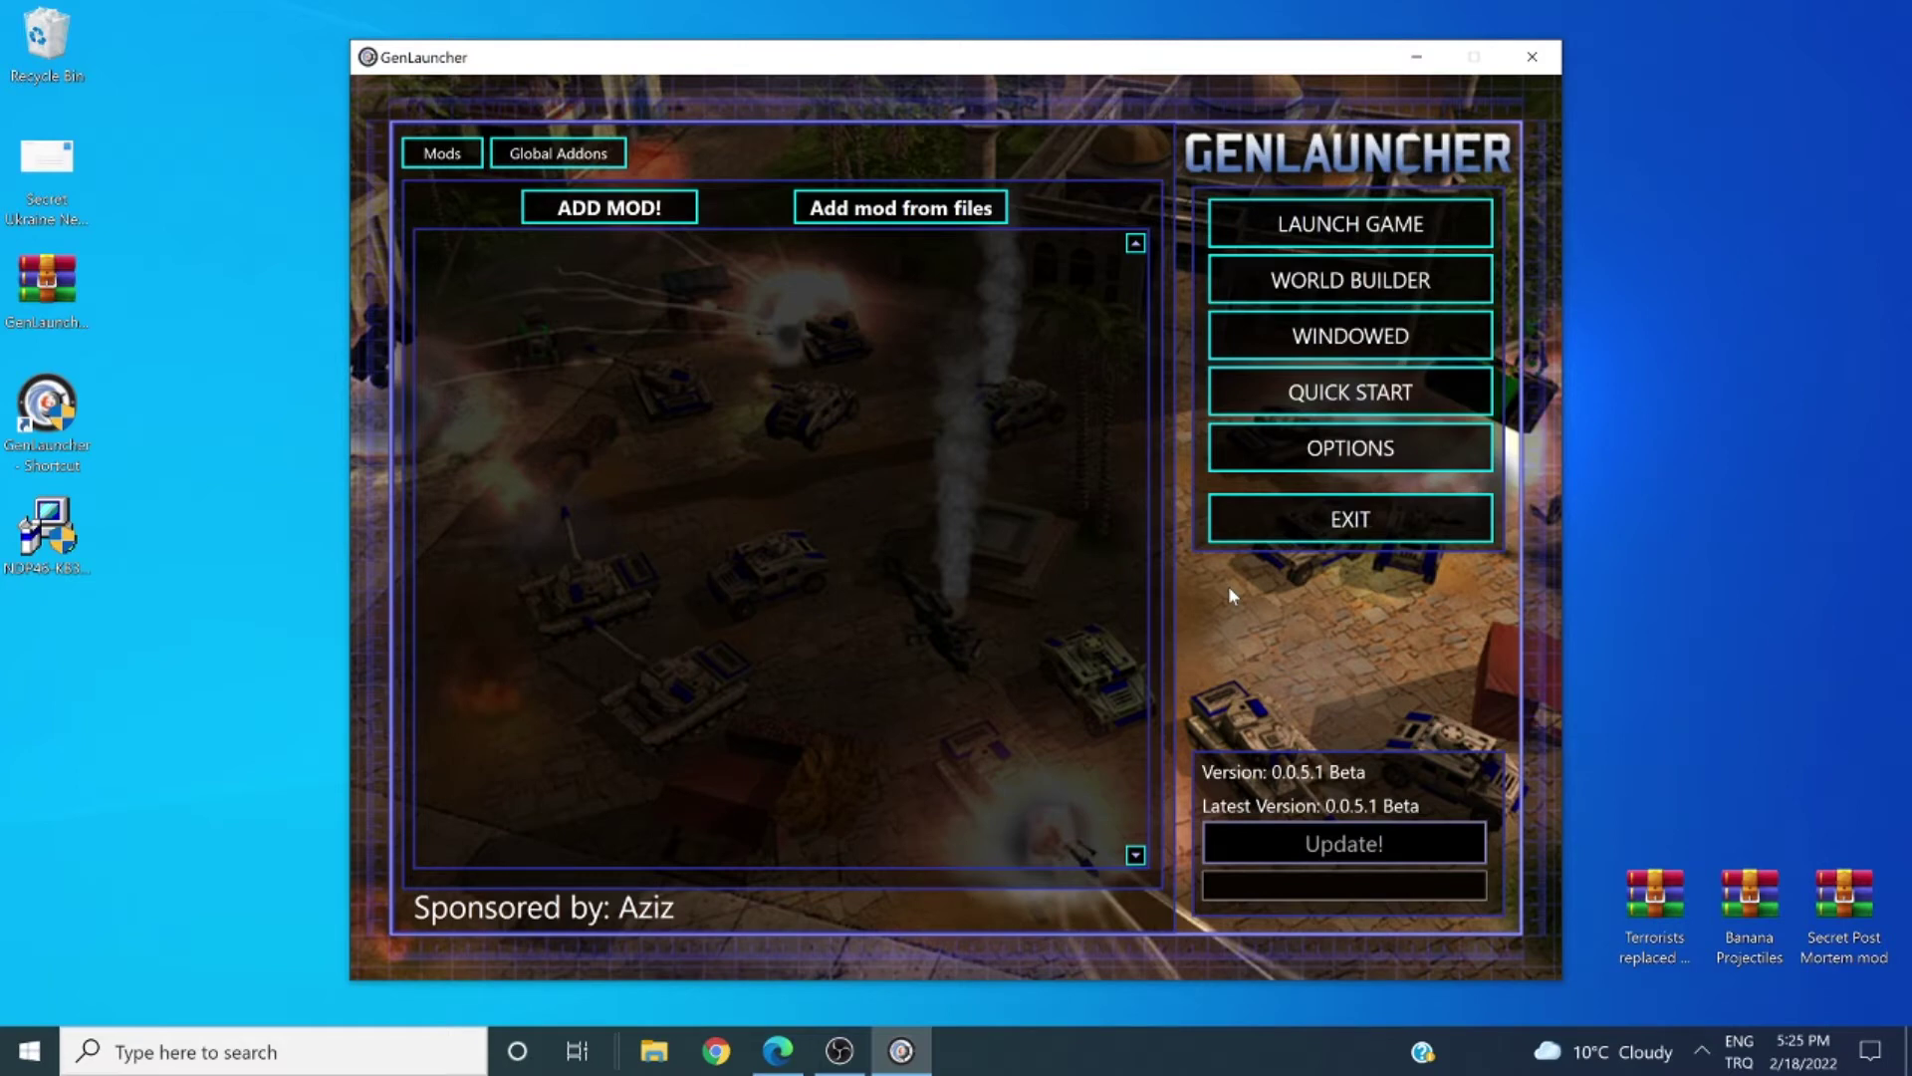
- Add the Zero Hour Reborn mod to the GenLauncher mod list and start installing it
{"action": "left_click", "coordinate": [665, 217]}
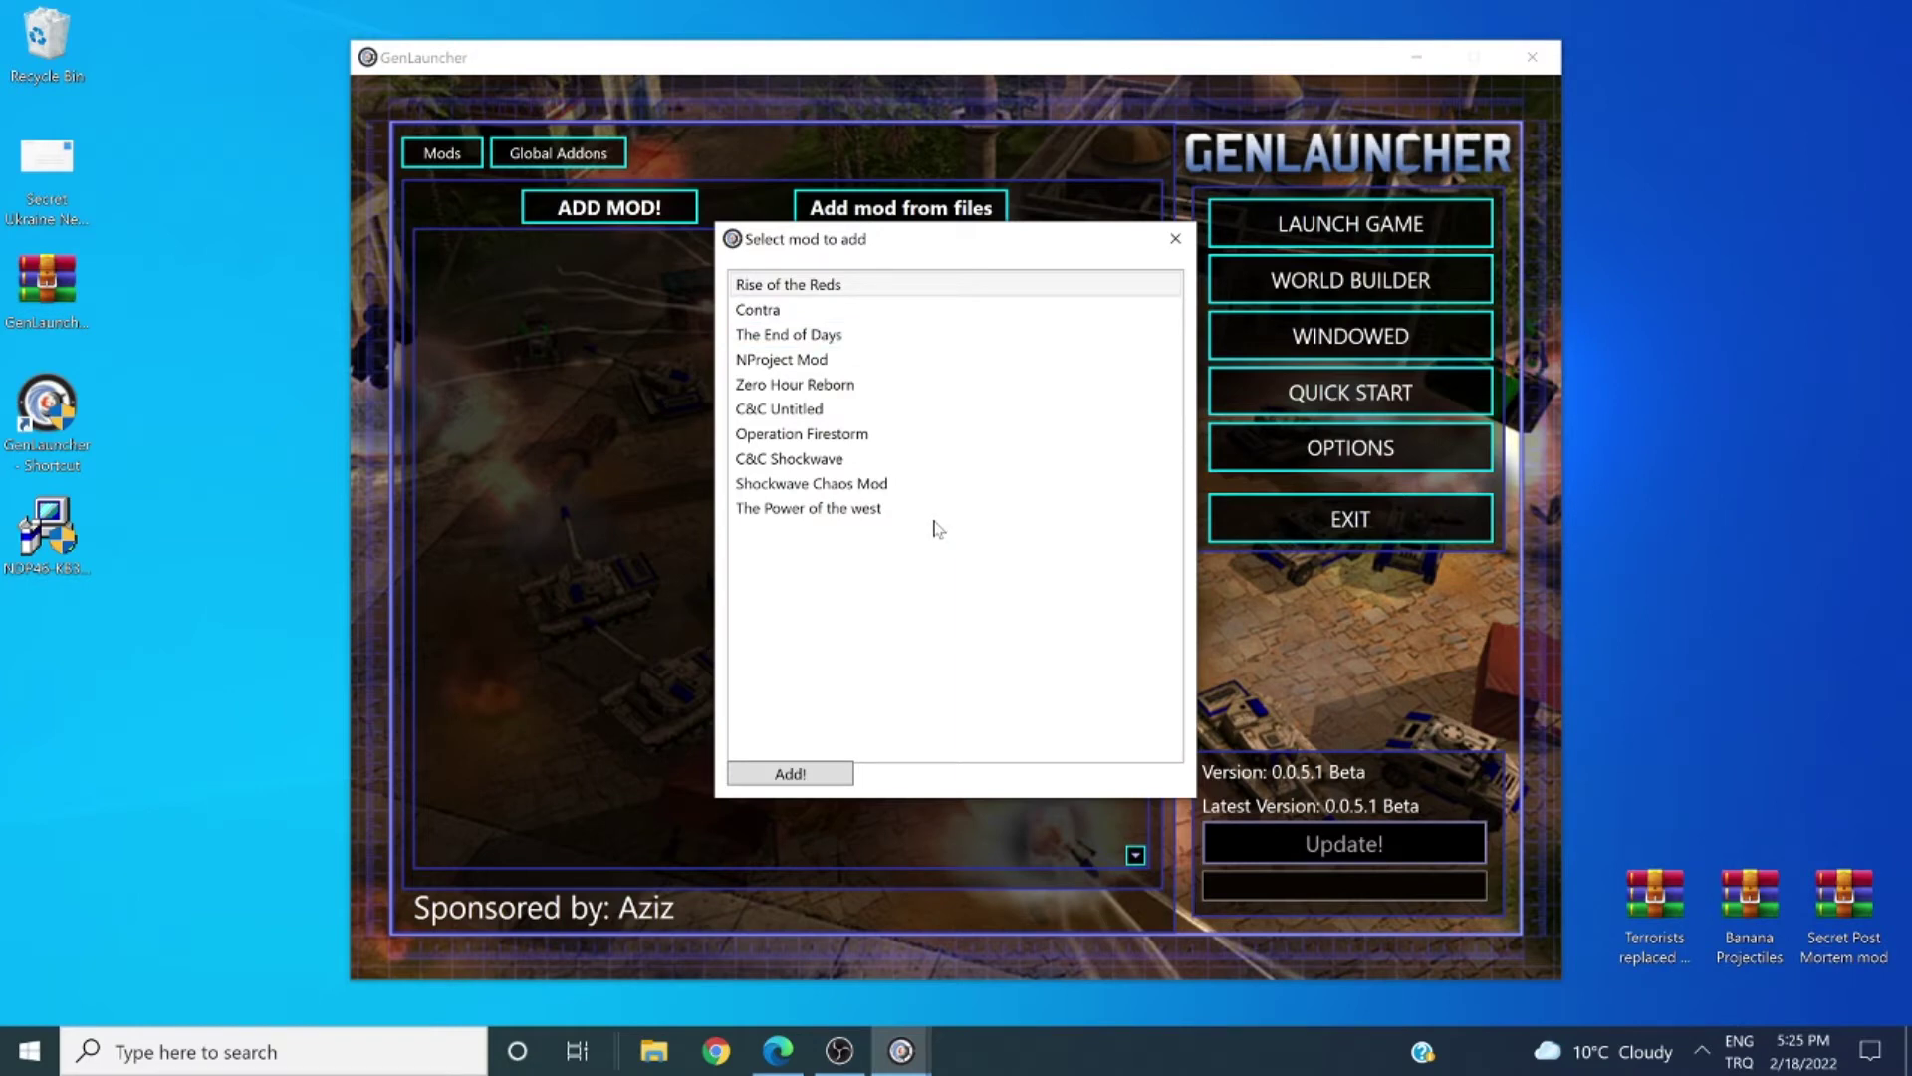
{"action": "left_click", "coordinate": [915, 383]}
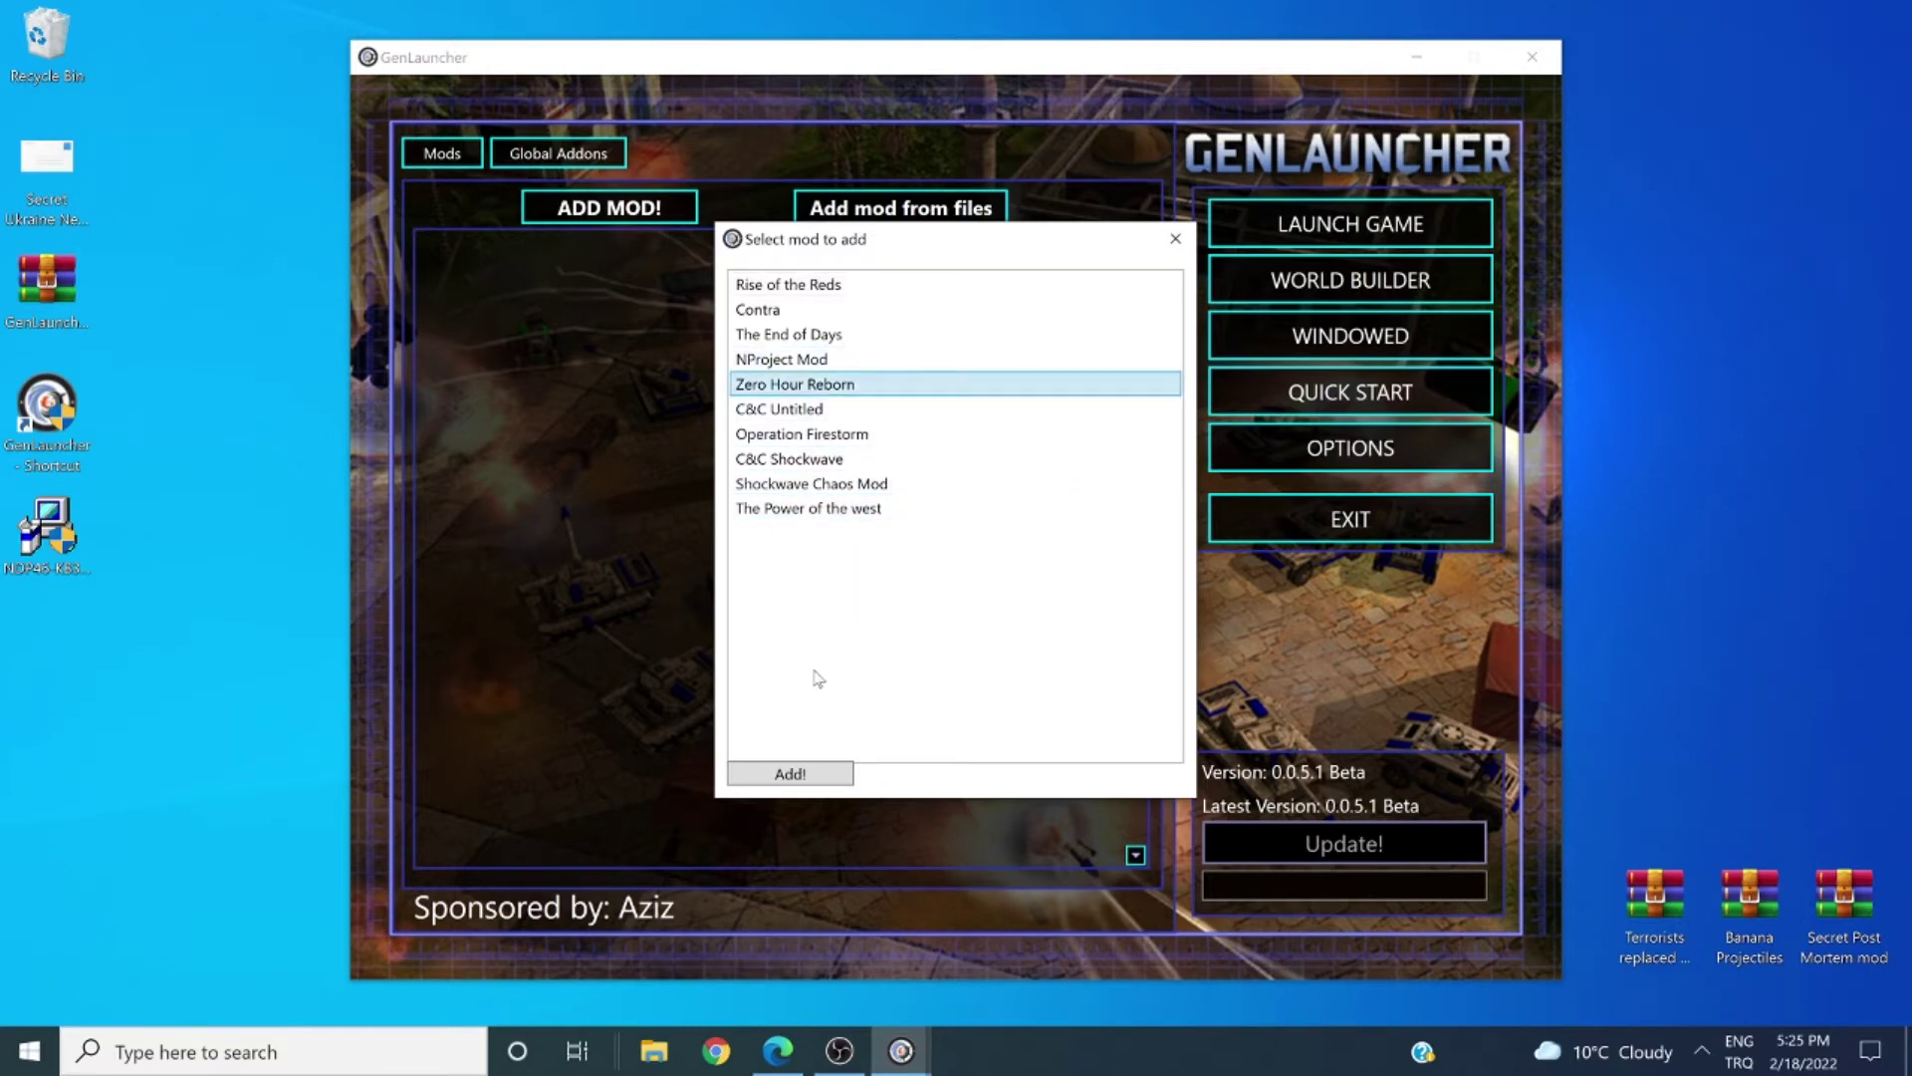
{"action": "left_click", "coordinate": [790, 775]}
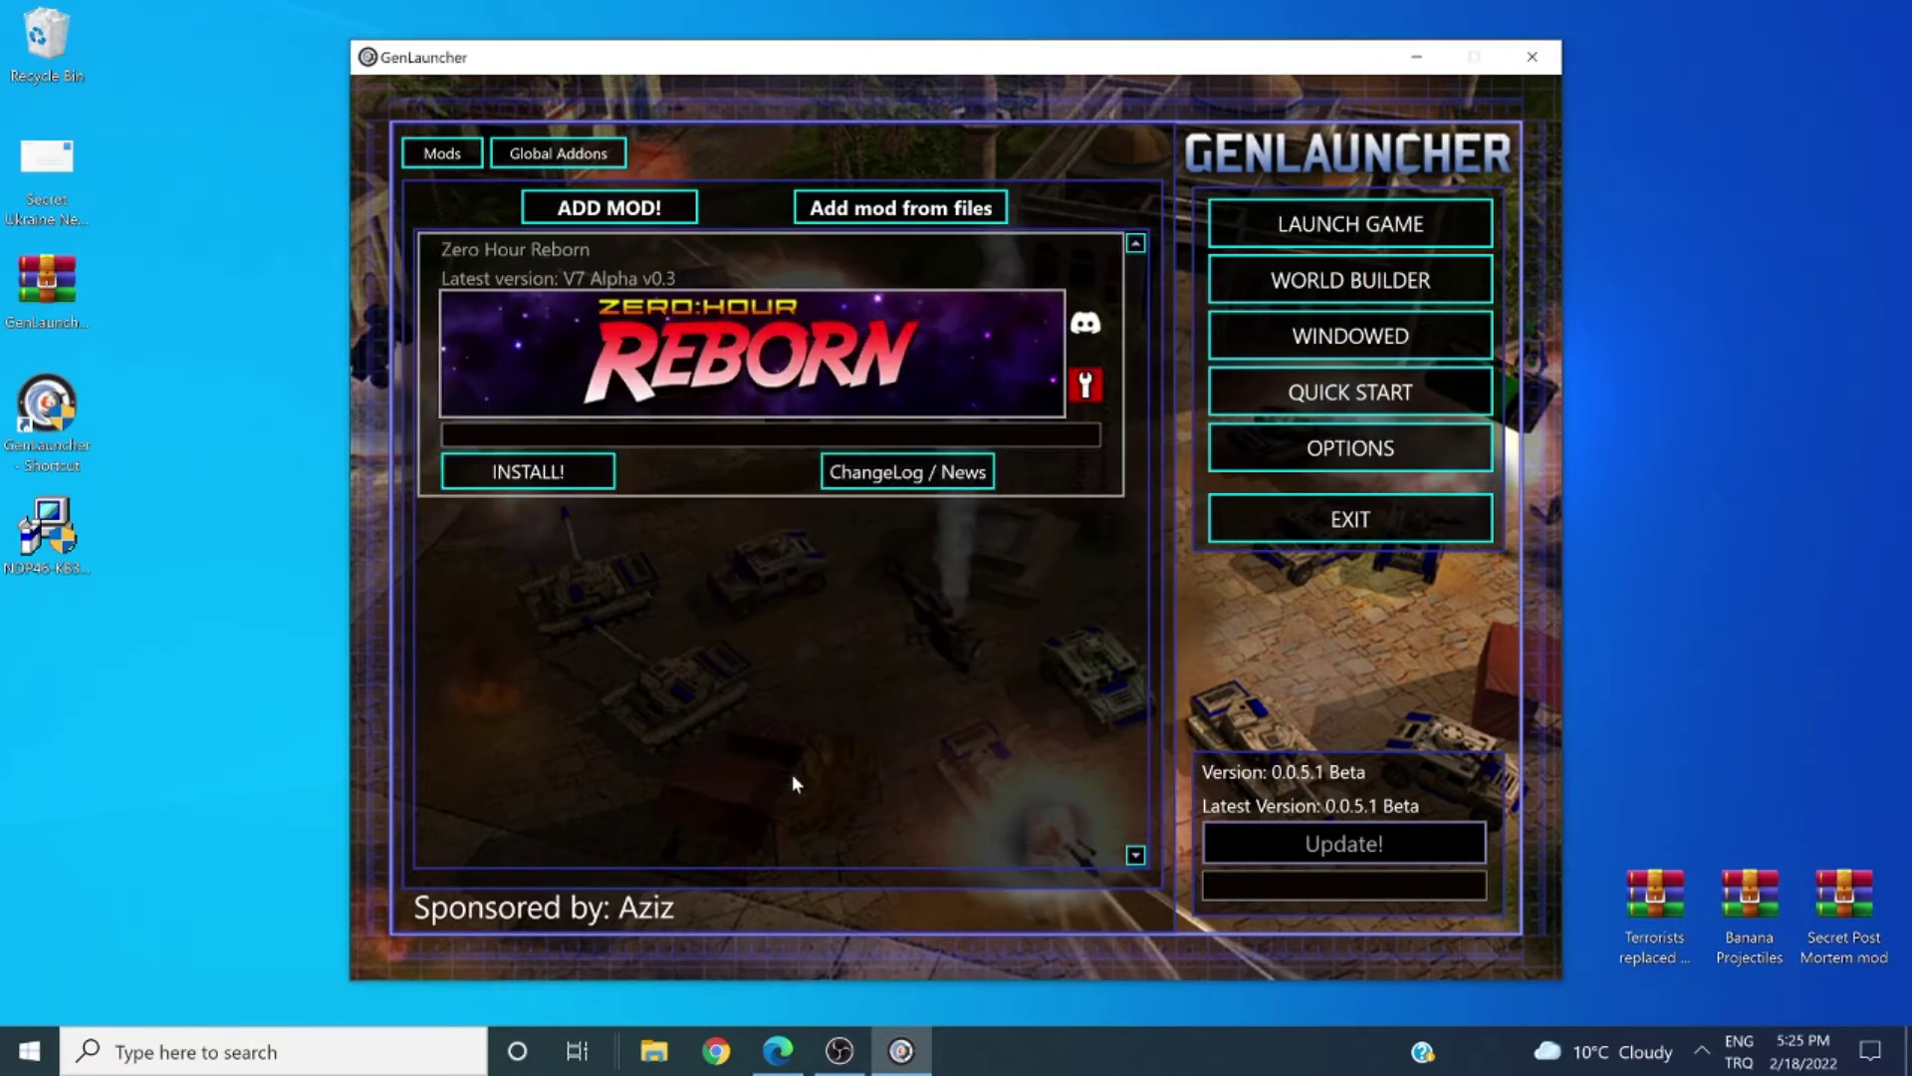
{"action": "left_click", "coordinate": [557, 478]}
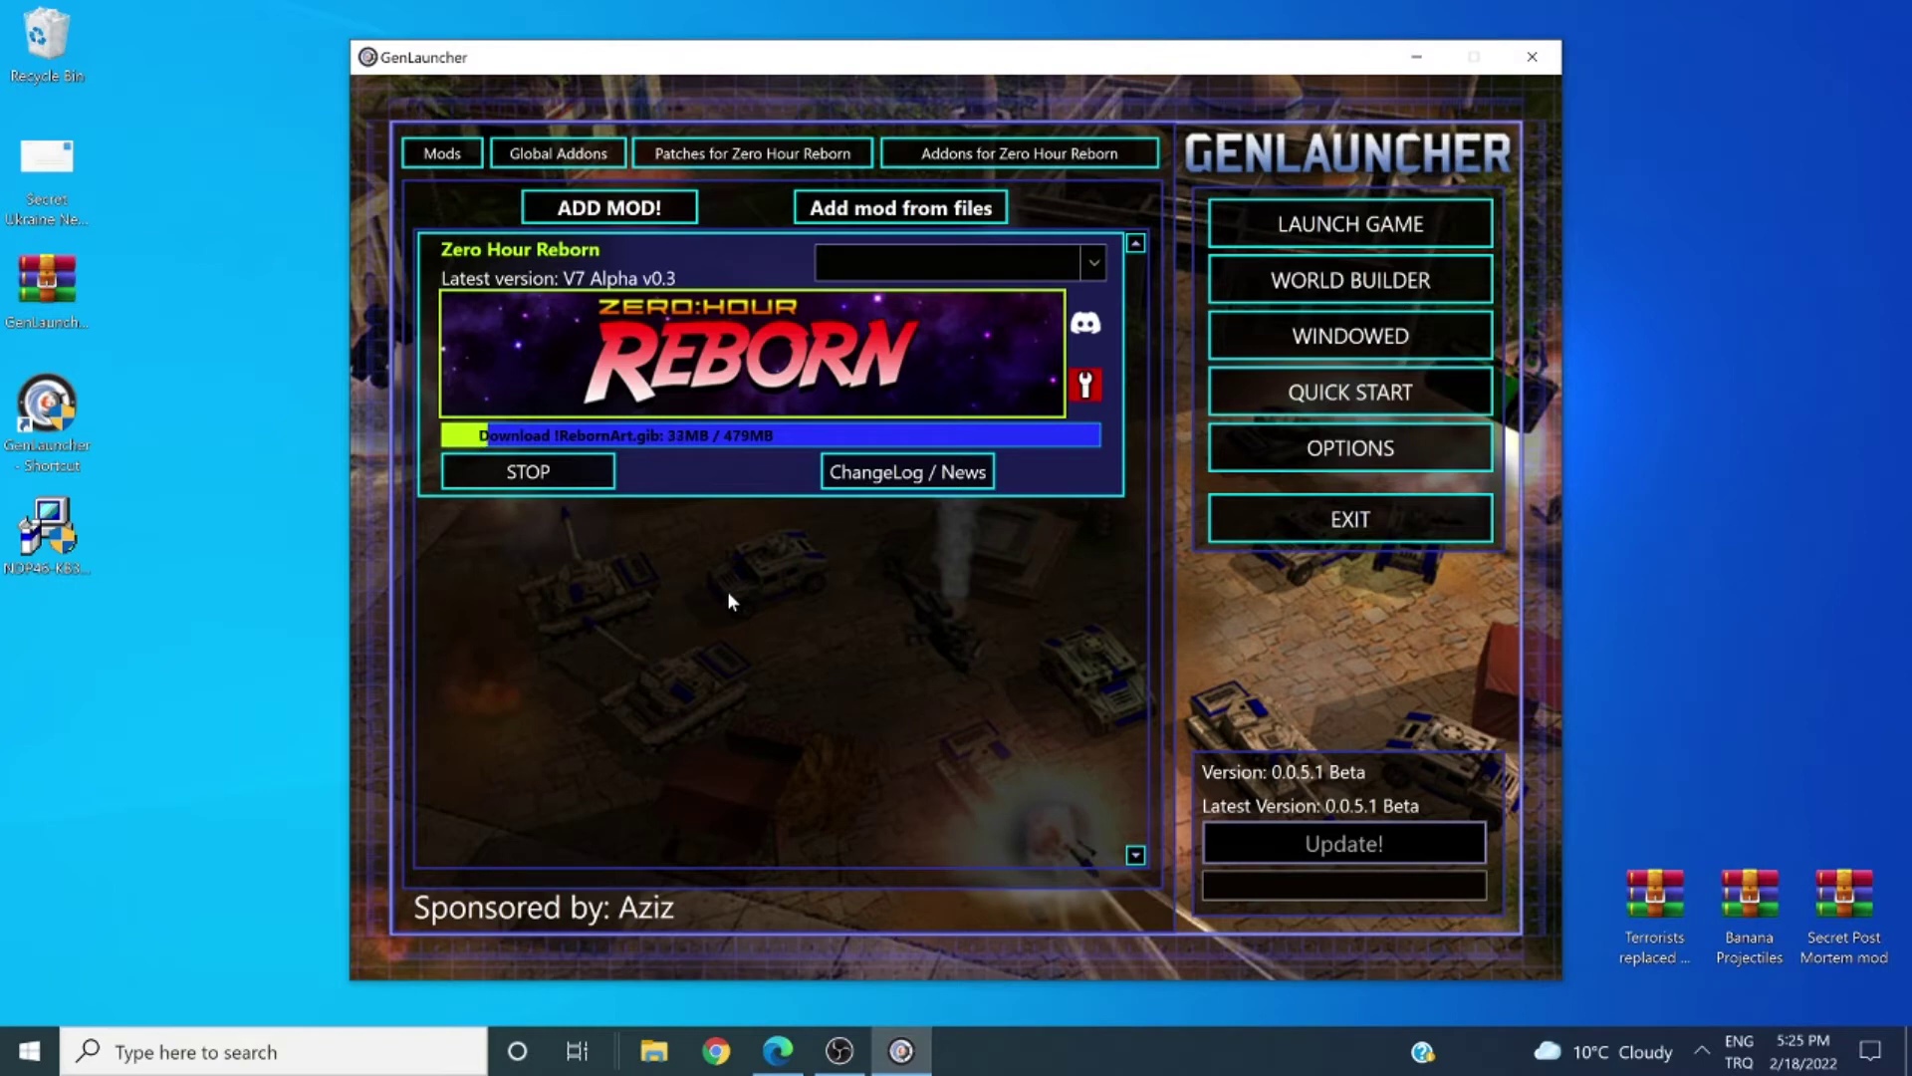
- Add the C&C Untitled mod to the mod list and start installing it
{"action": "left_click", "coordinate": [633, 210]}
{"action": "left_click", "coordinate": [788, 388]}
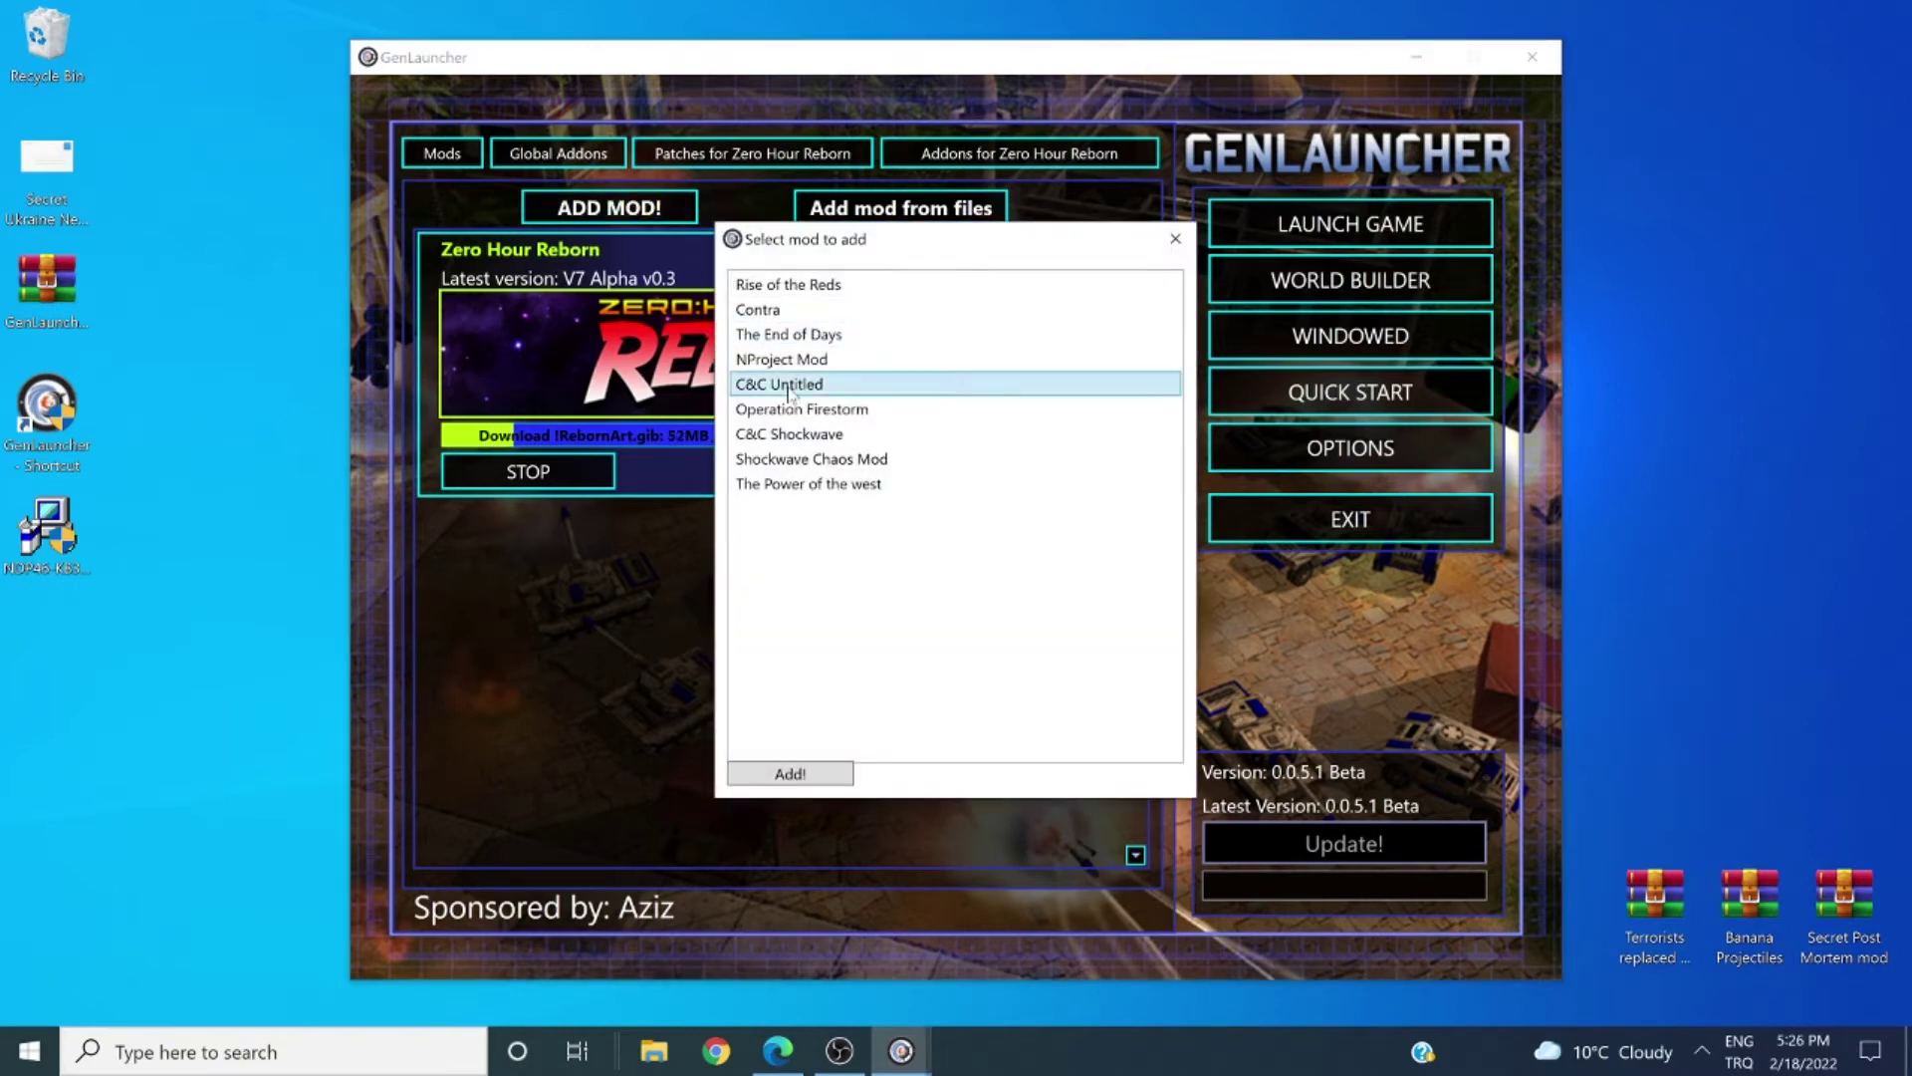
{"action": "left_click", "coordinate": [804, 775]}
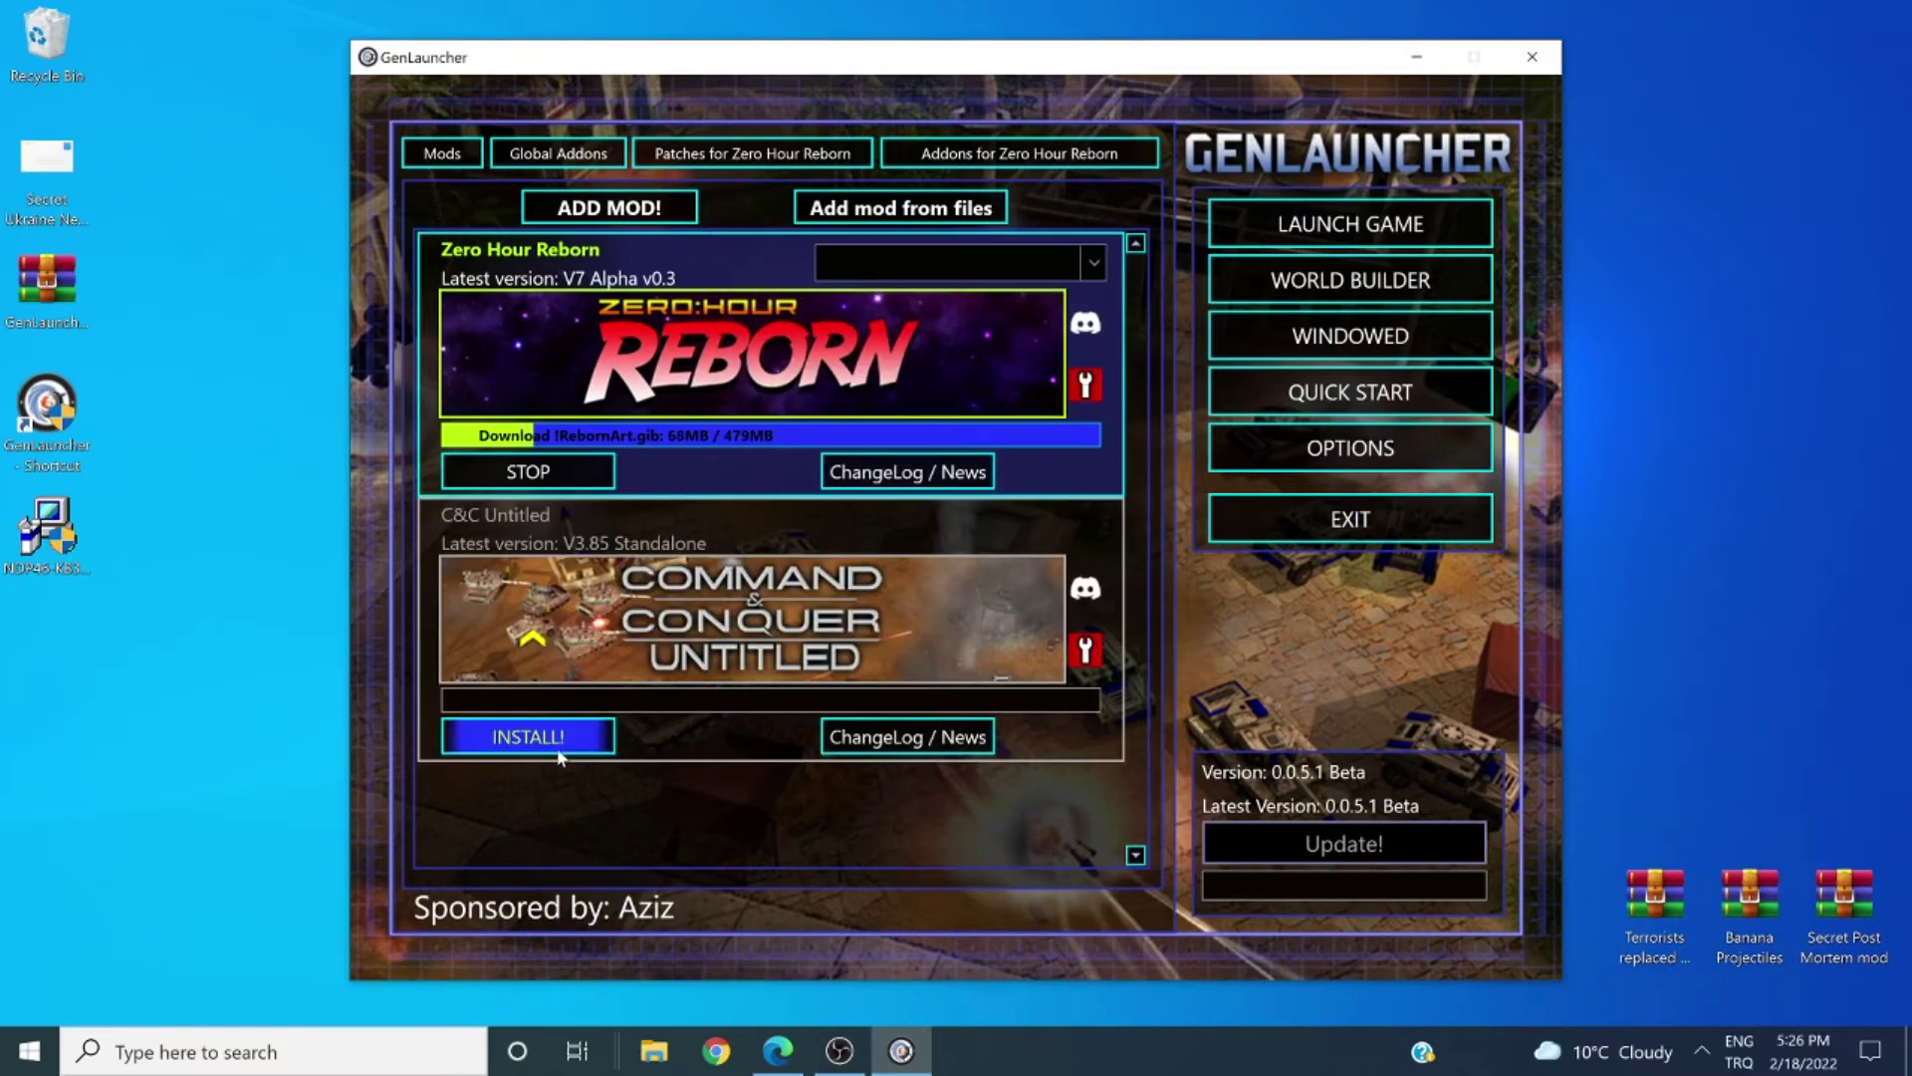
{"action": "left_click", "coordinate": [528, 737]}
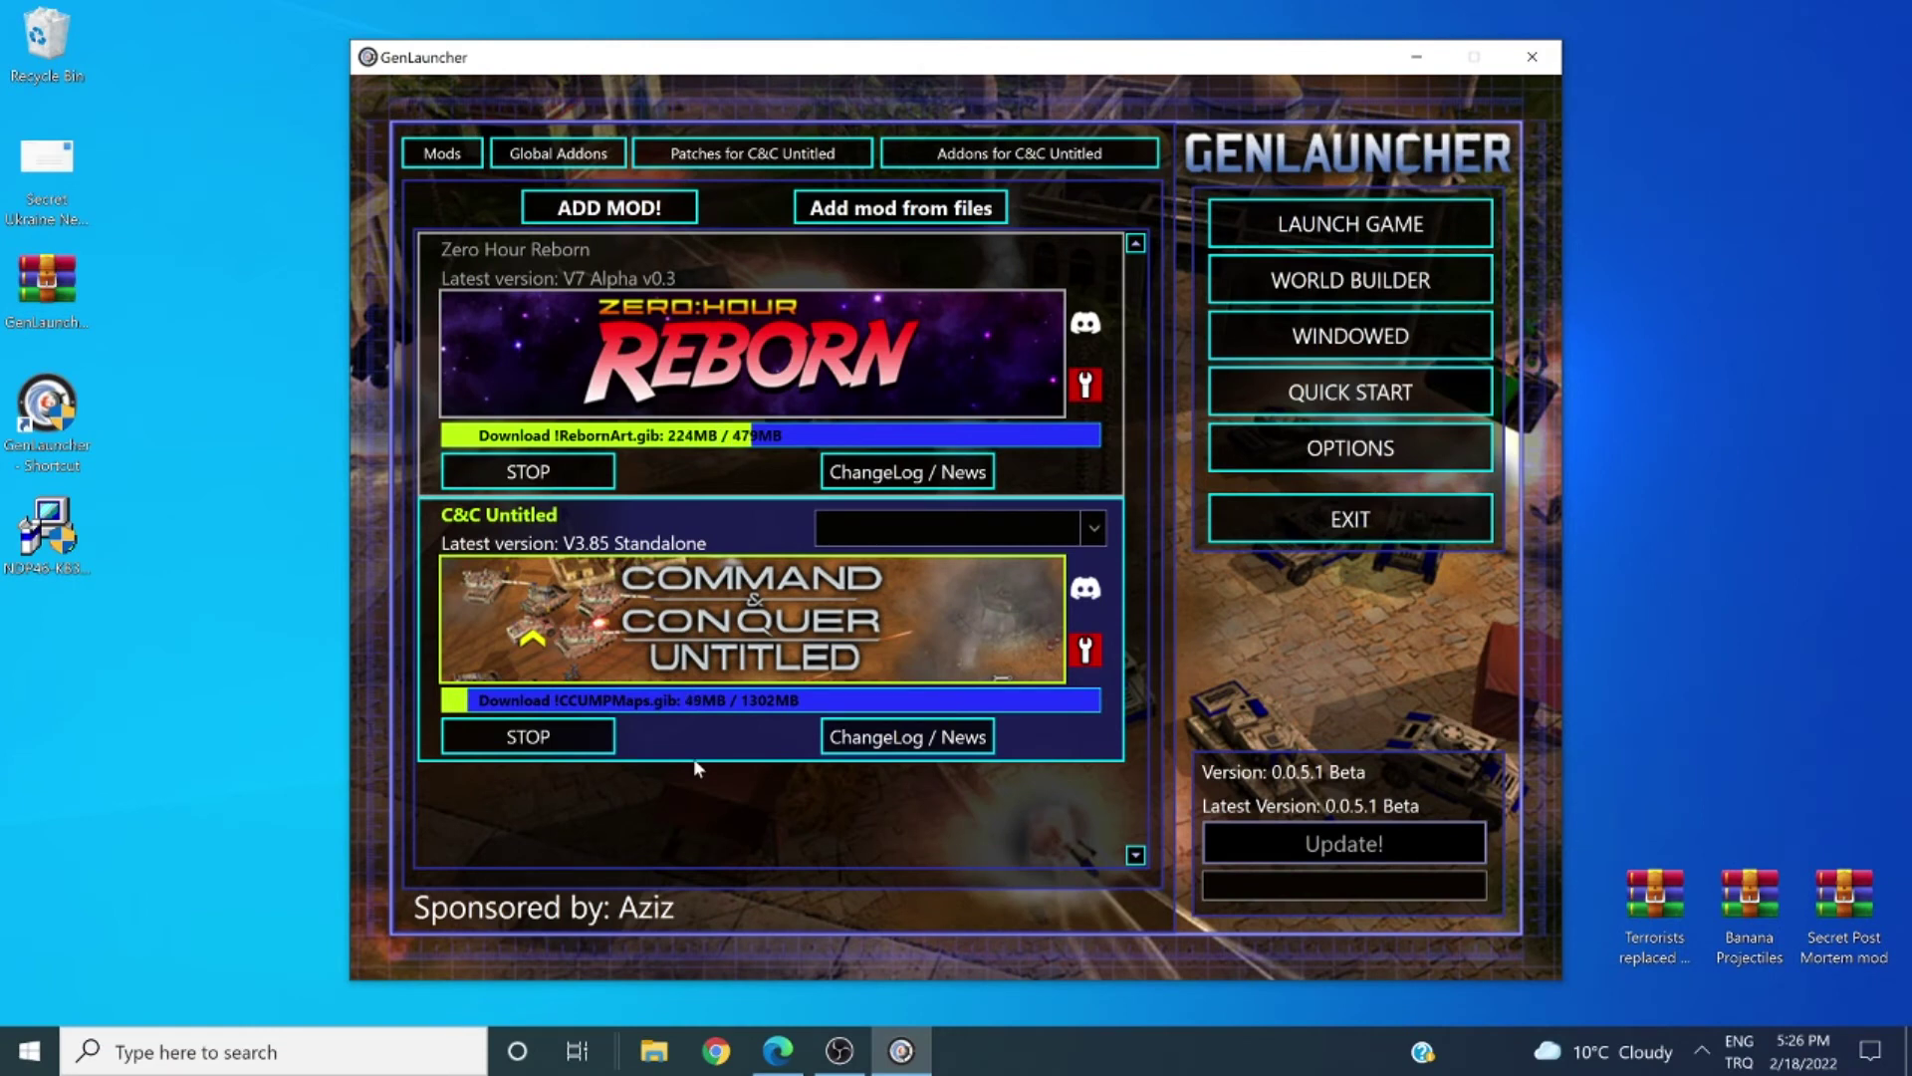
- Add the Secret Post Mortem mod archive as a mod named "Post Mortem", with version "0.02 Secret version for" followed by the recipient's name
{"action": "left_click", "coordinate": [975, 221]}
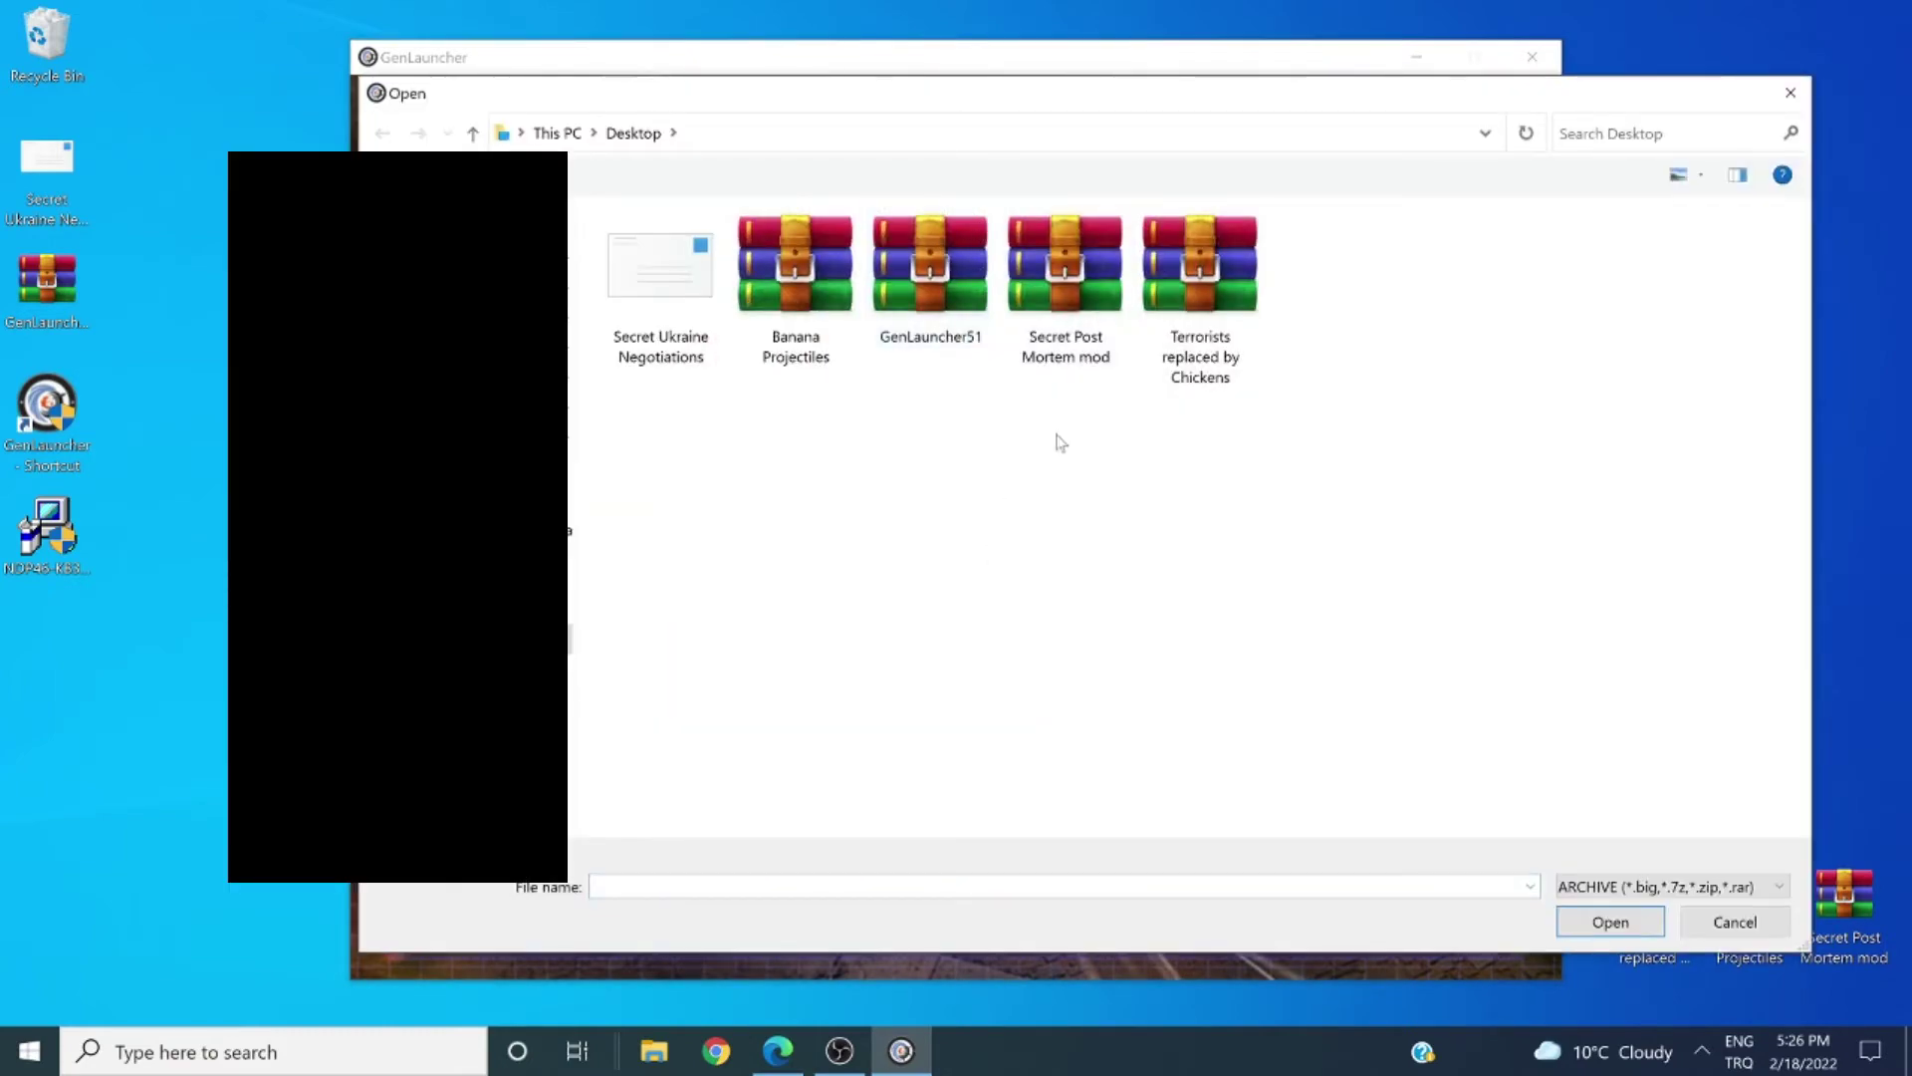
{"action": "double_click", "coordinate": [1072, 362]}
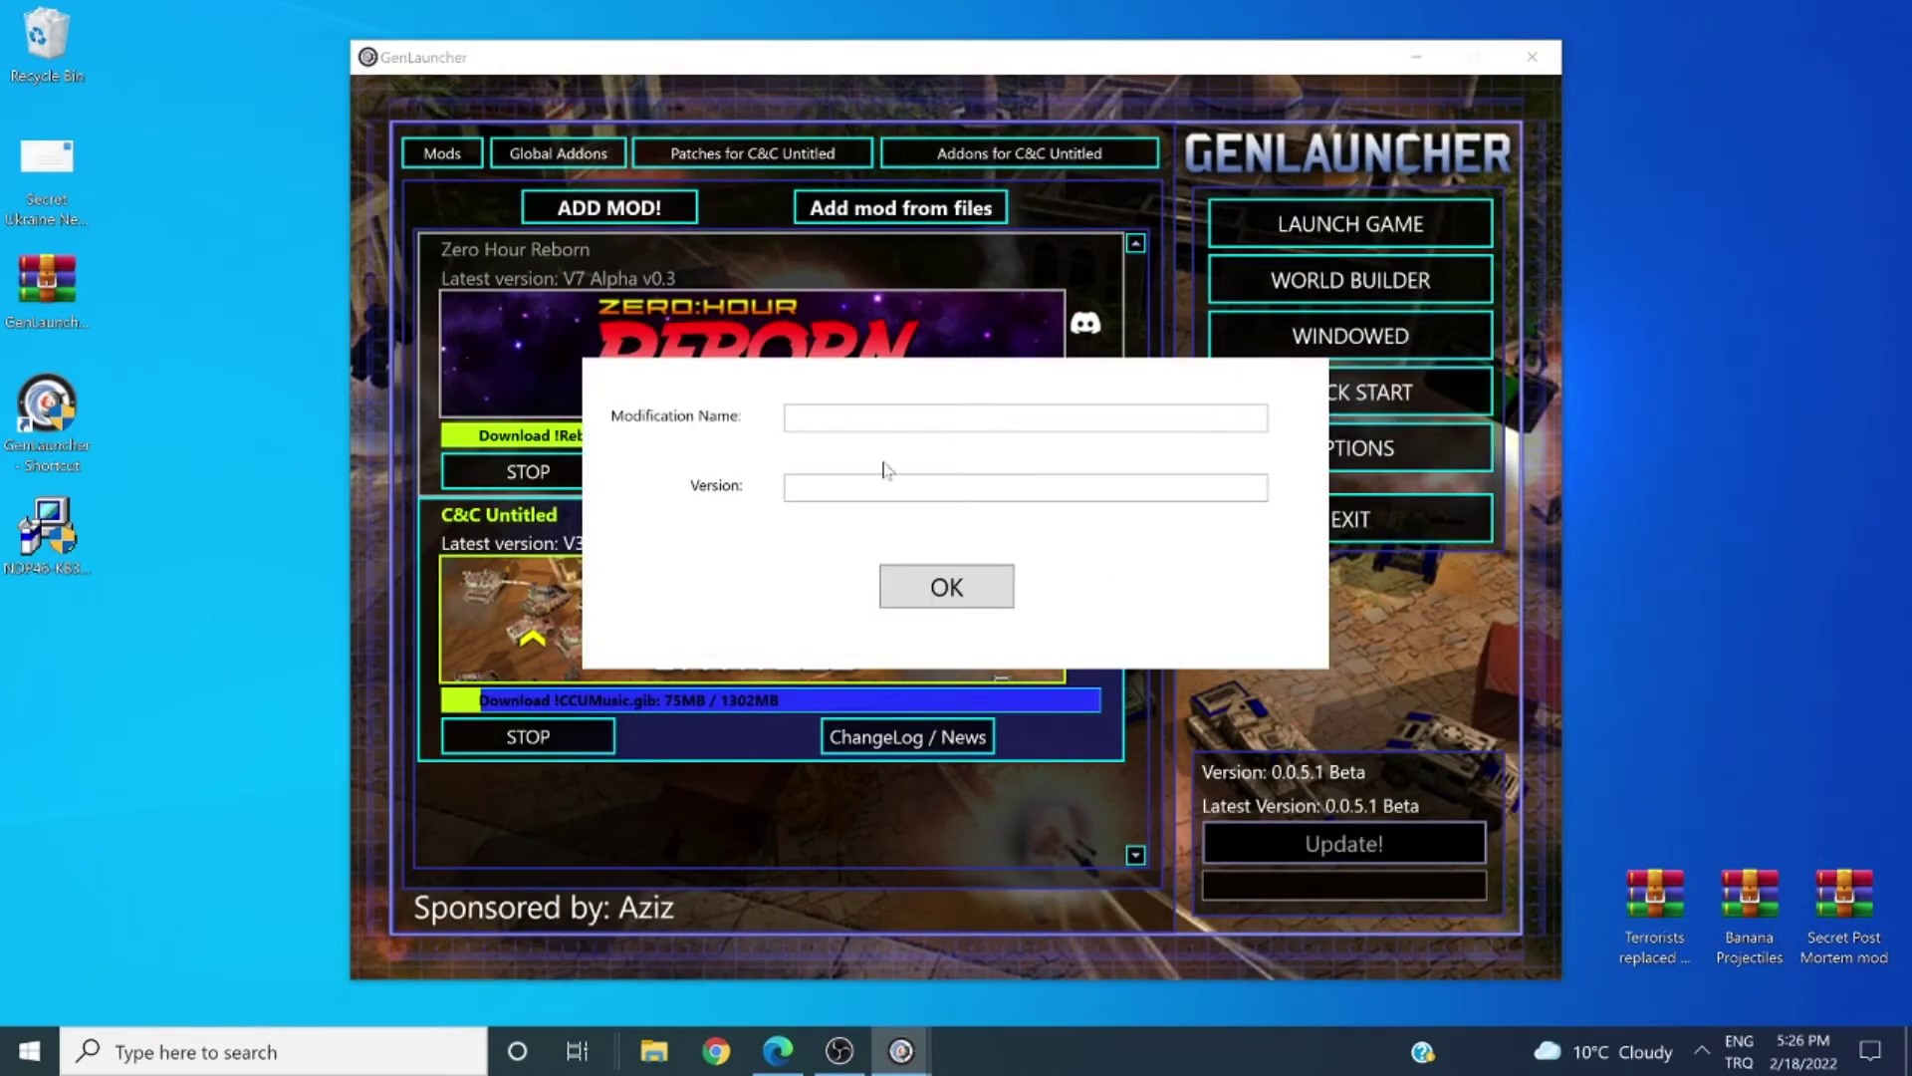
{"action": "left_click", "coordinate": [829, 408]}
{"action": "type", "text": "Post Mortem"}
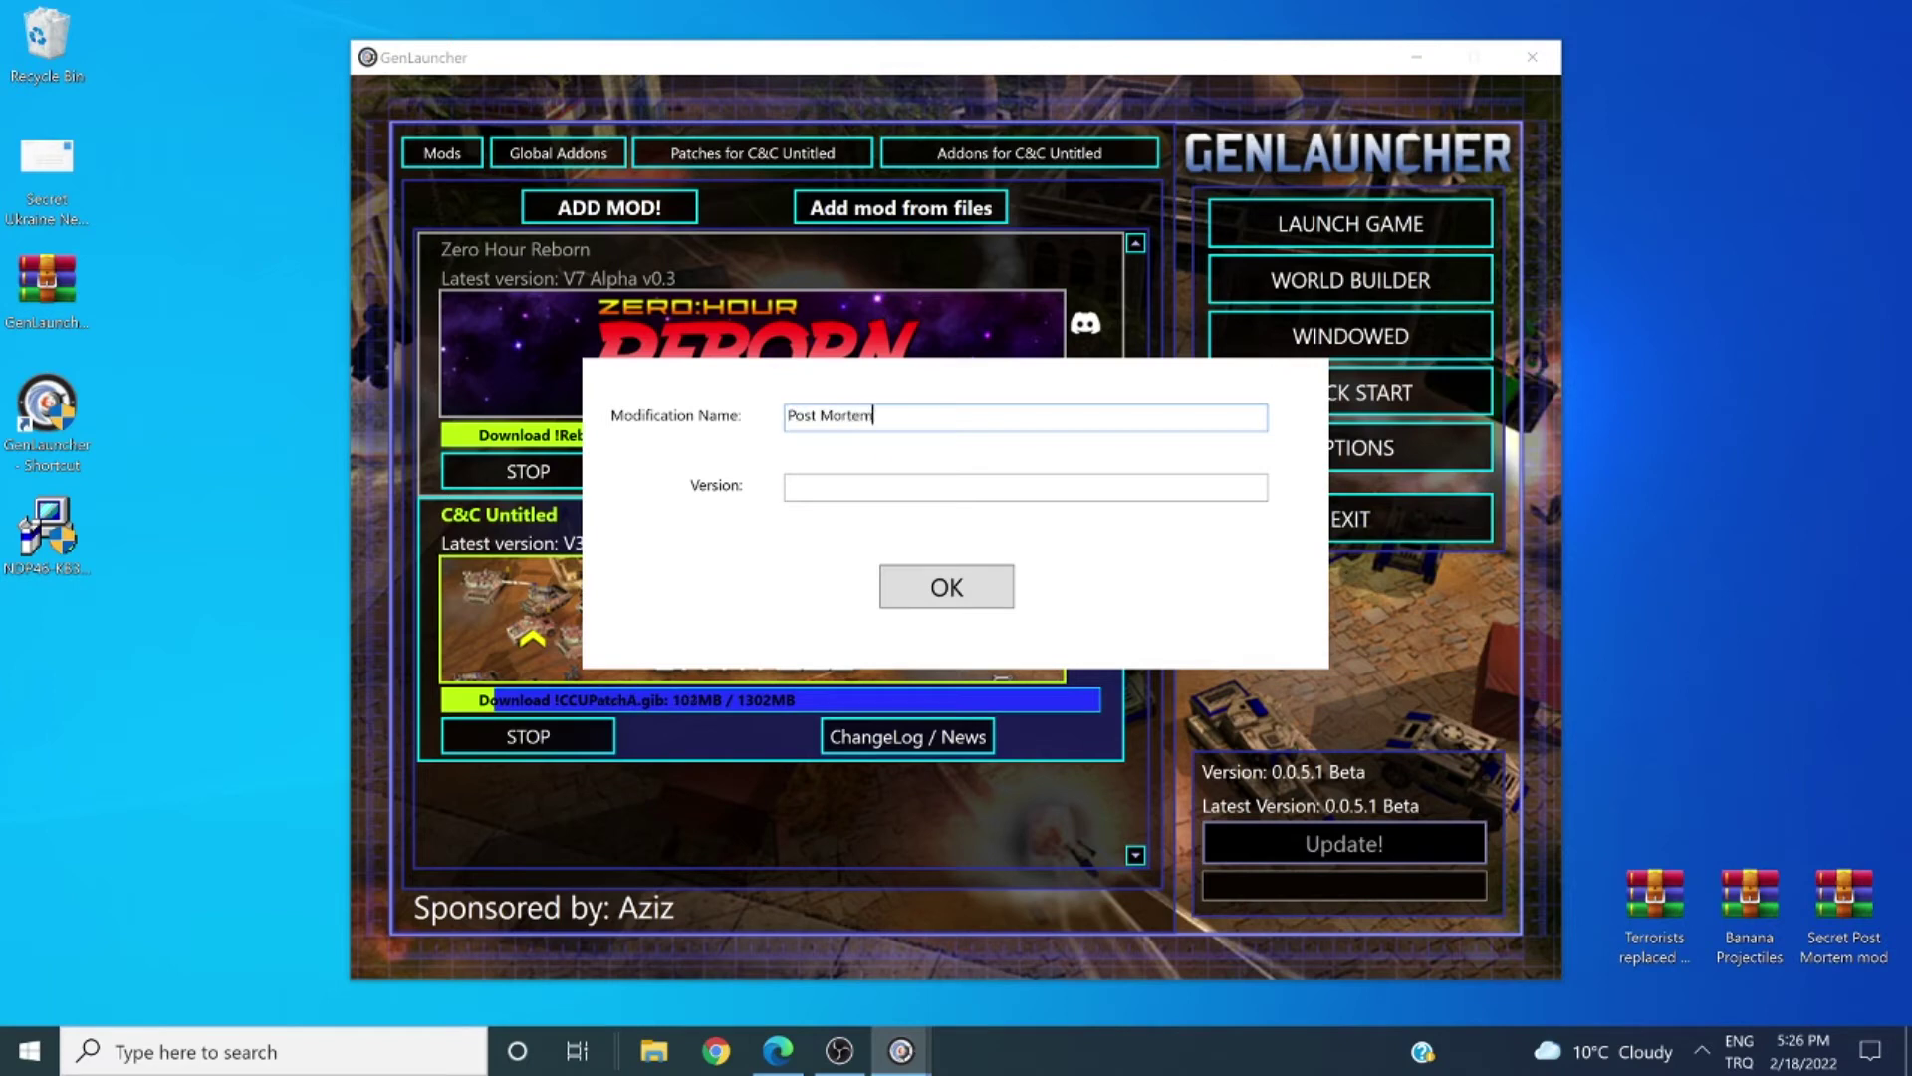
{"action": "left_click", "coordinate": [1026, 487]}
{"action": "type", "text": "0.02"}
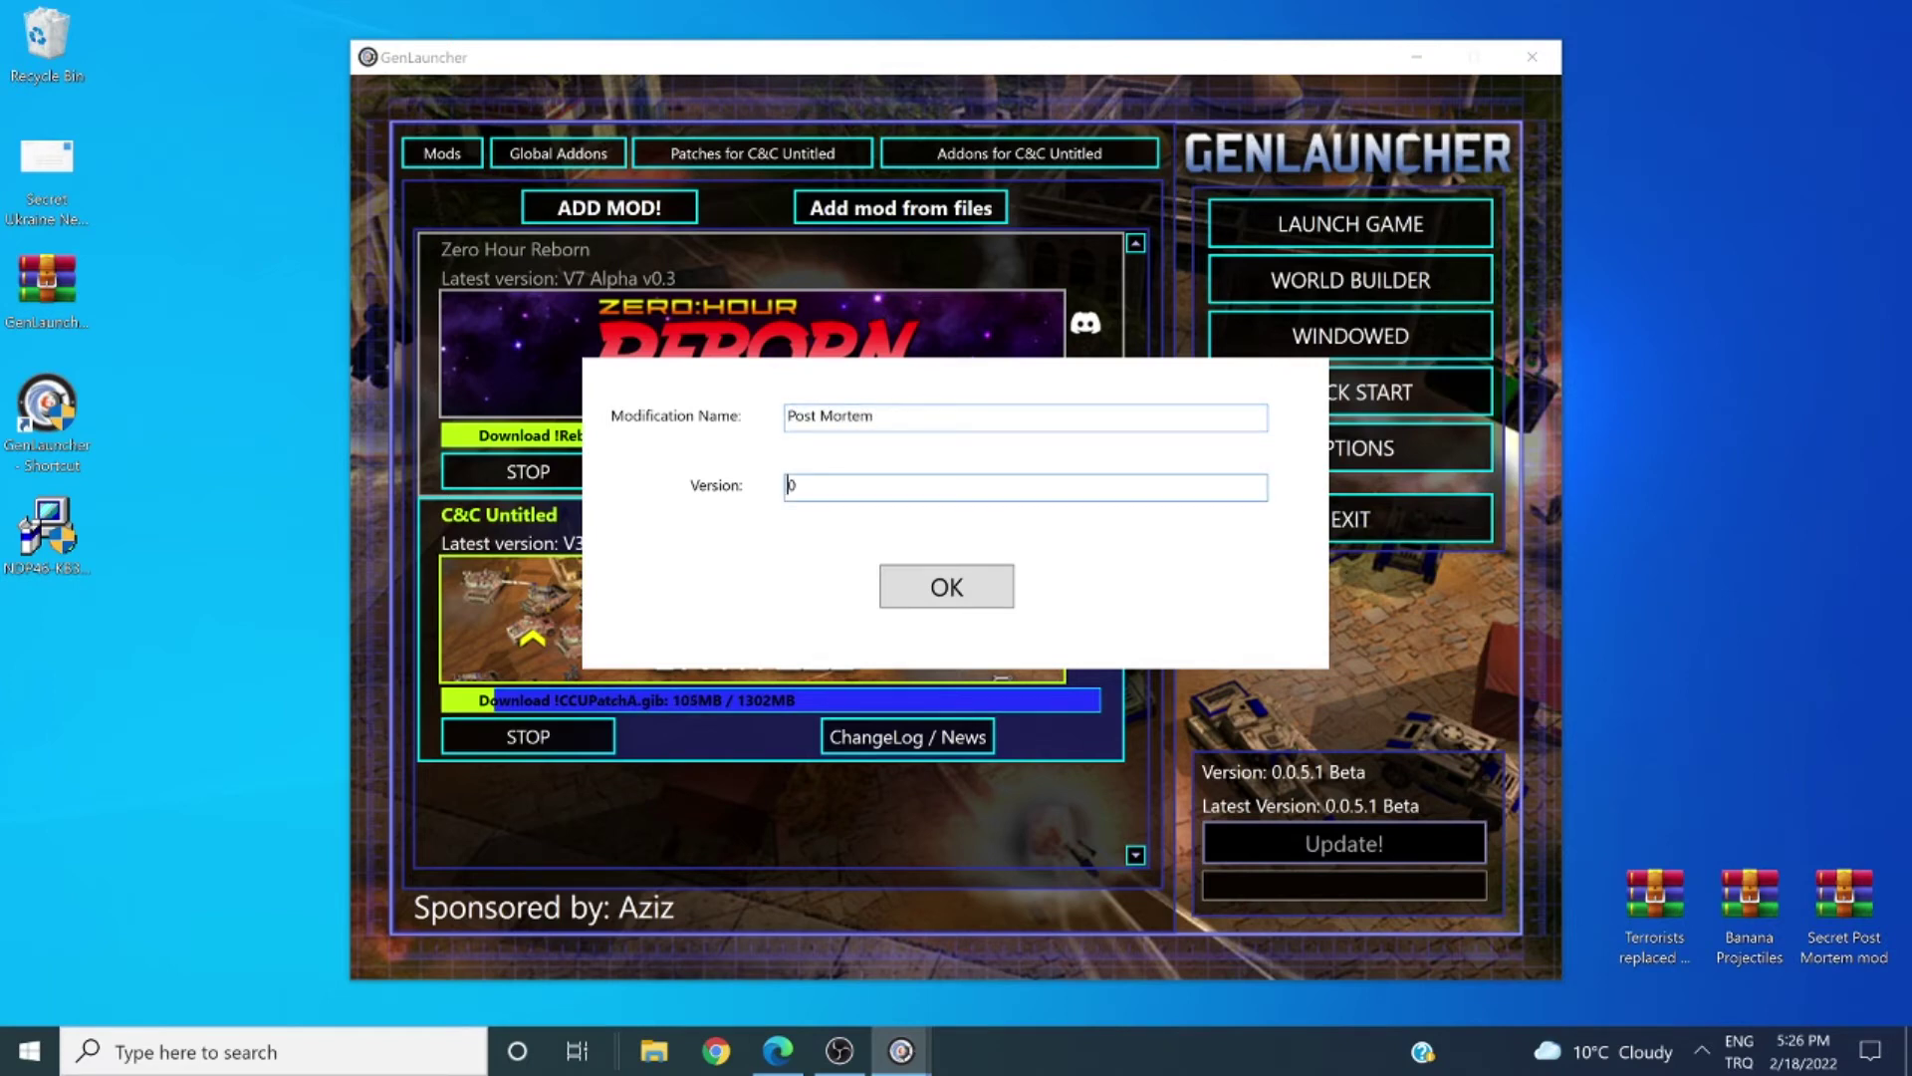
{"action": "type", "text": " Secret"}
{"action": "type", "text": " version for"}
{"action": "type", "text": " Brock"}
{"action": "left_click", "coordinate": [936, 596]}
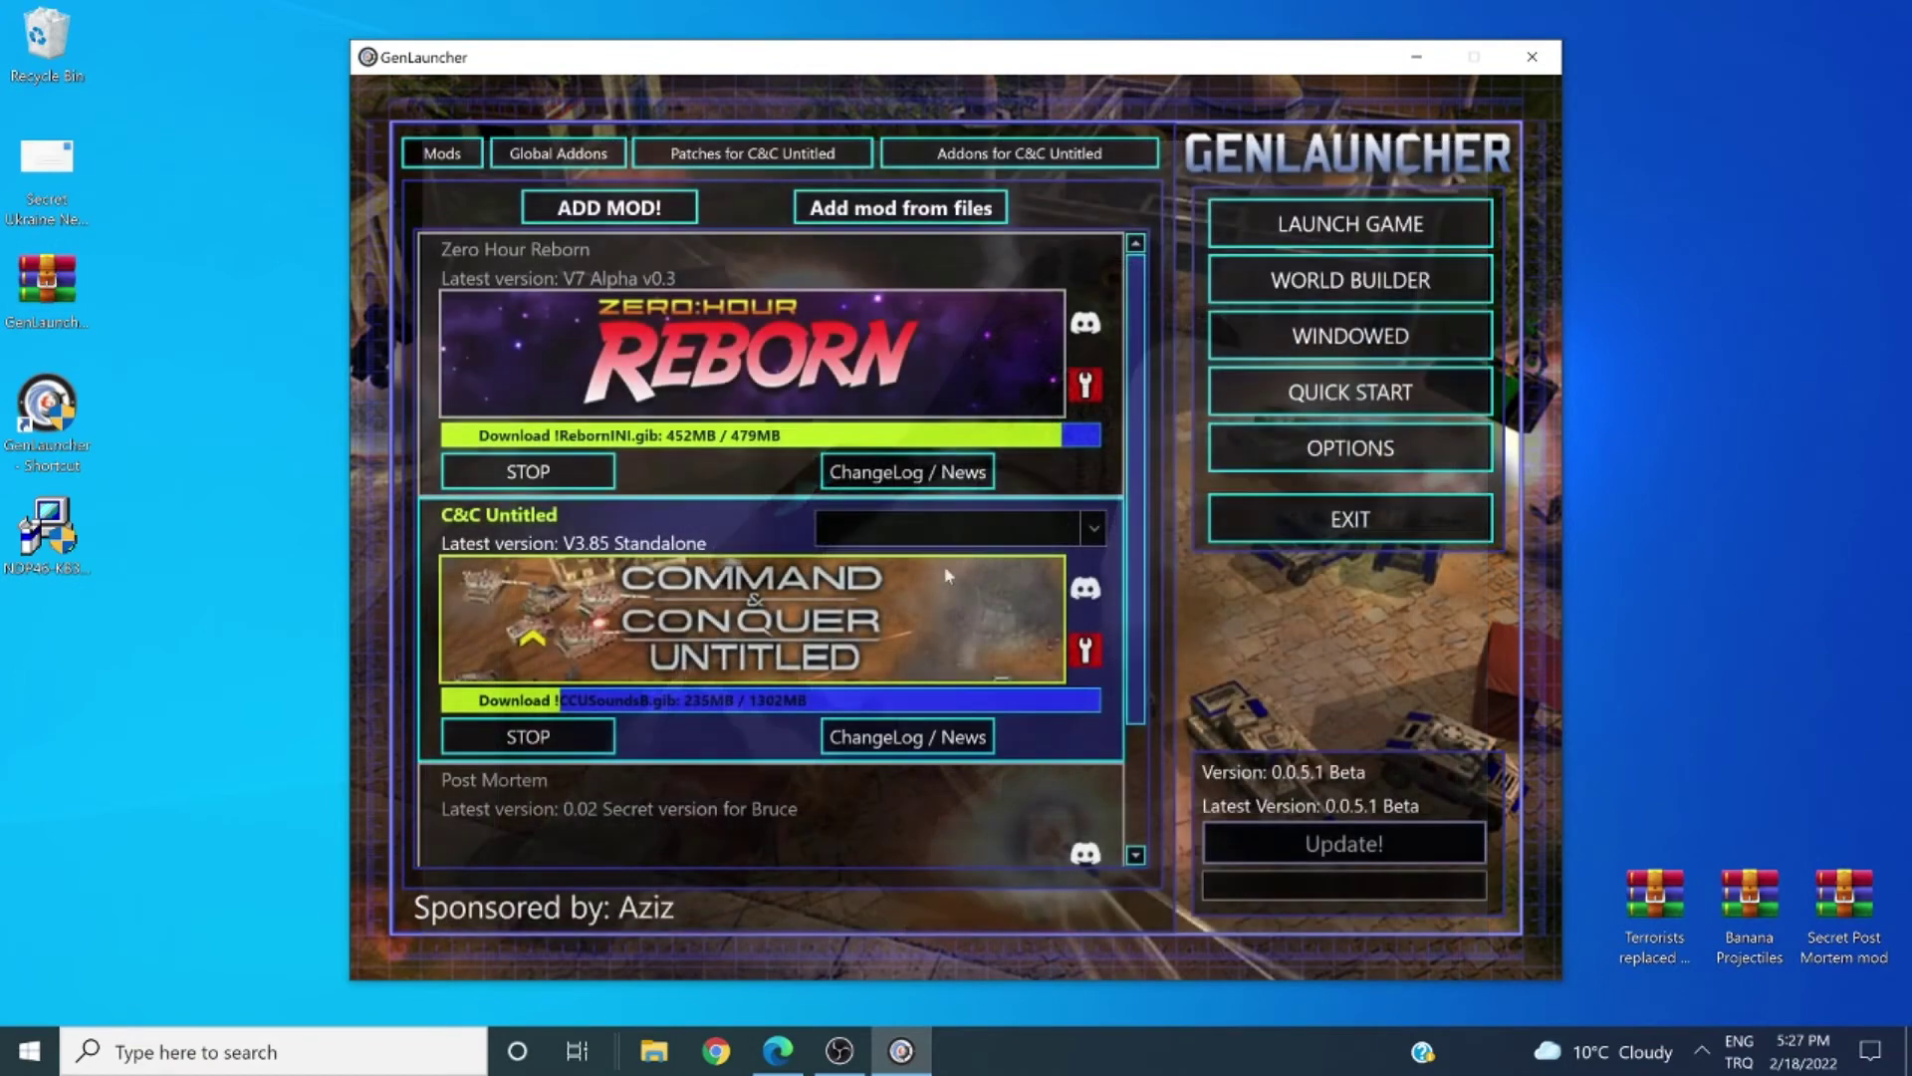
- Select the Post Mortem mod in the mod list as the active mod
{"action": "scroll", "coordinate": [768, 577], "scroll_direction": "down", "scroll_amount": 3}
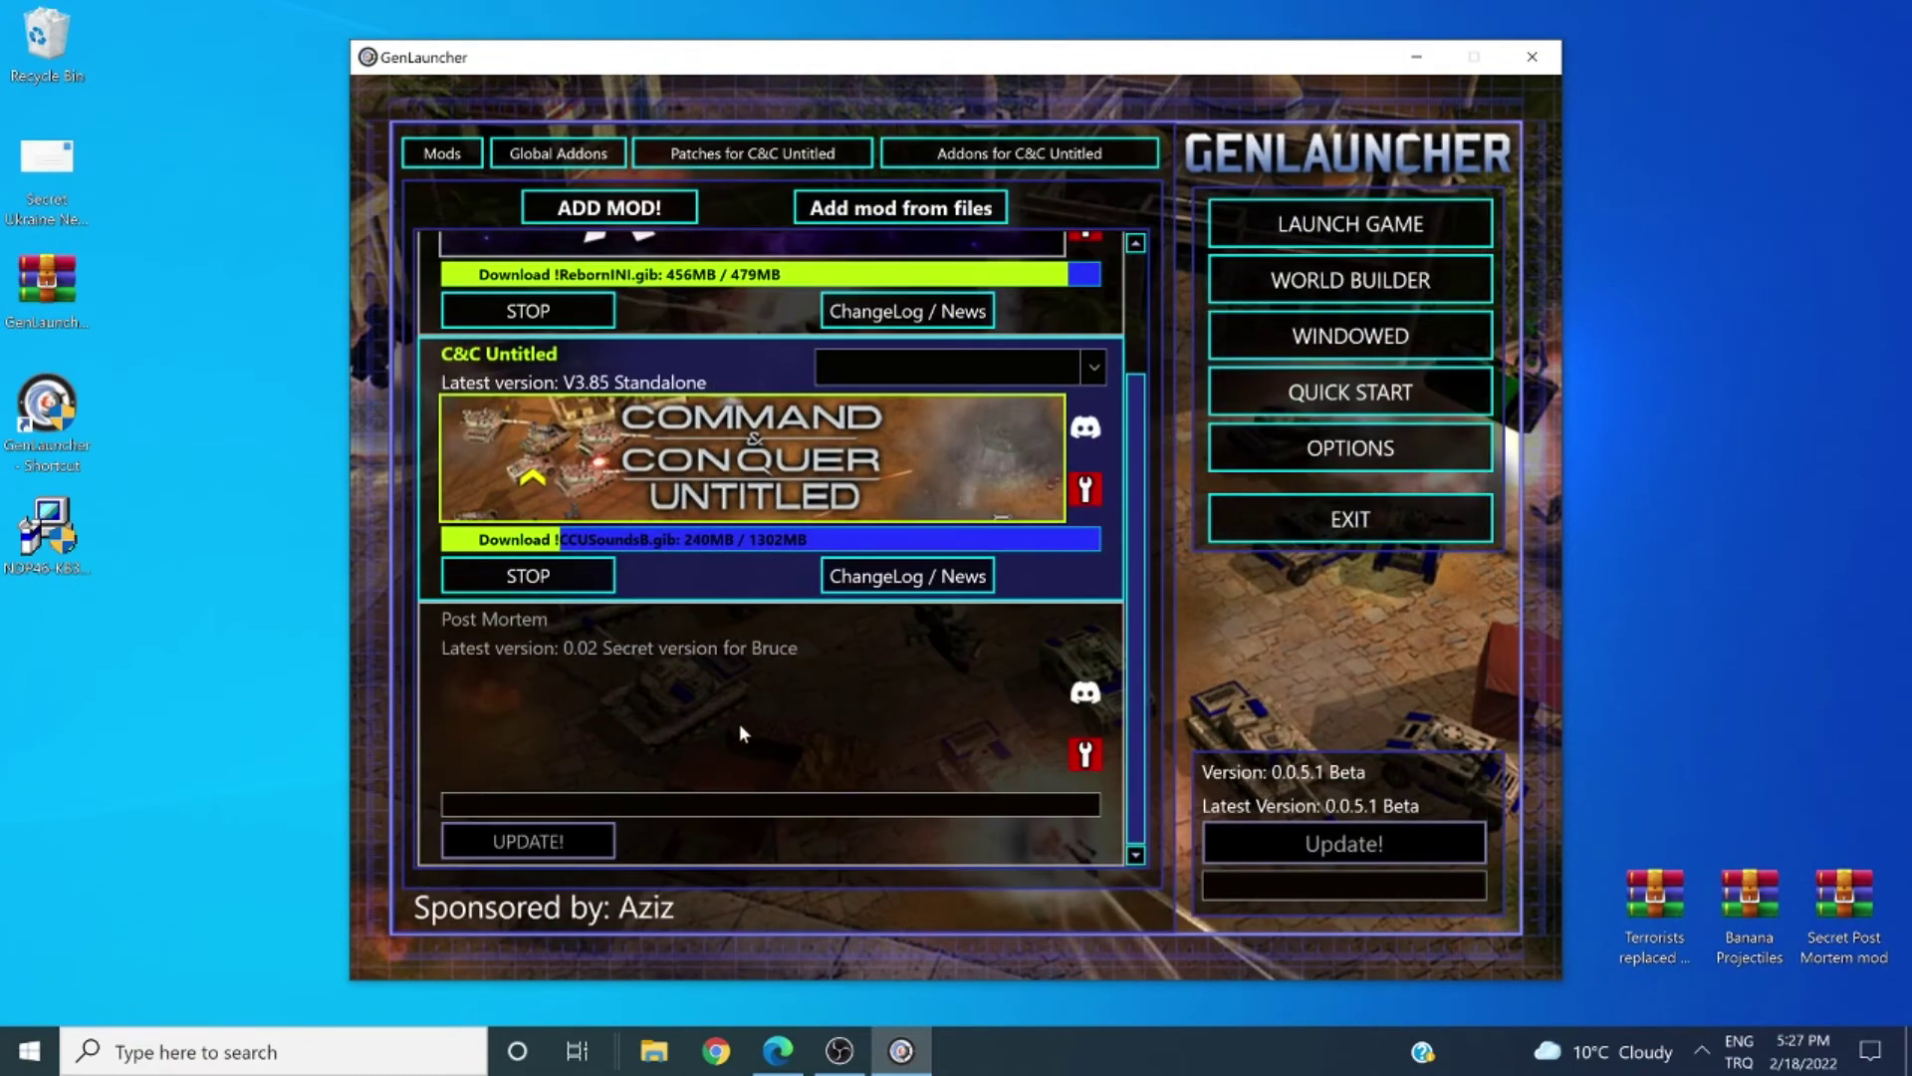
{"action": "left_click", "coordinate": [815, 709]}
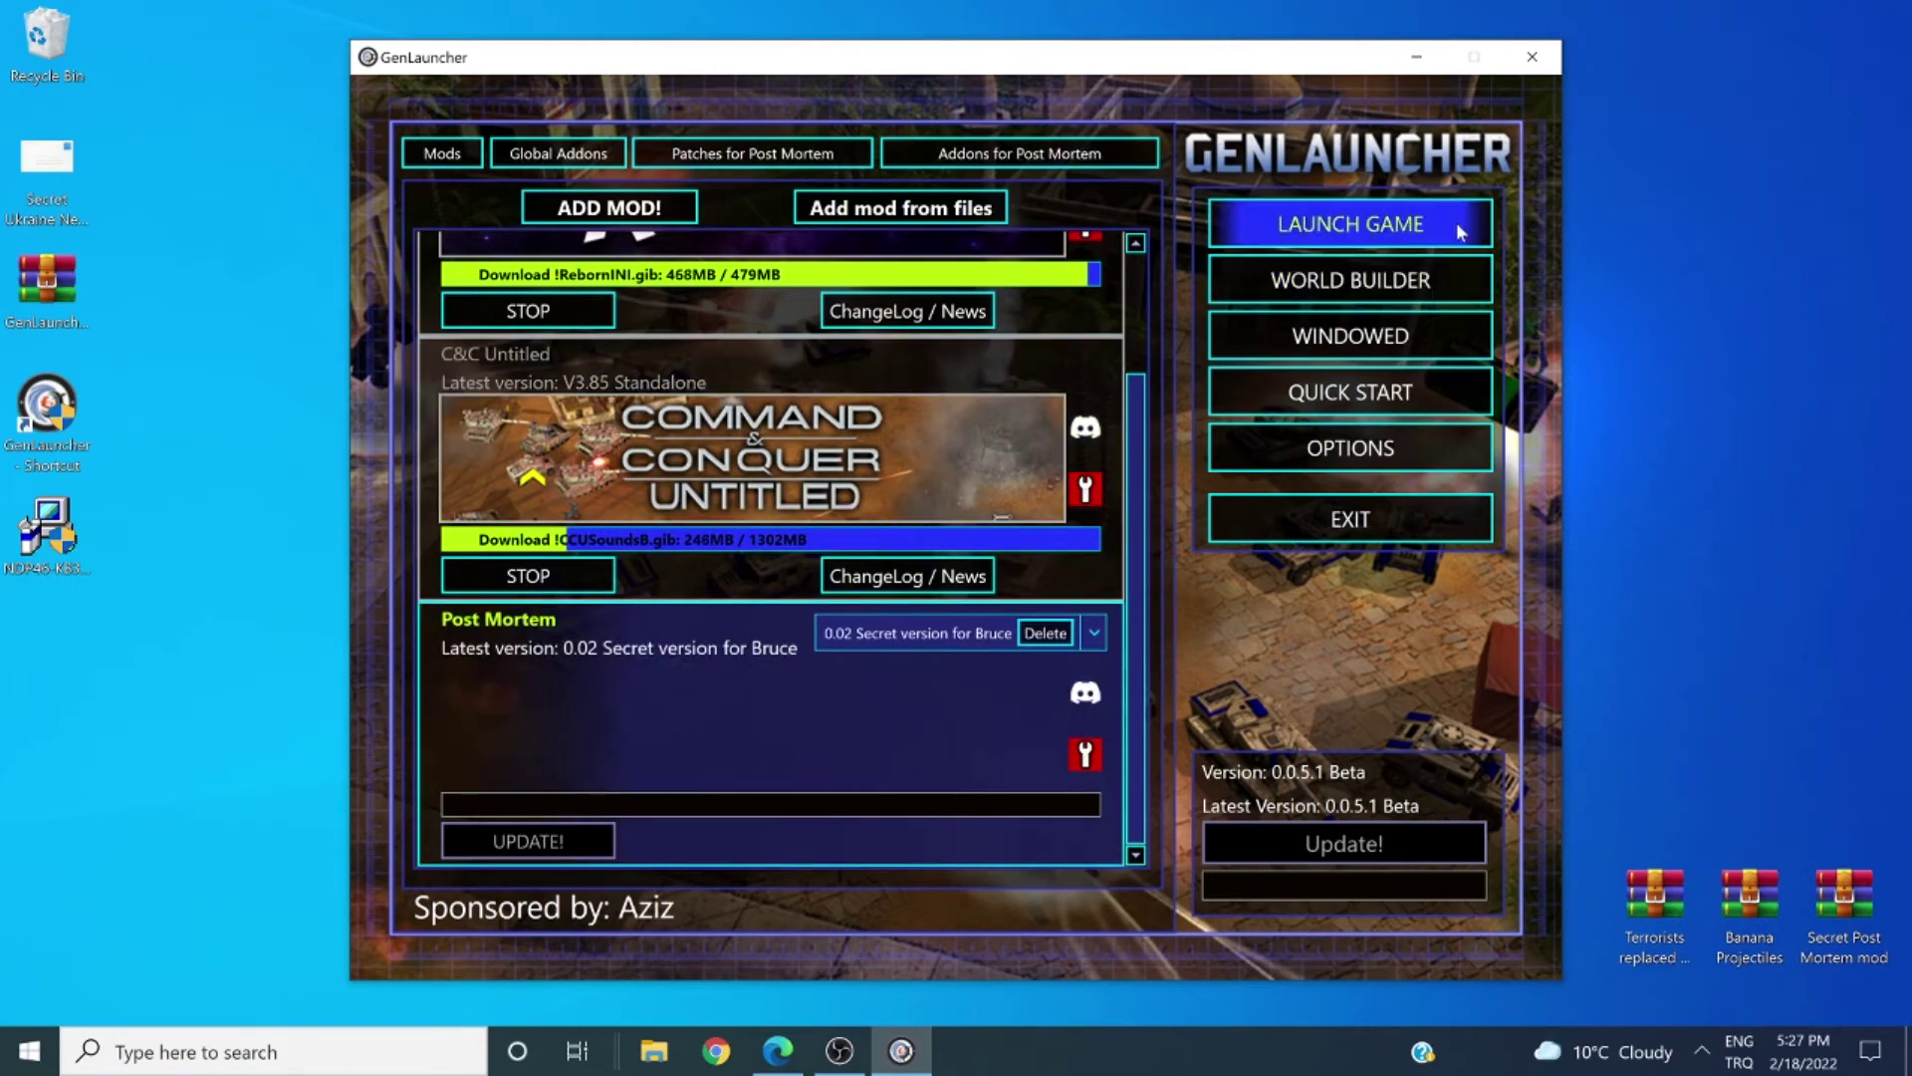
{"action": "scroll", "coordinate": [890, 690], "scroll_direction": "up", "scroll_amount": 3}
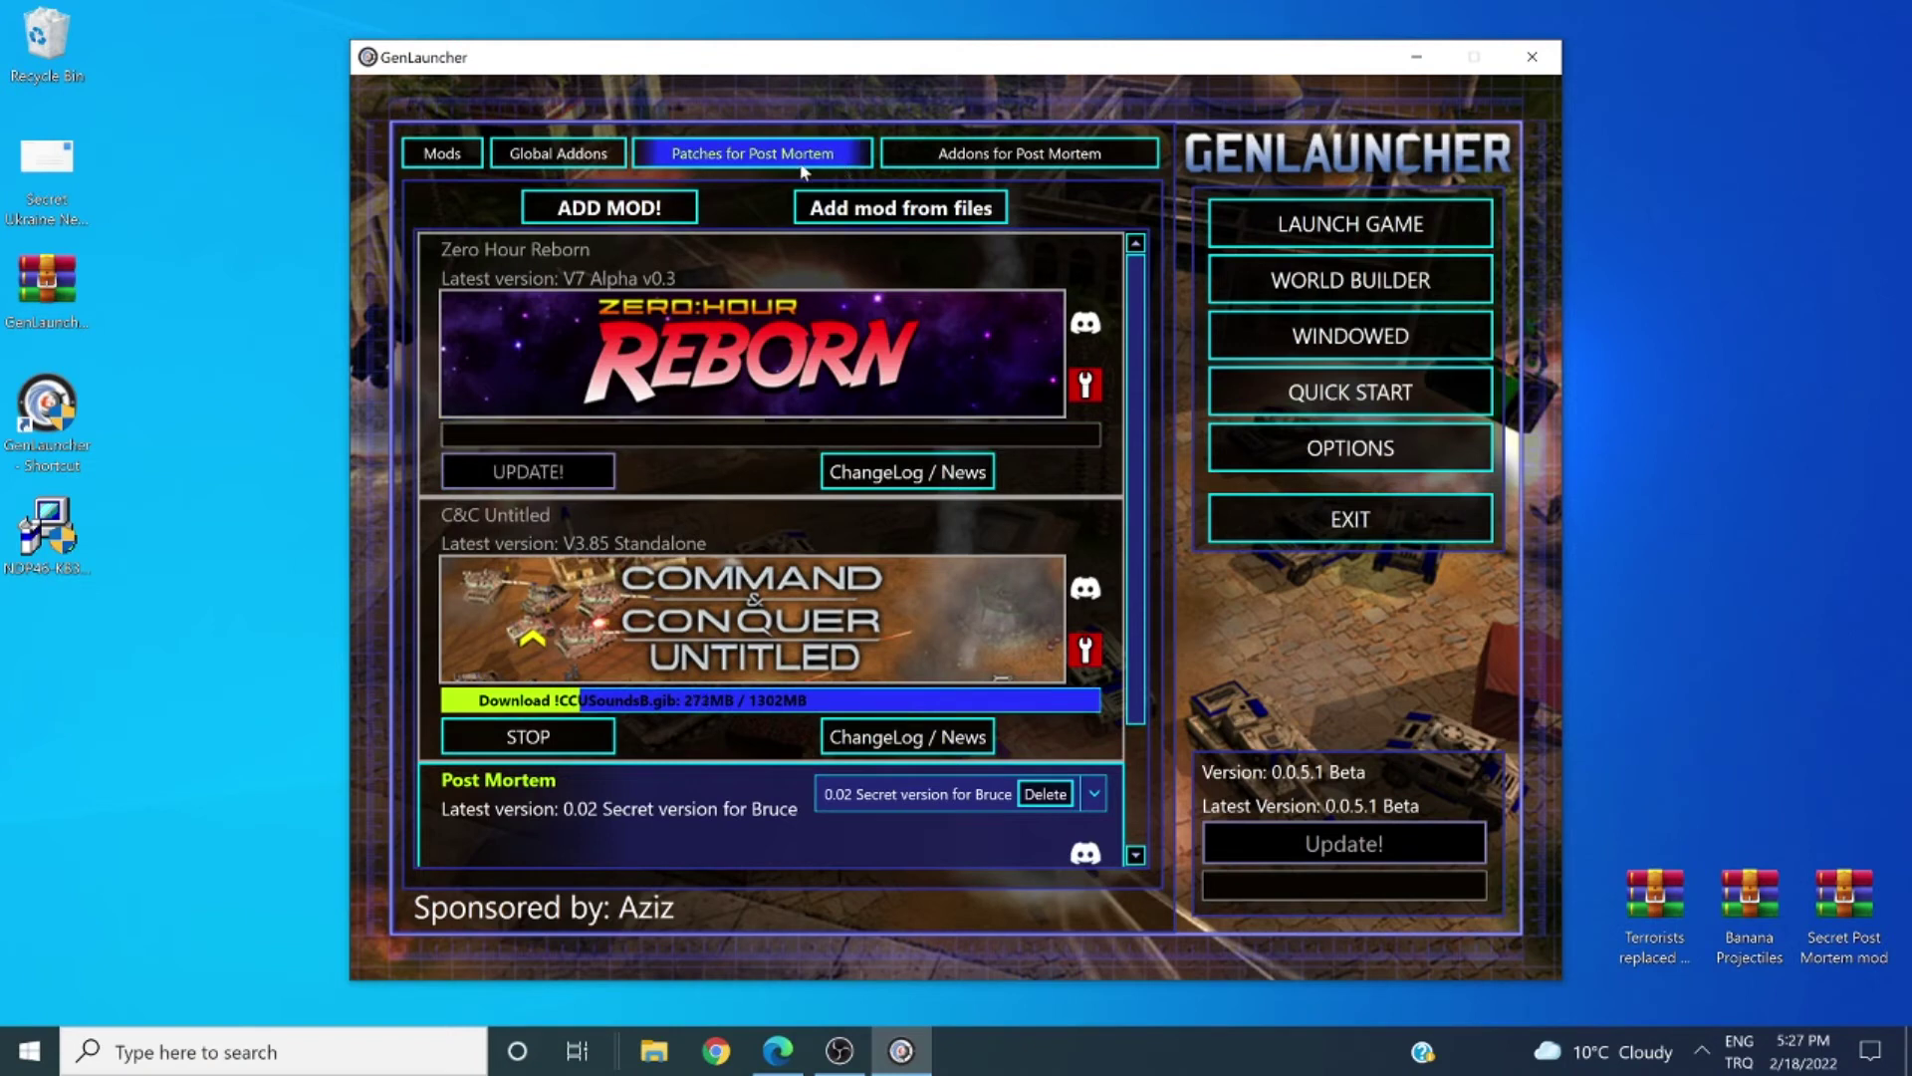
- Add the Banana Projectiles archive as a global addon named "I want to go Ape", version 1.0, and enable it
{"action": "left_click", "coordinate": [568, 160]}
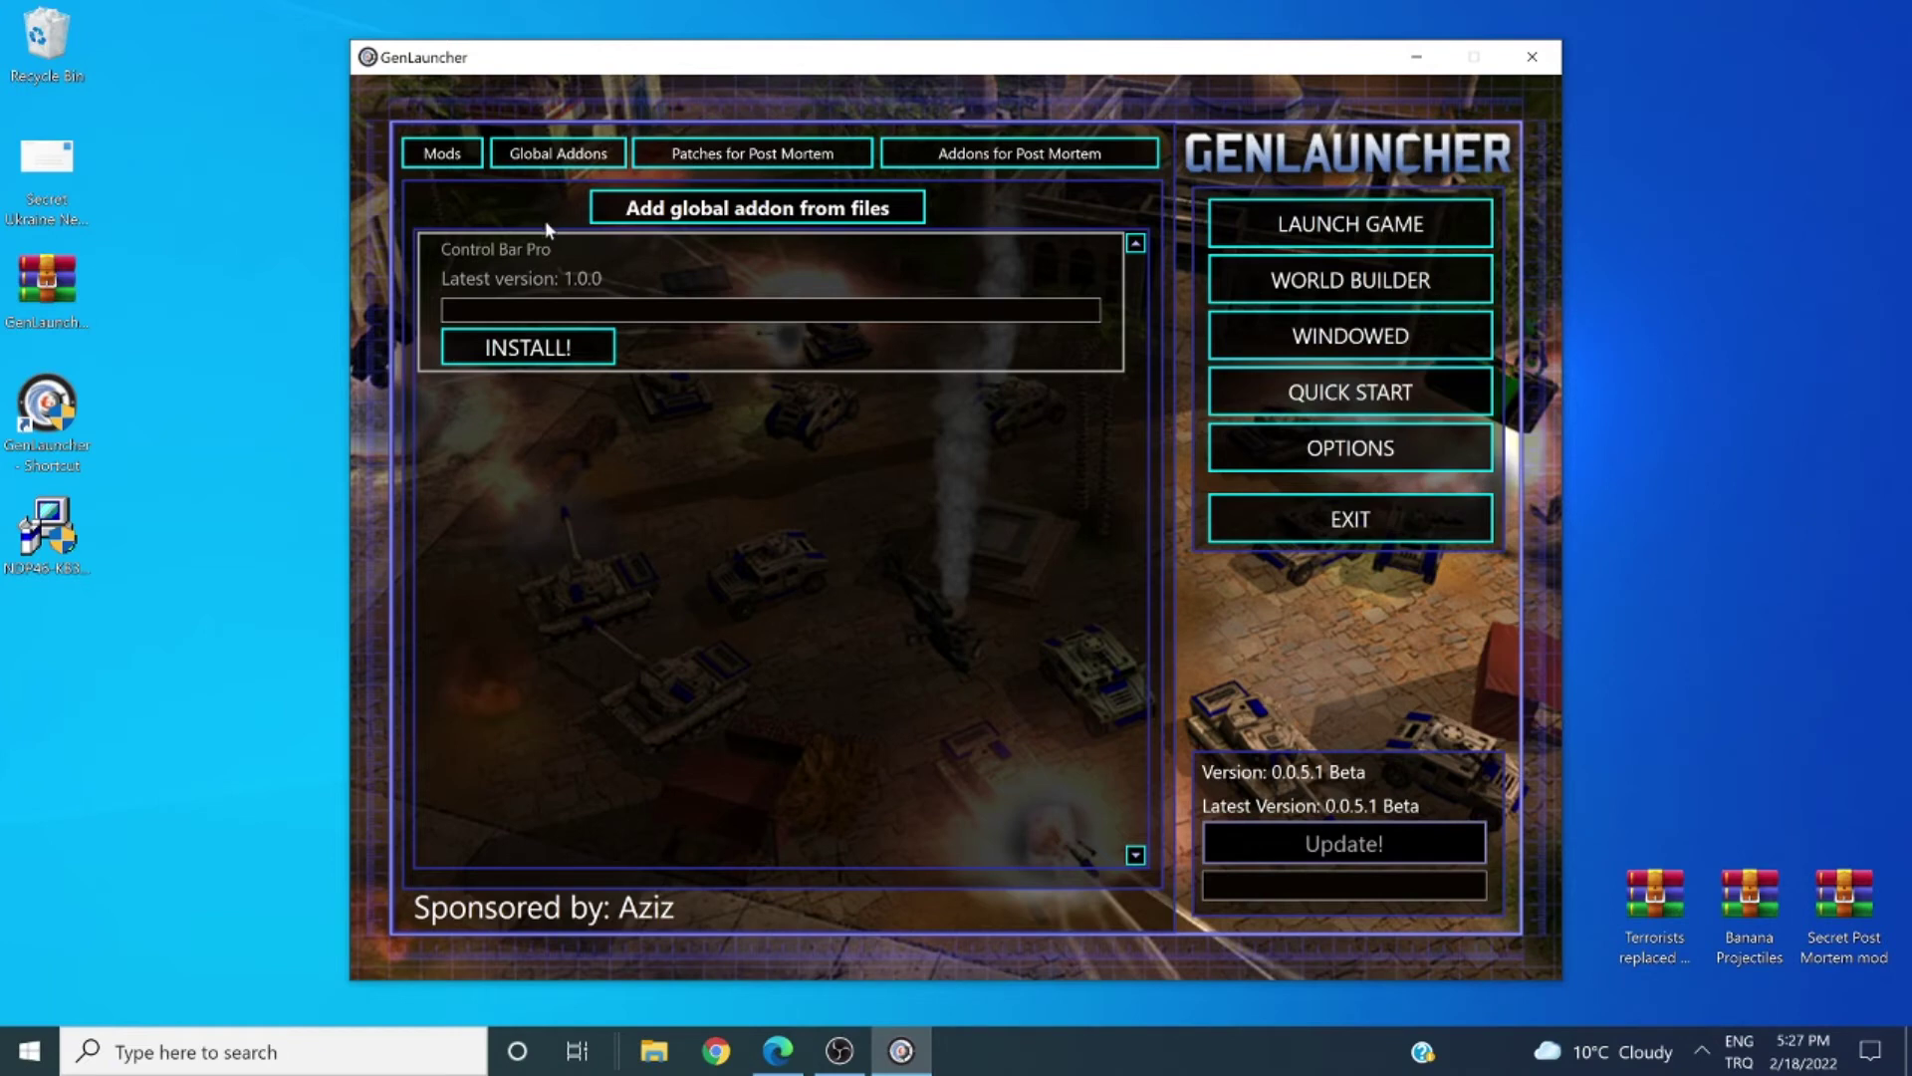
{"action": "left_click", "coordinate": [782, 322]}
{"action": "left_click", "coordinate": [713, 211]}
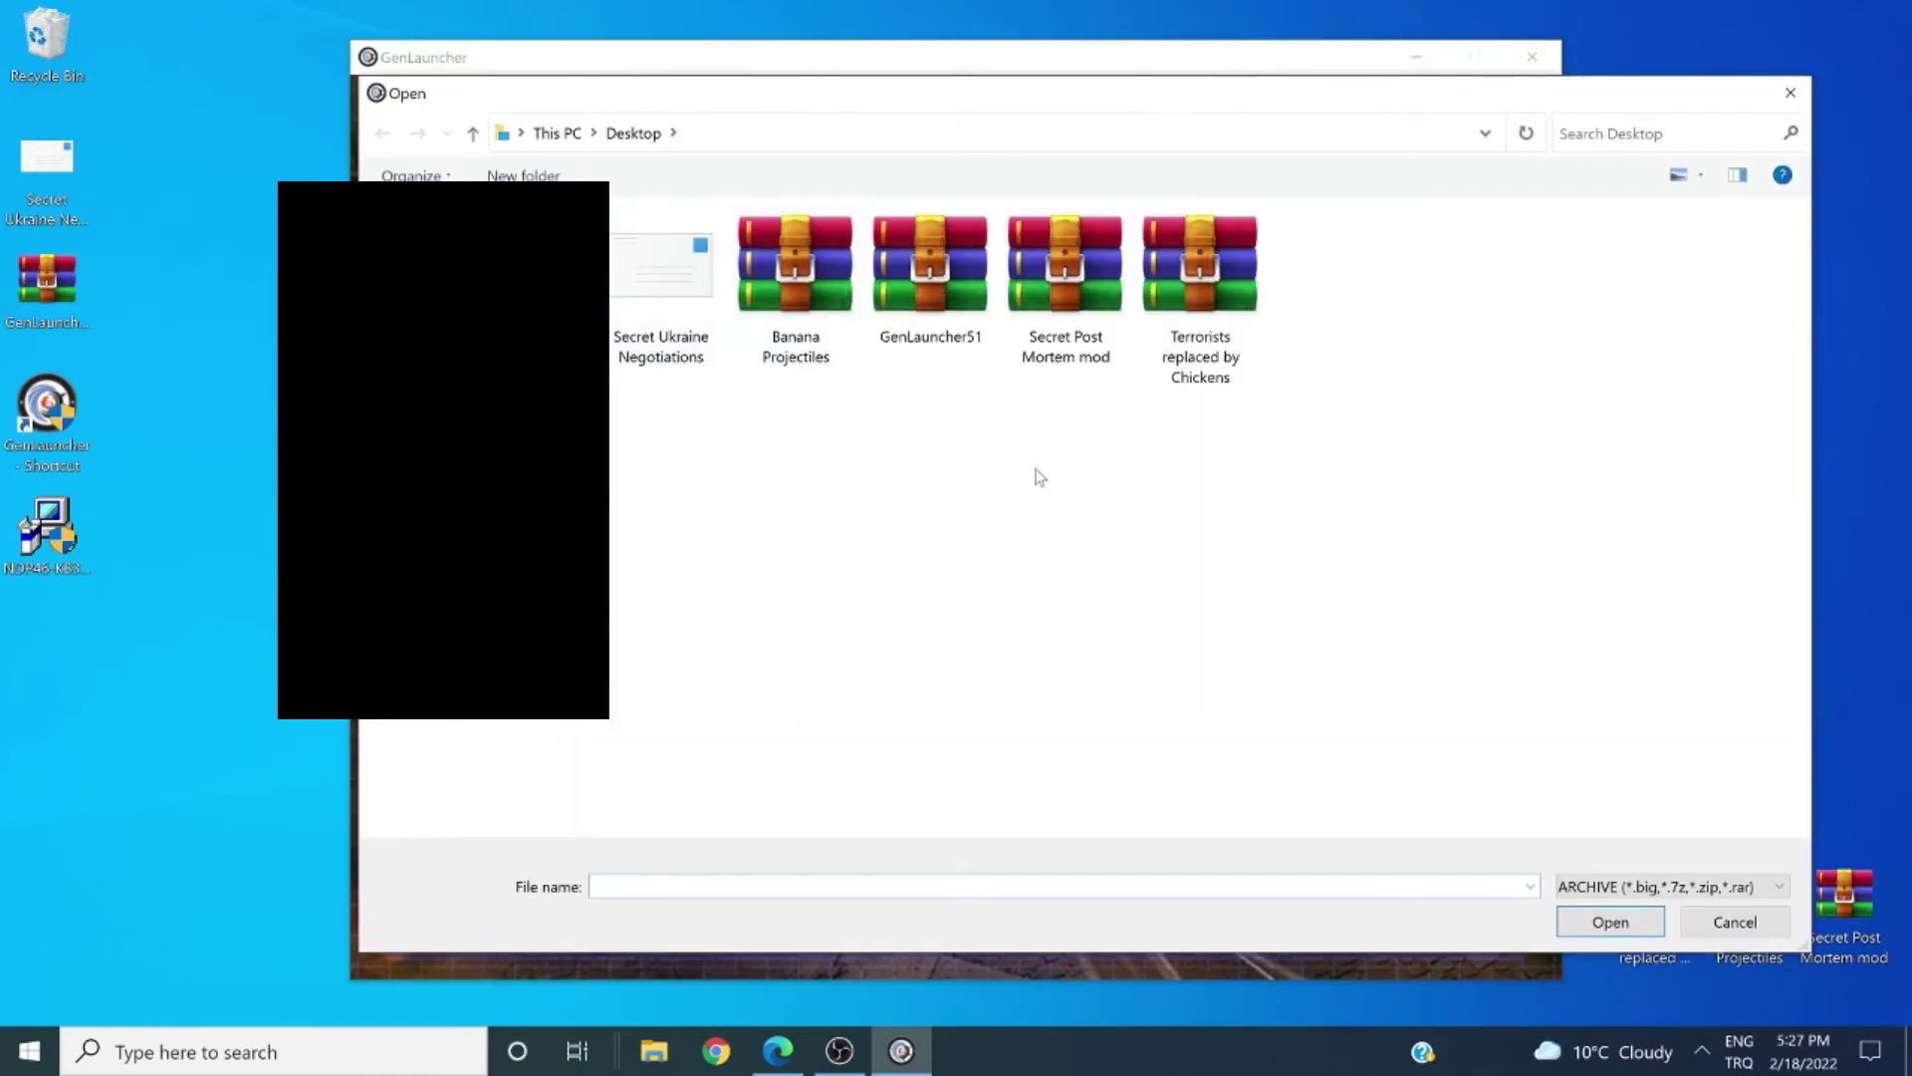
{"action": "double_click", "coordinate": [824, 356]}
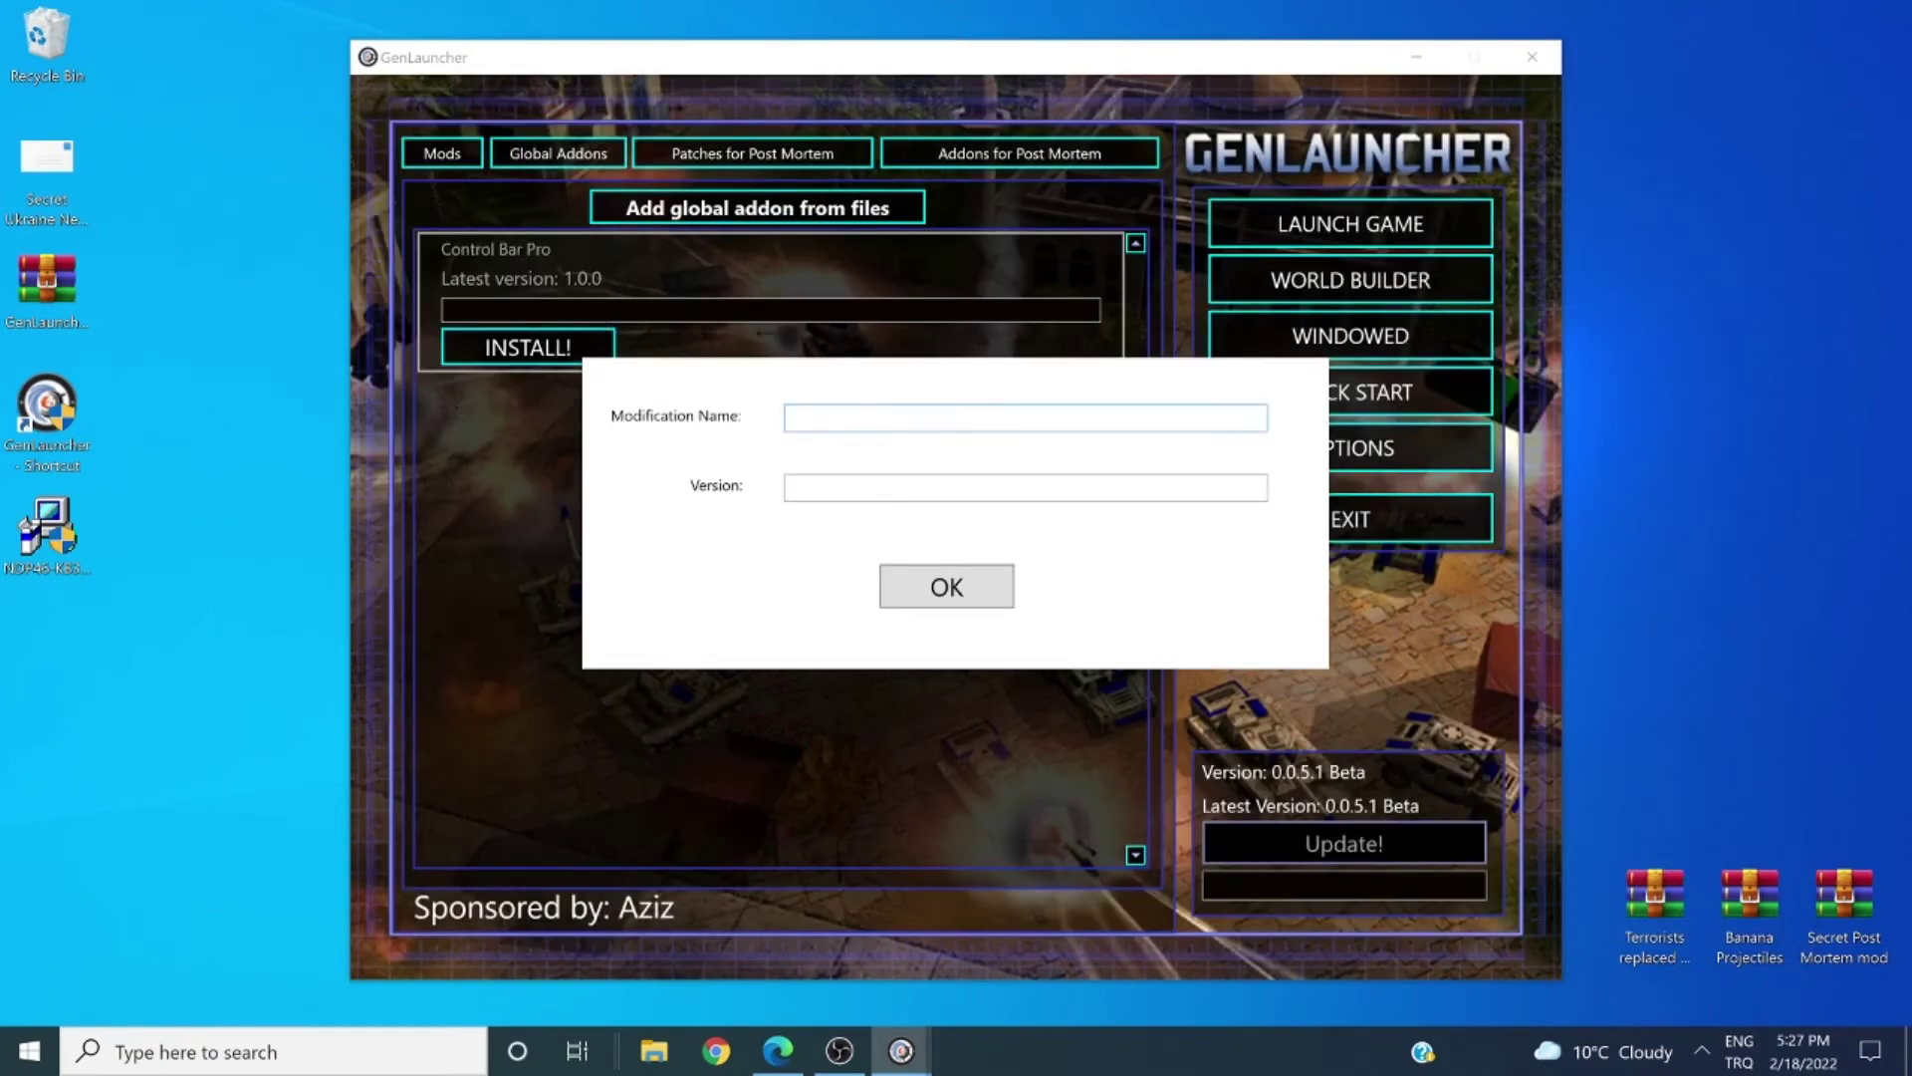
{"action": "type", "text": "I want to goO"}
{"action": "key", "text": "BackSpace"}
{"action": "type", "text": "Ape"}
{"action": "key", "text": "Tab"}
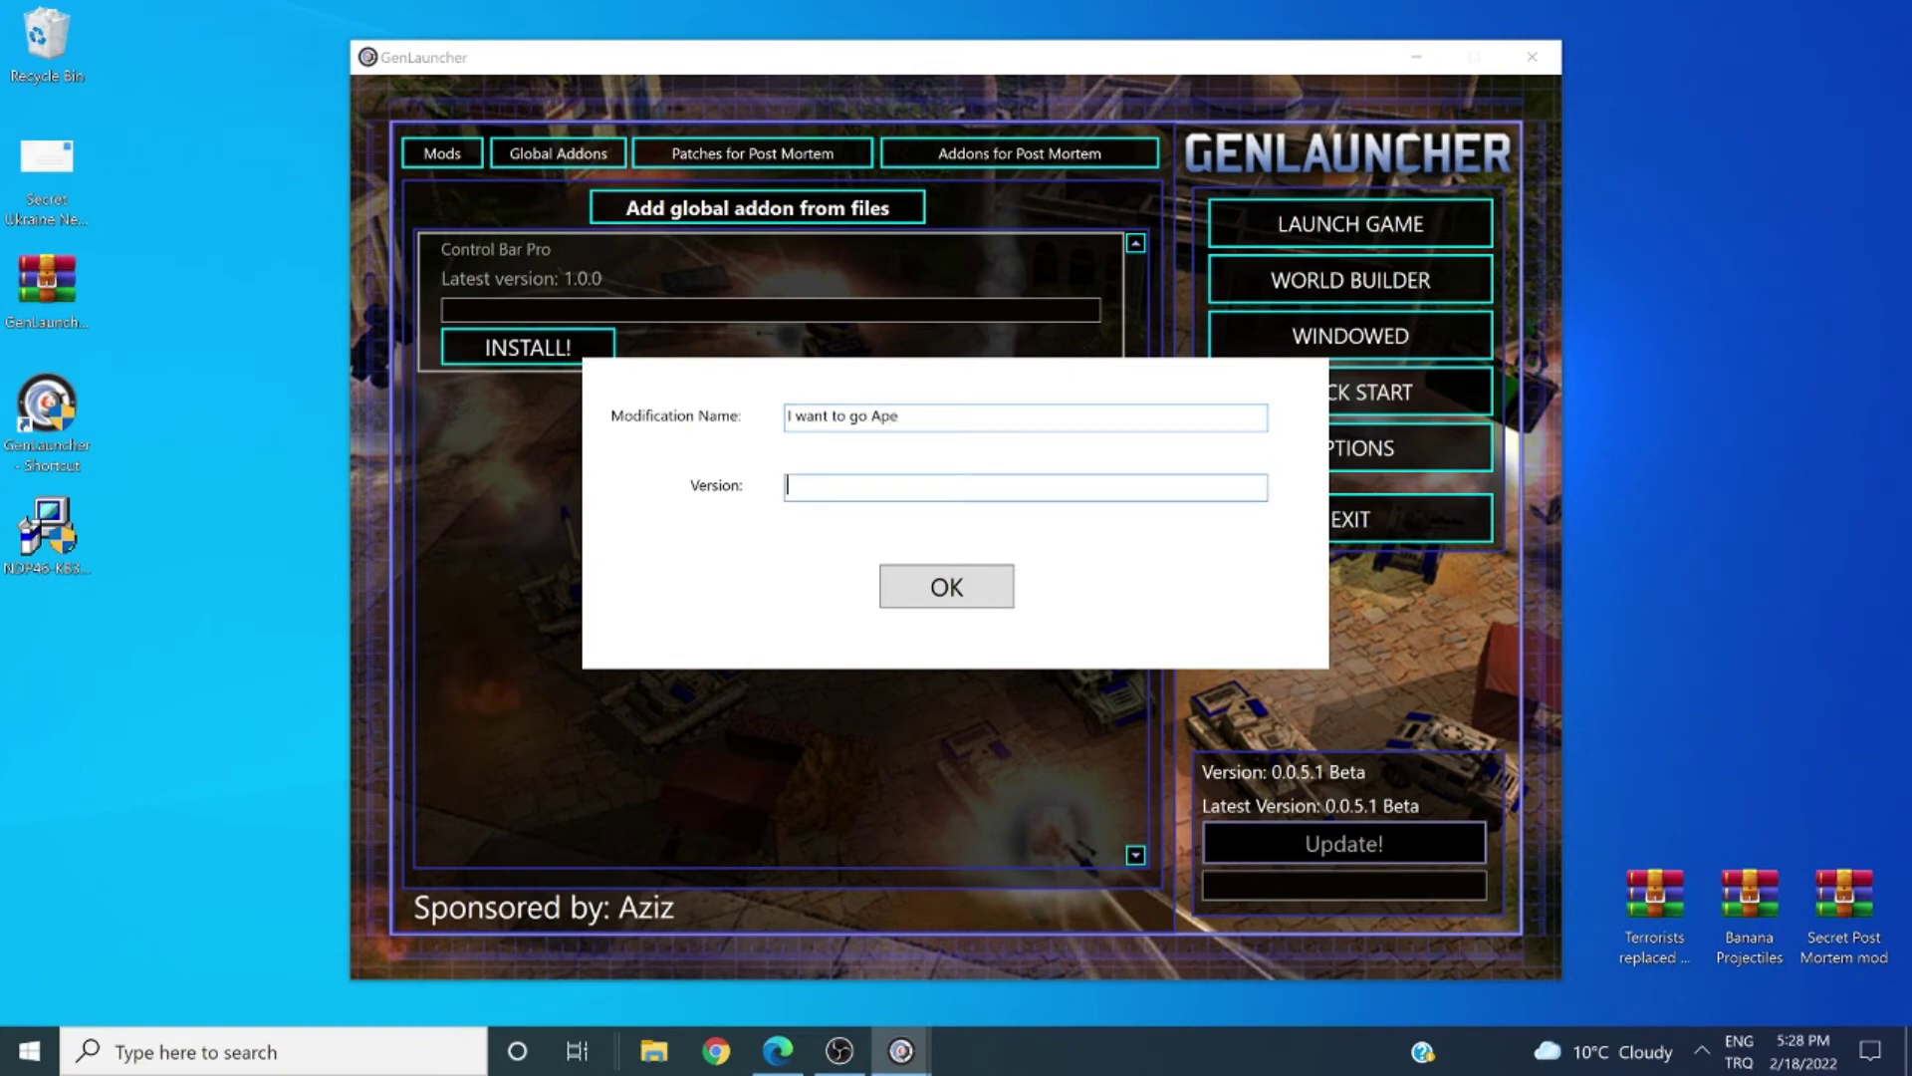
{"action": "type", "text": "1.0"}
{"action": "left_click", "coordinate": [986, 595]}
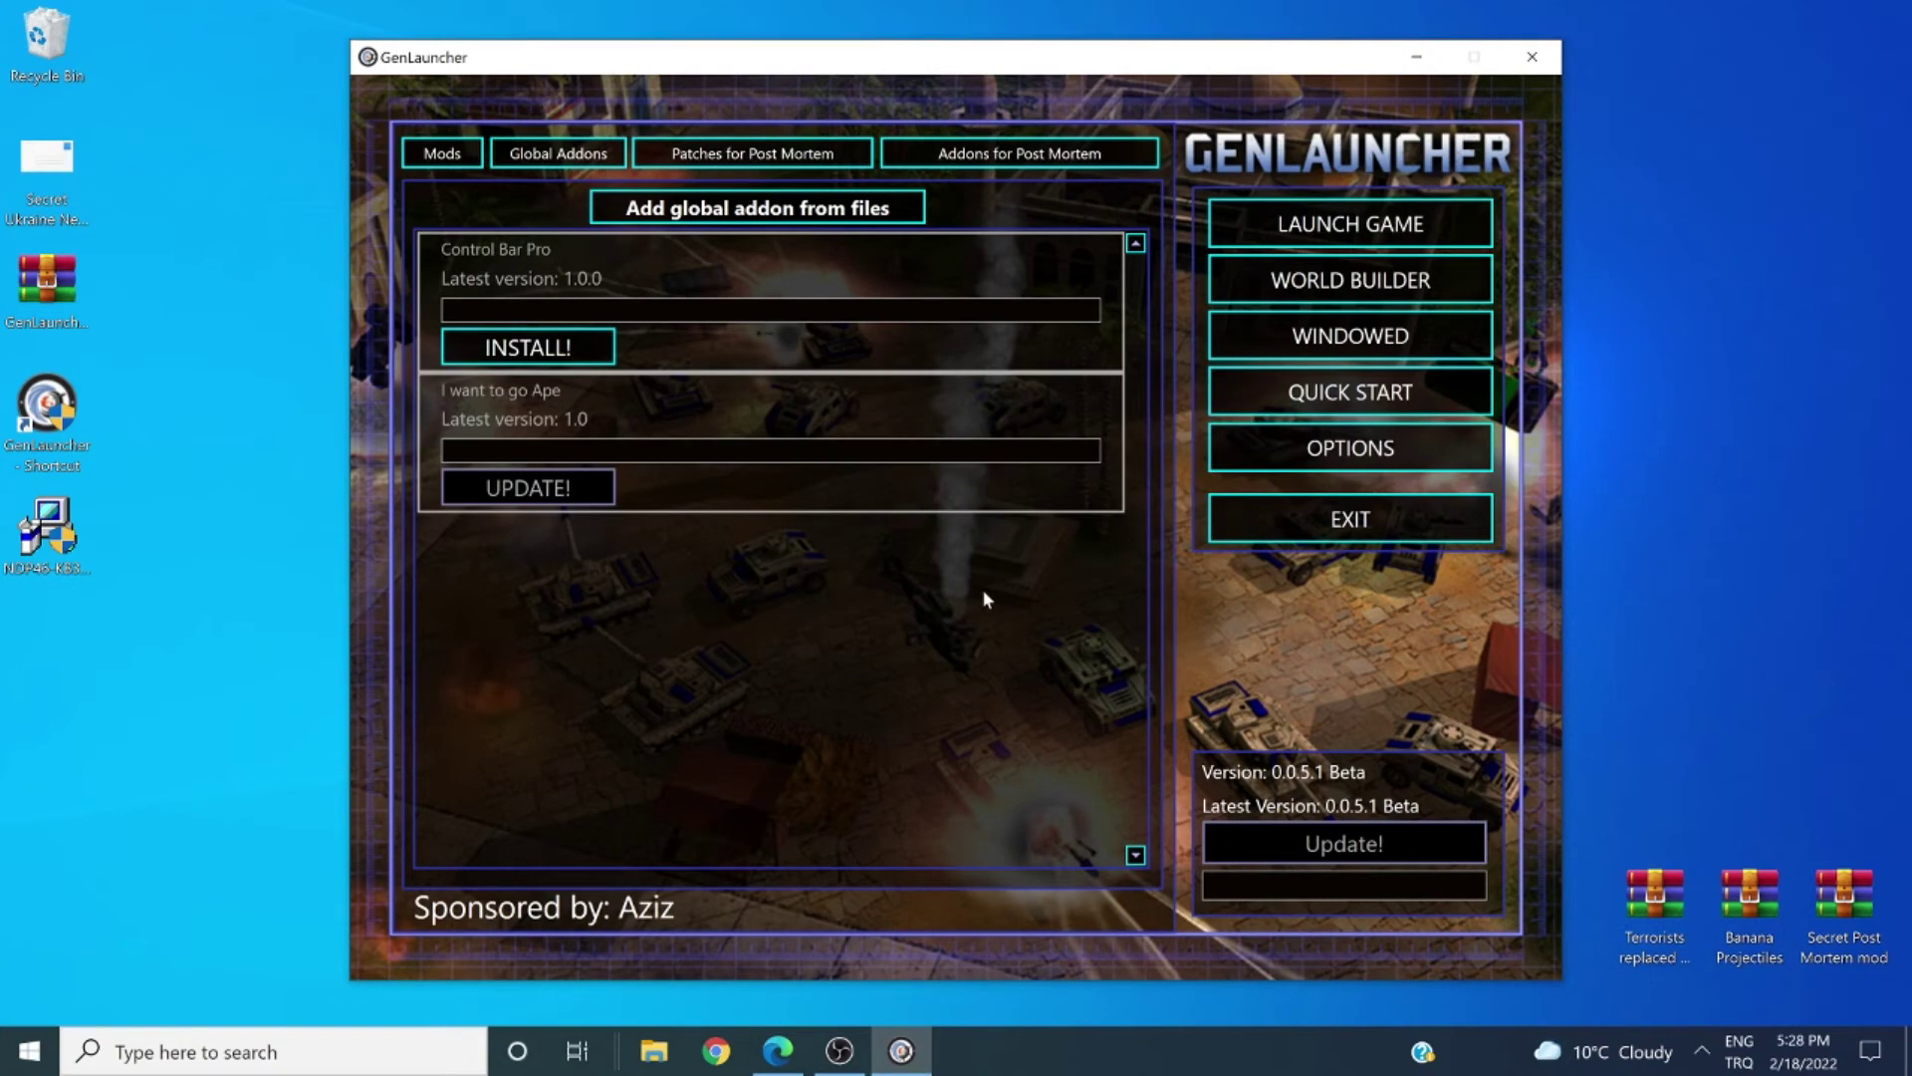
{"action": "left_click", "coordinate": [903, 486]}
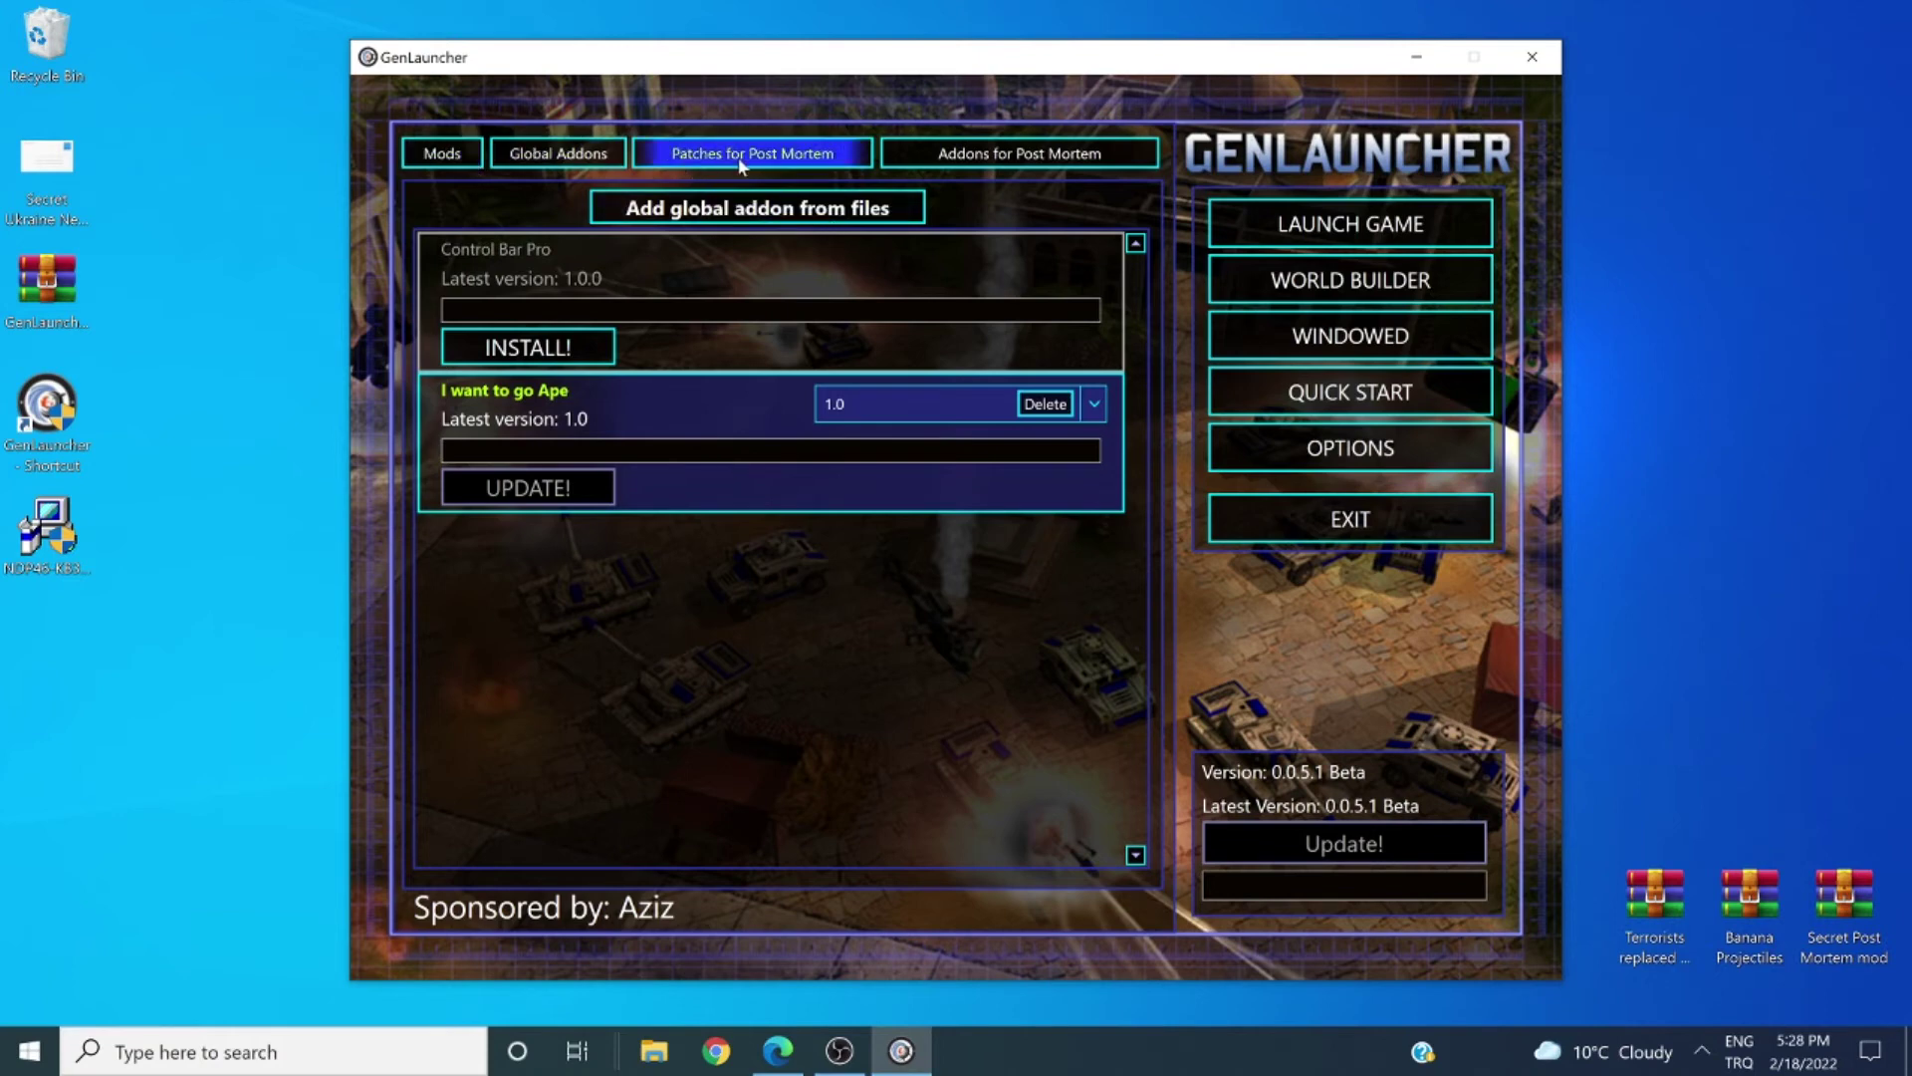
- Select Zero Hour Reborn and add the Terrorists replaced by Chickens archive as its patch named "KFC is best", version 1.0
{"action": "left_click", "coordinate": [457, 159]}
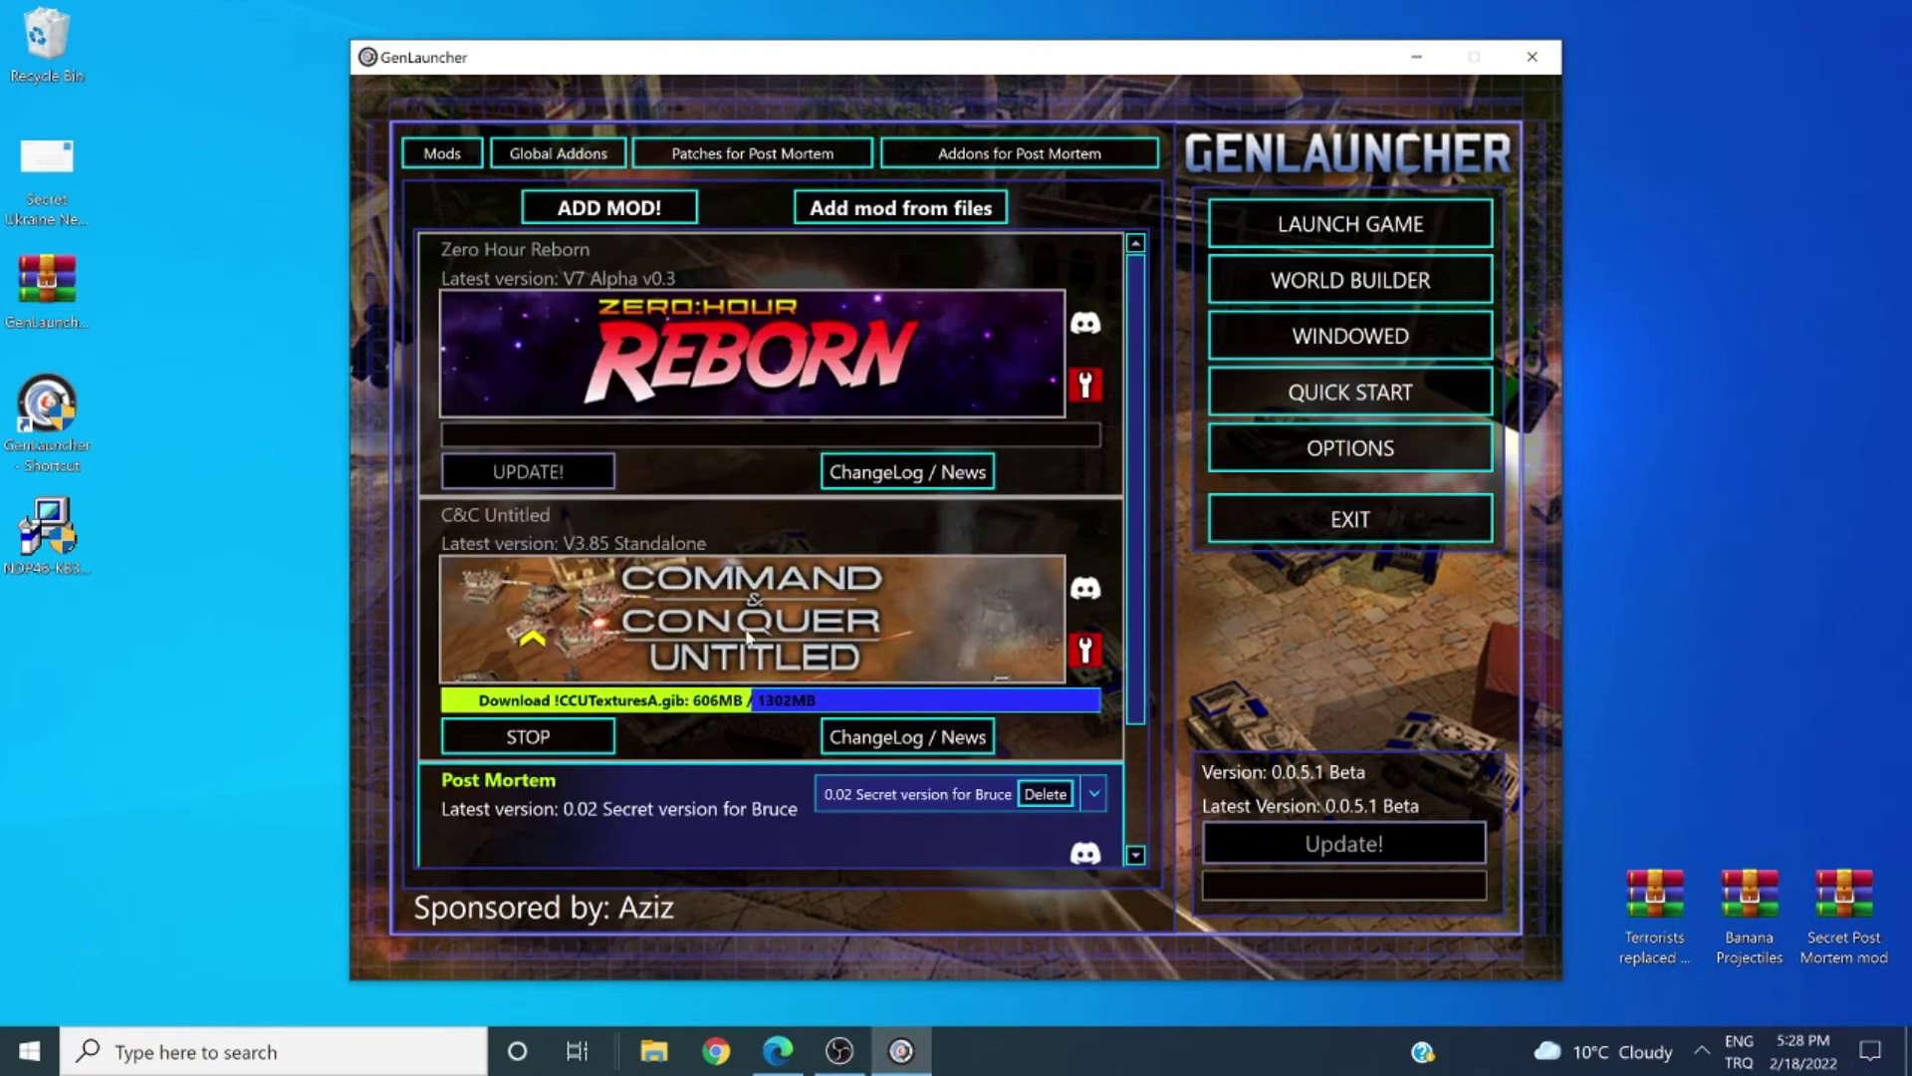
{"action": "left_click", "coordinate": [794, 345]}
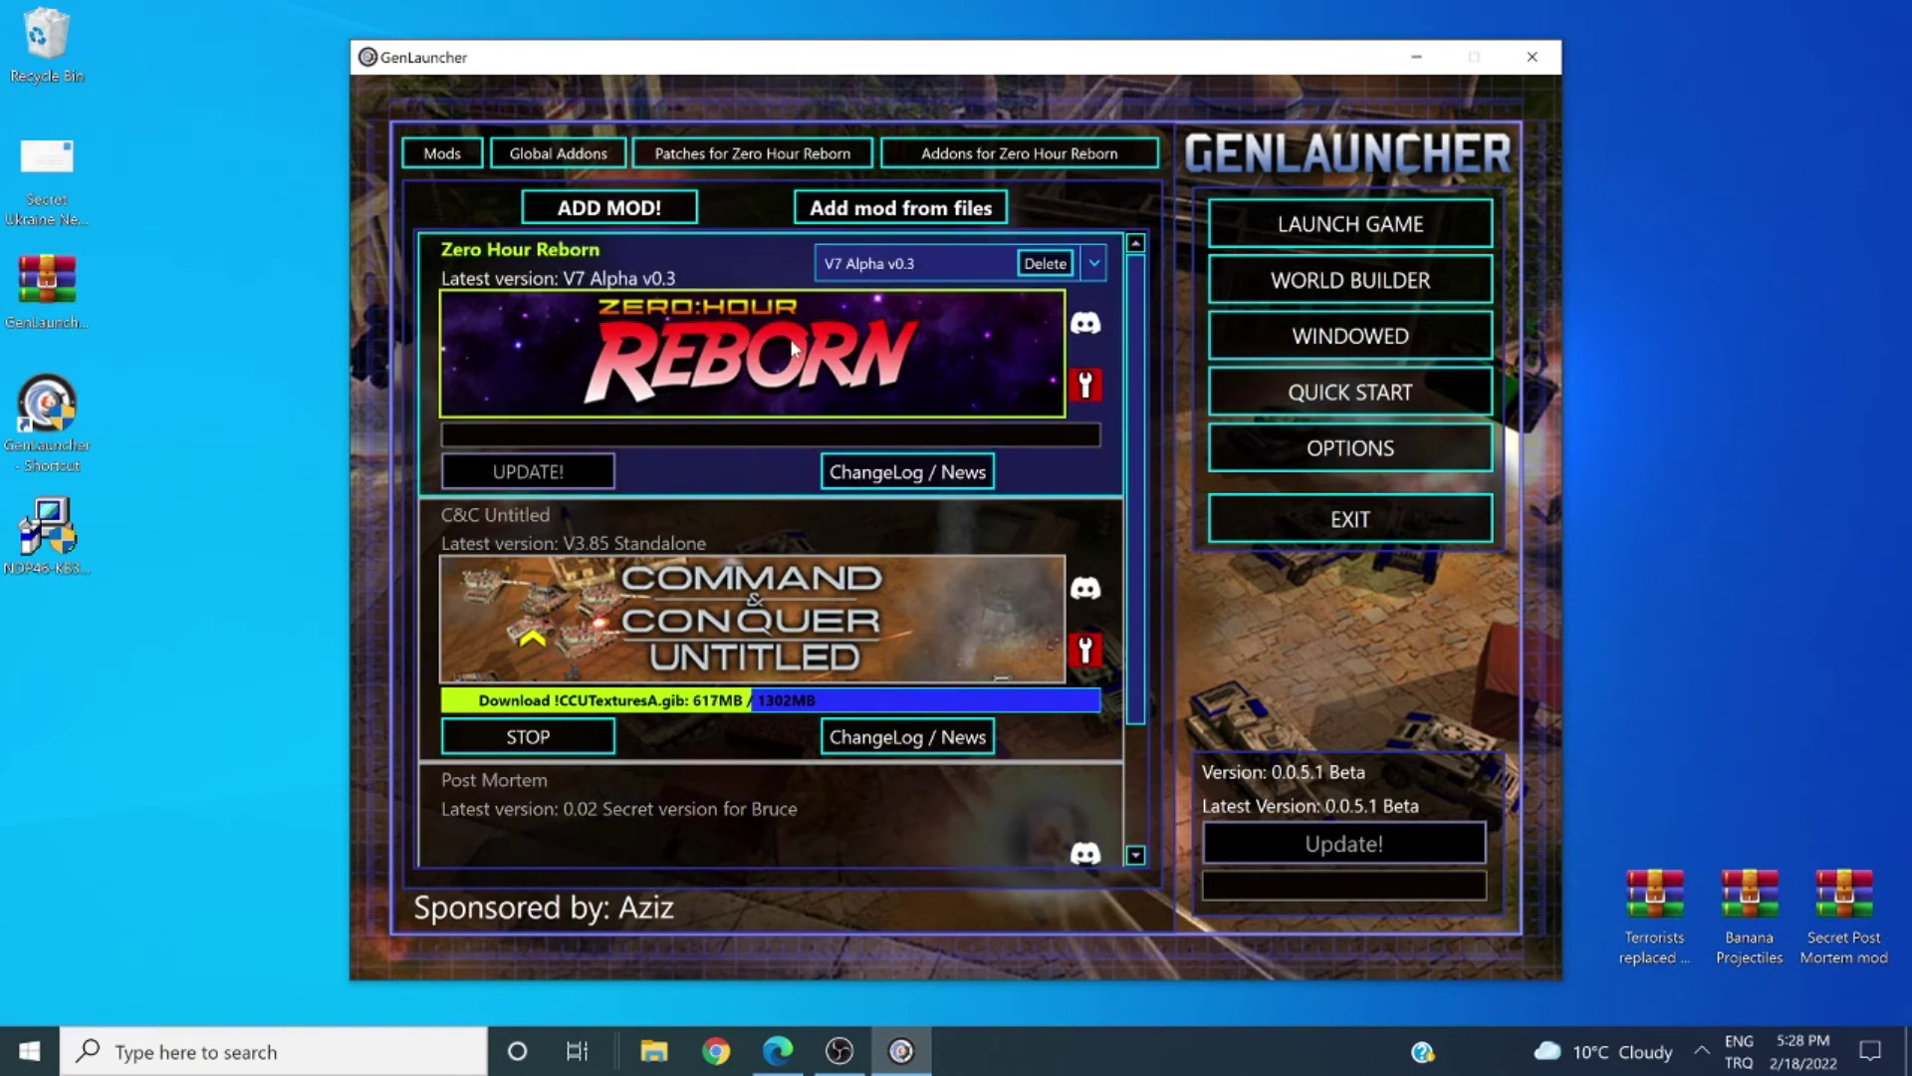
{"action": "left_click", "coordinate": [773, 158]}
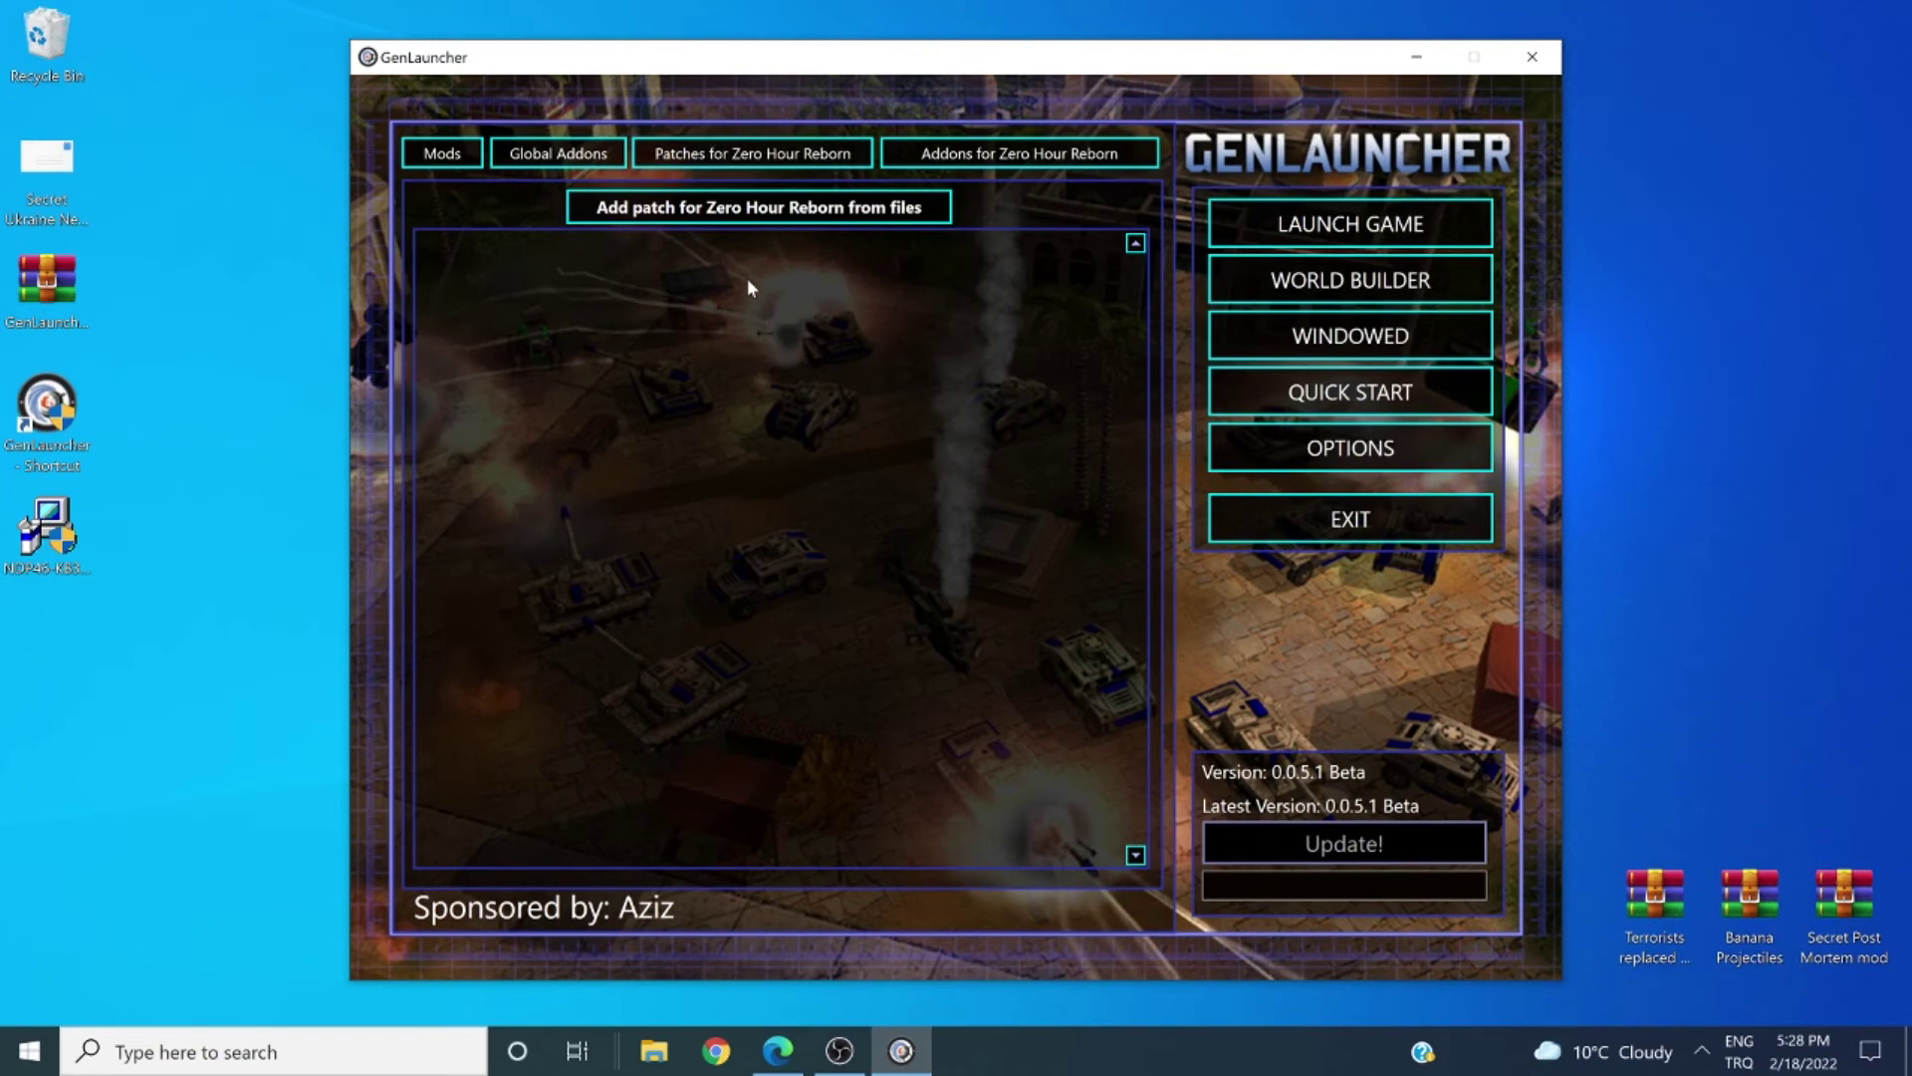
{"action": "left_click", "coordinate": [757, 210]}
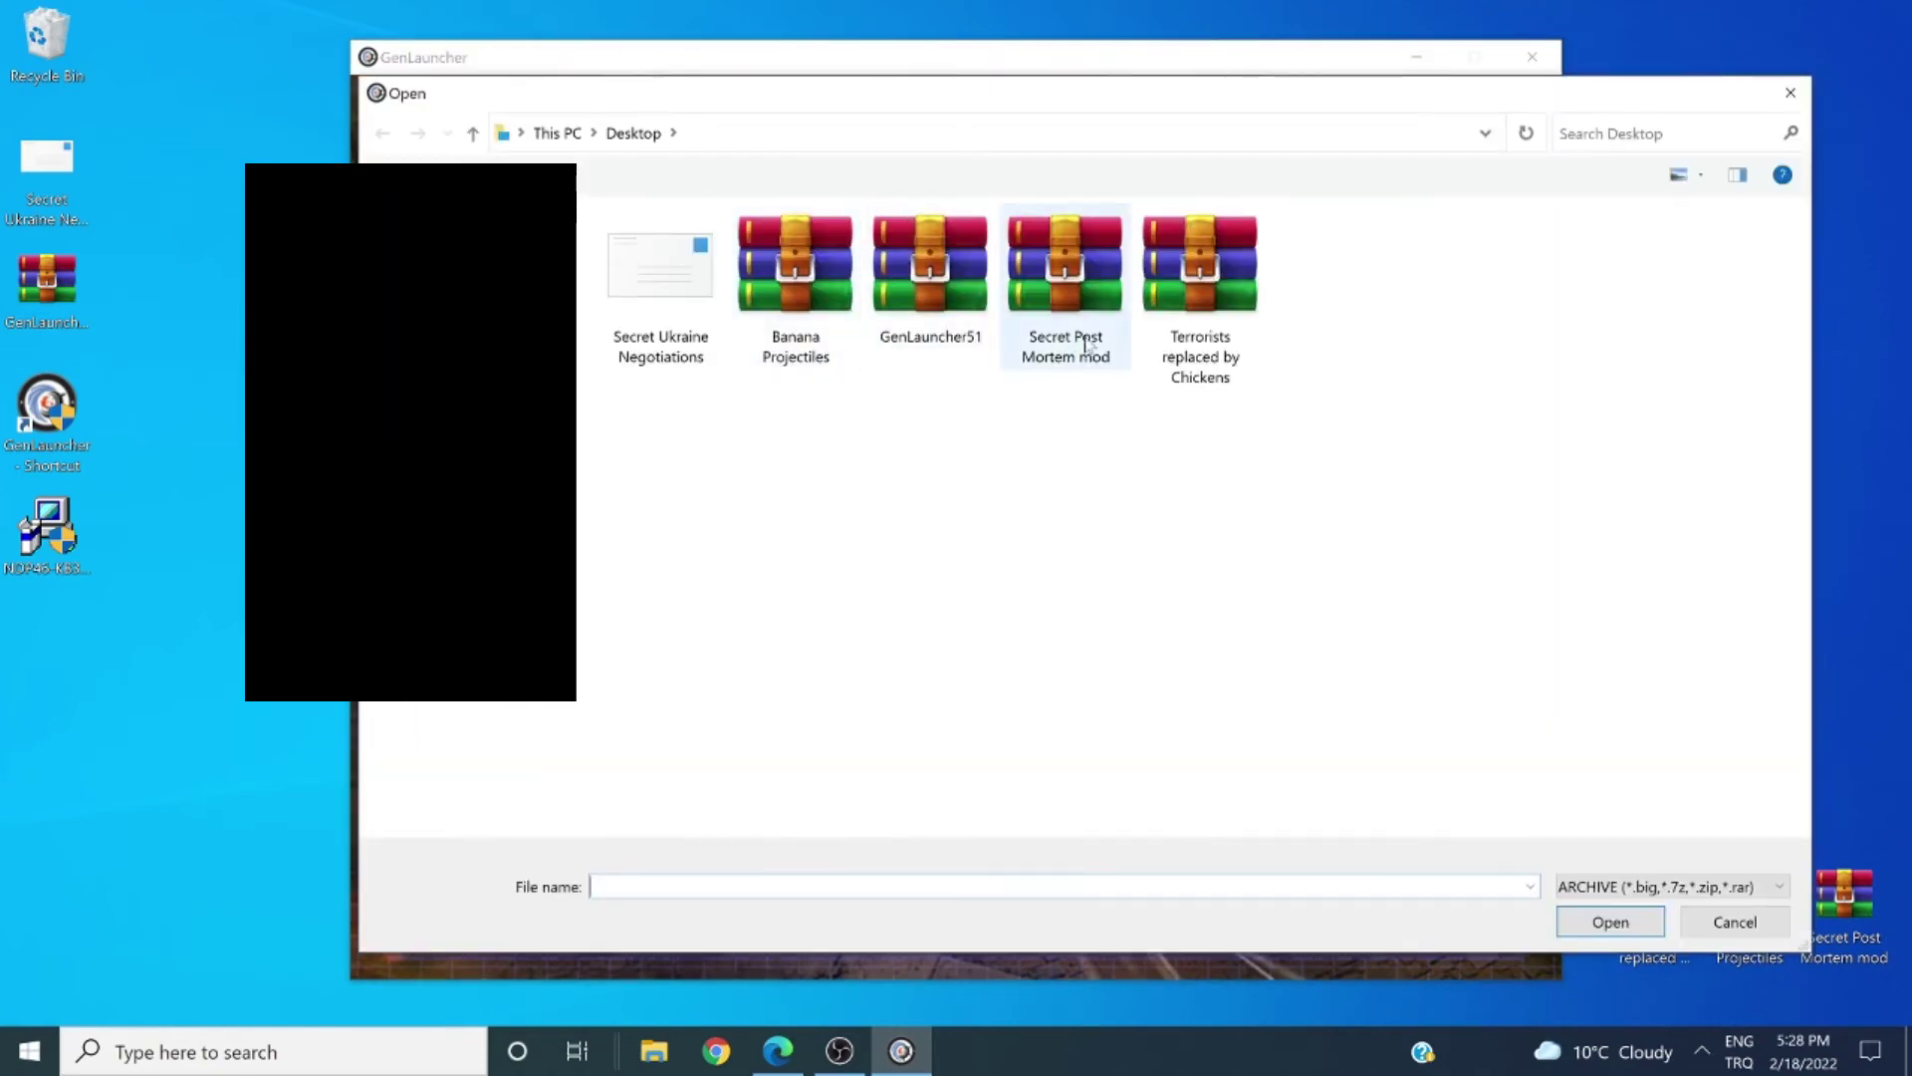
{"action": "double_click", "coordinate": [1175, 354]}
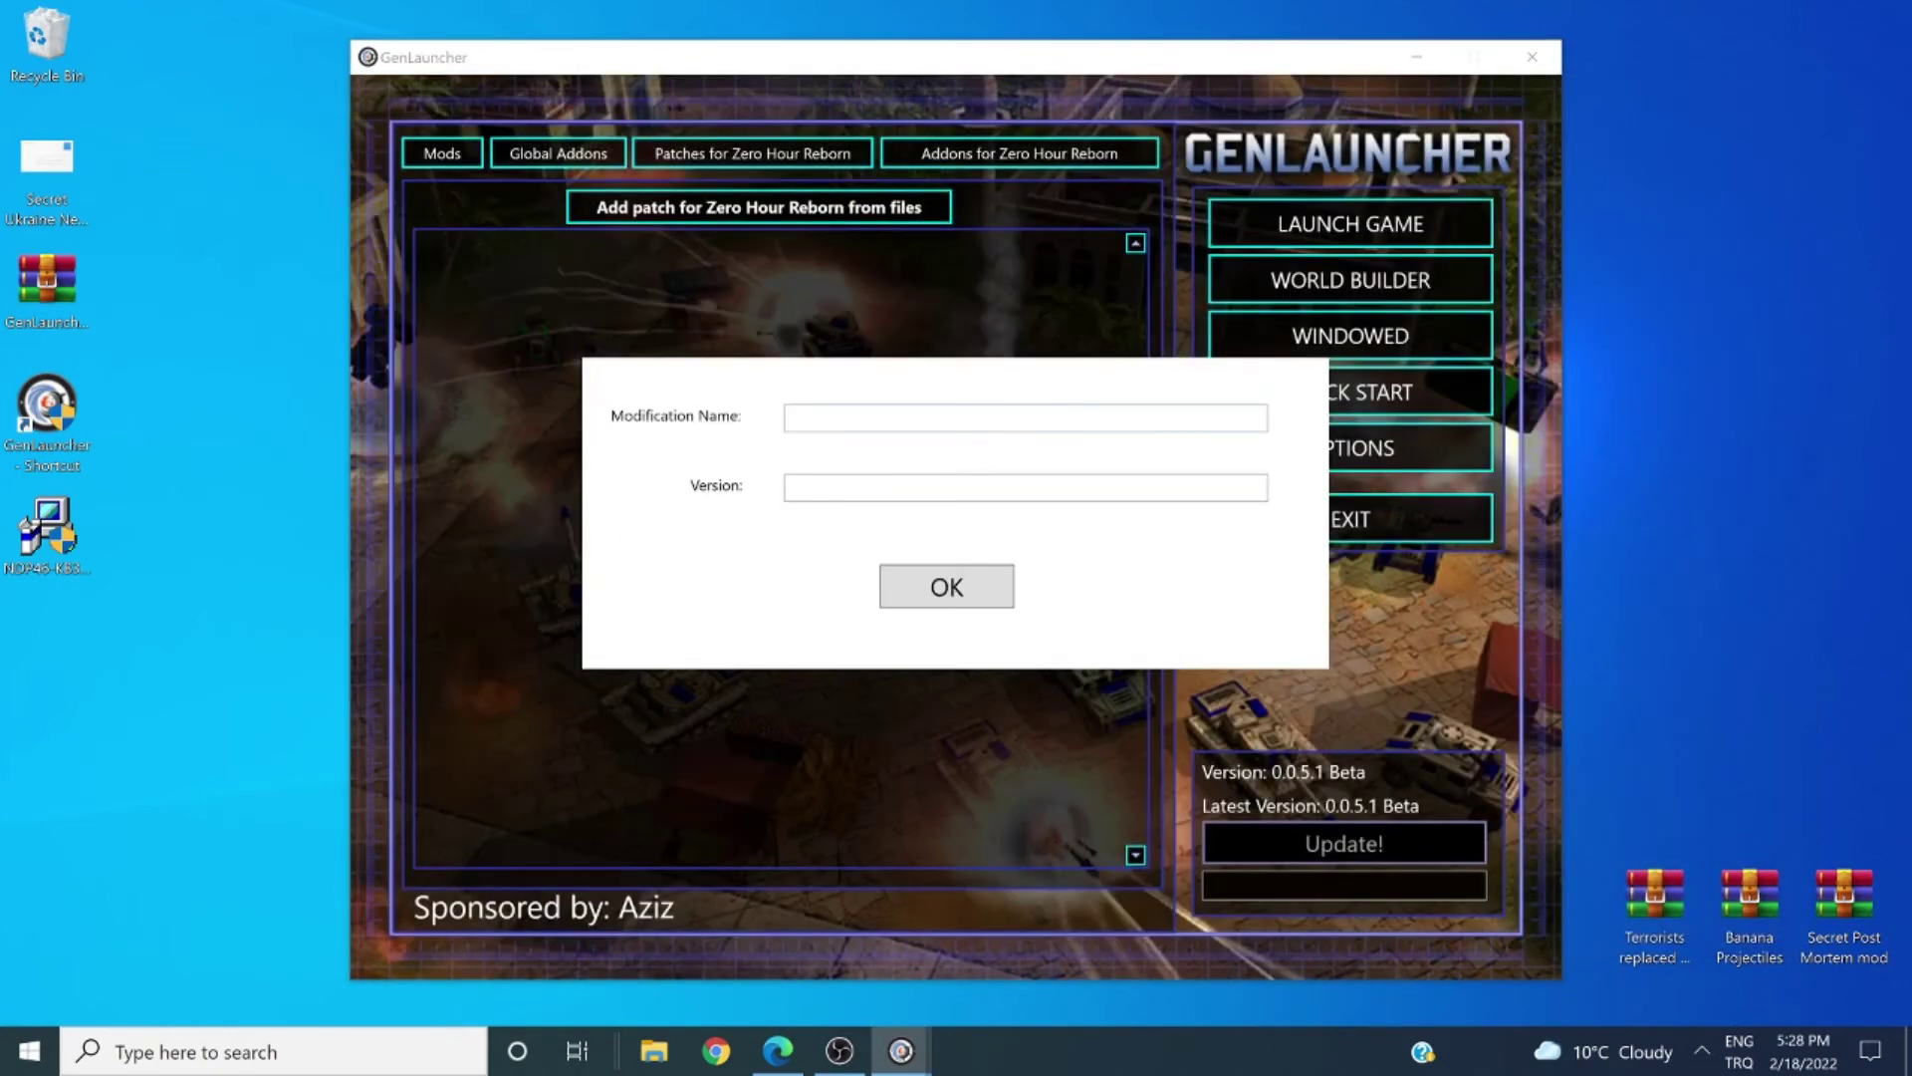
{"action": "left_click", "coordinate": [789, 416]}
{"action": "type", "text": "KFC is best"}
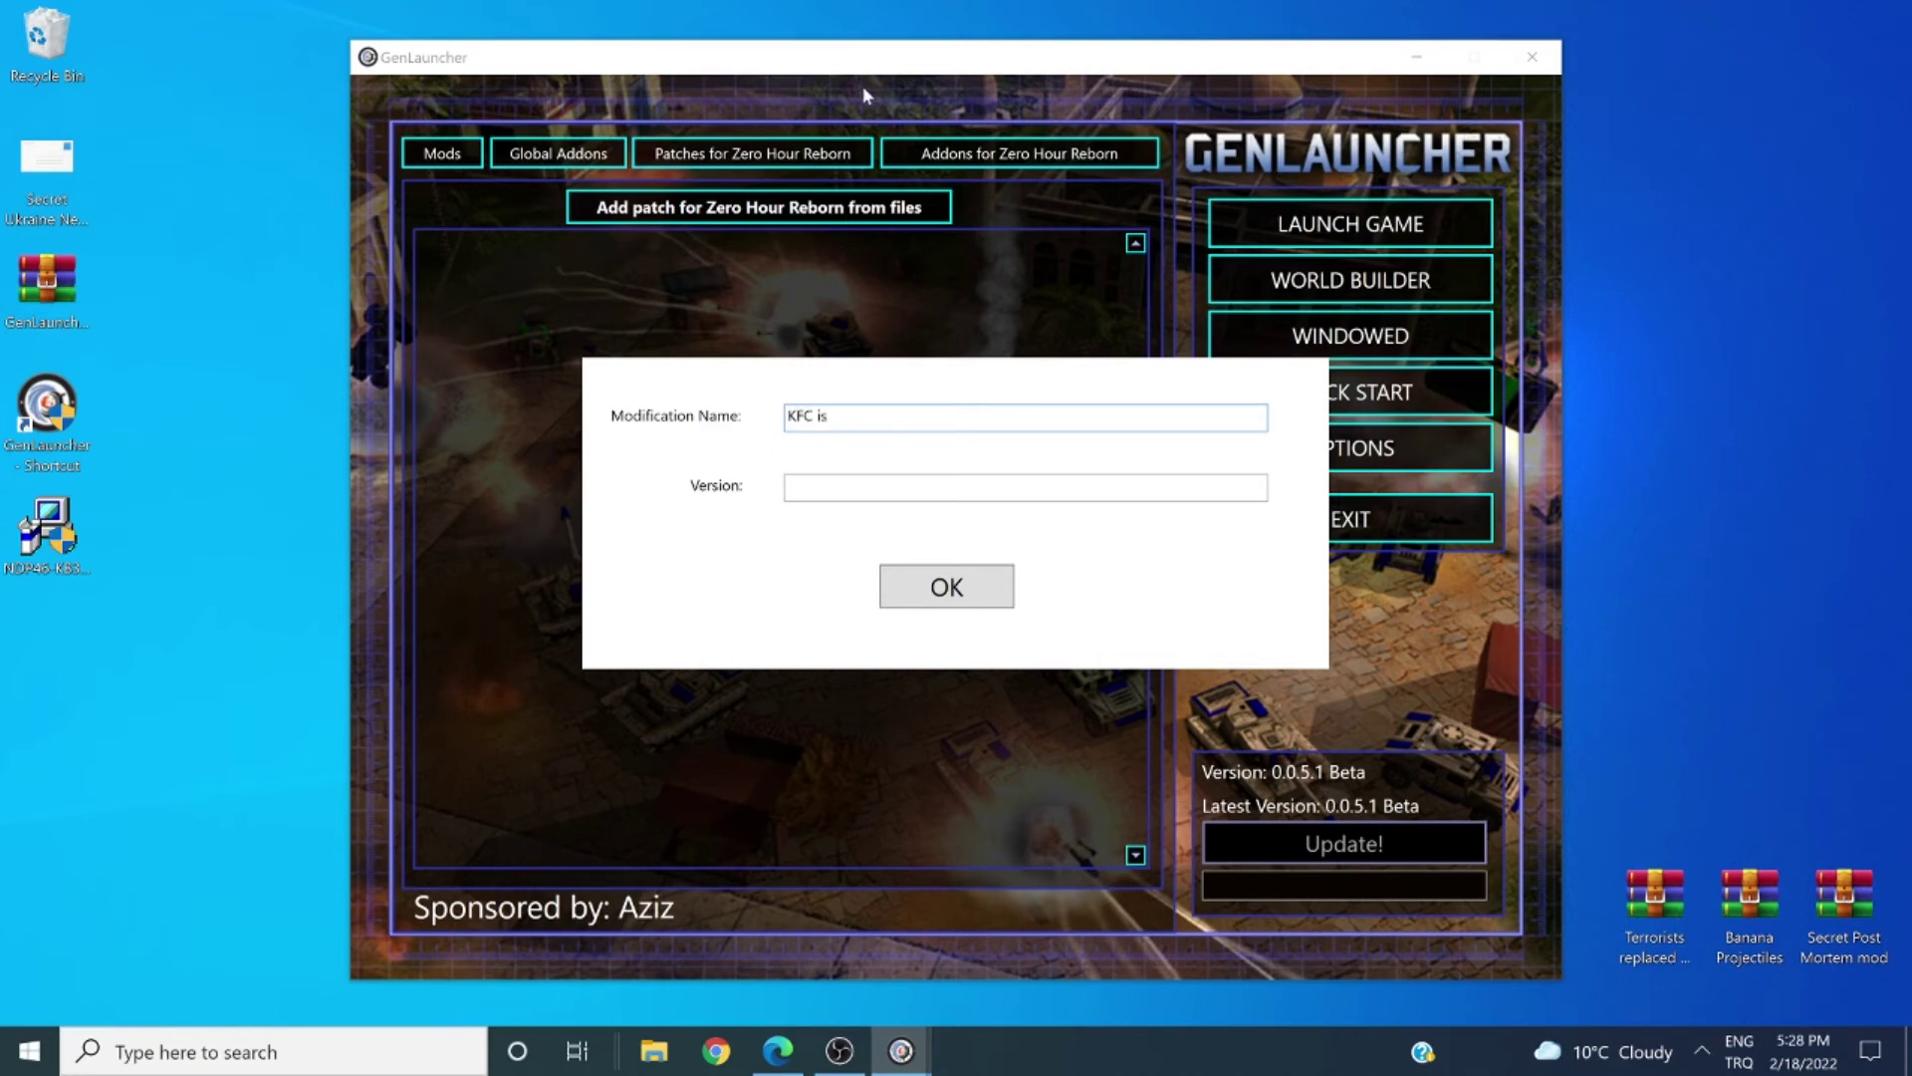
{"action": "key", "text": "Tab"}
{"action": "type", "text": "1.0"}
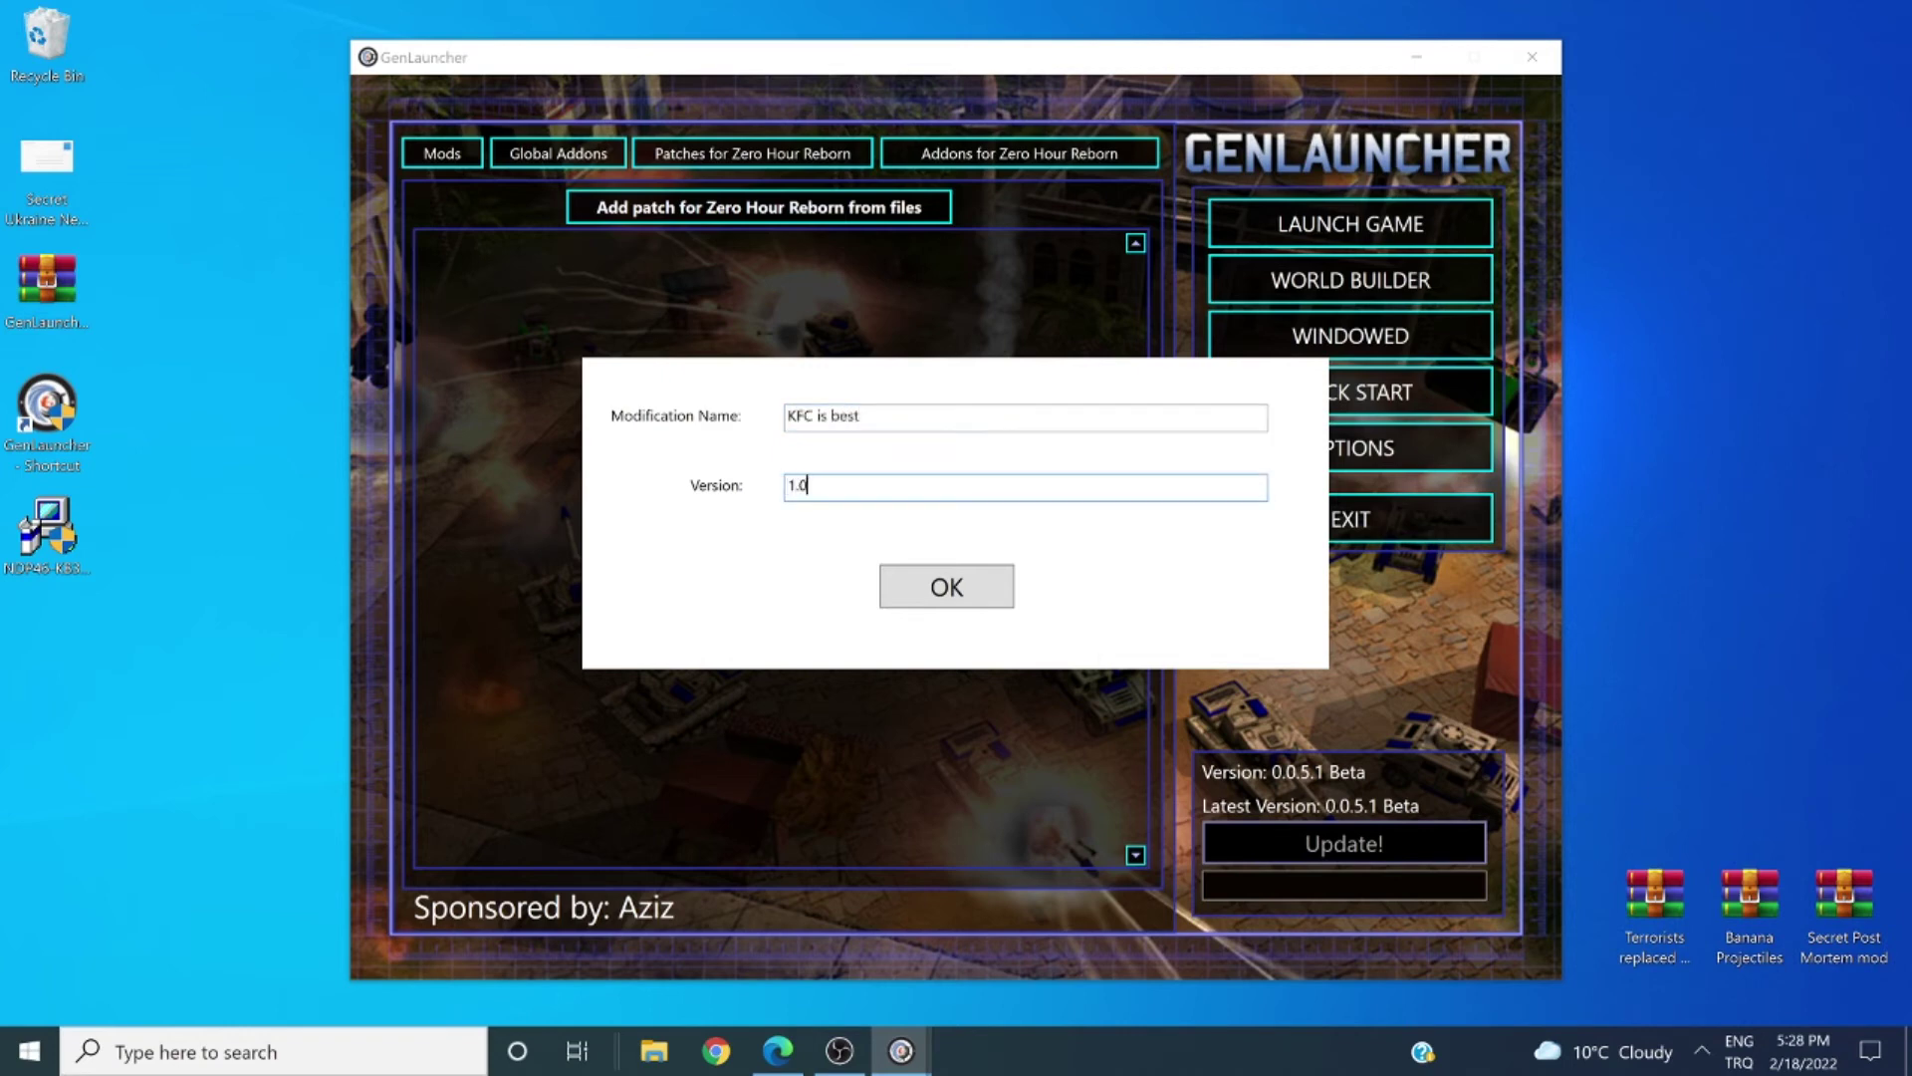
{"action": "left_click", "coordinate": [963, 589]}
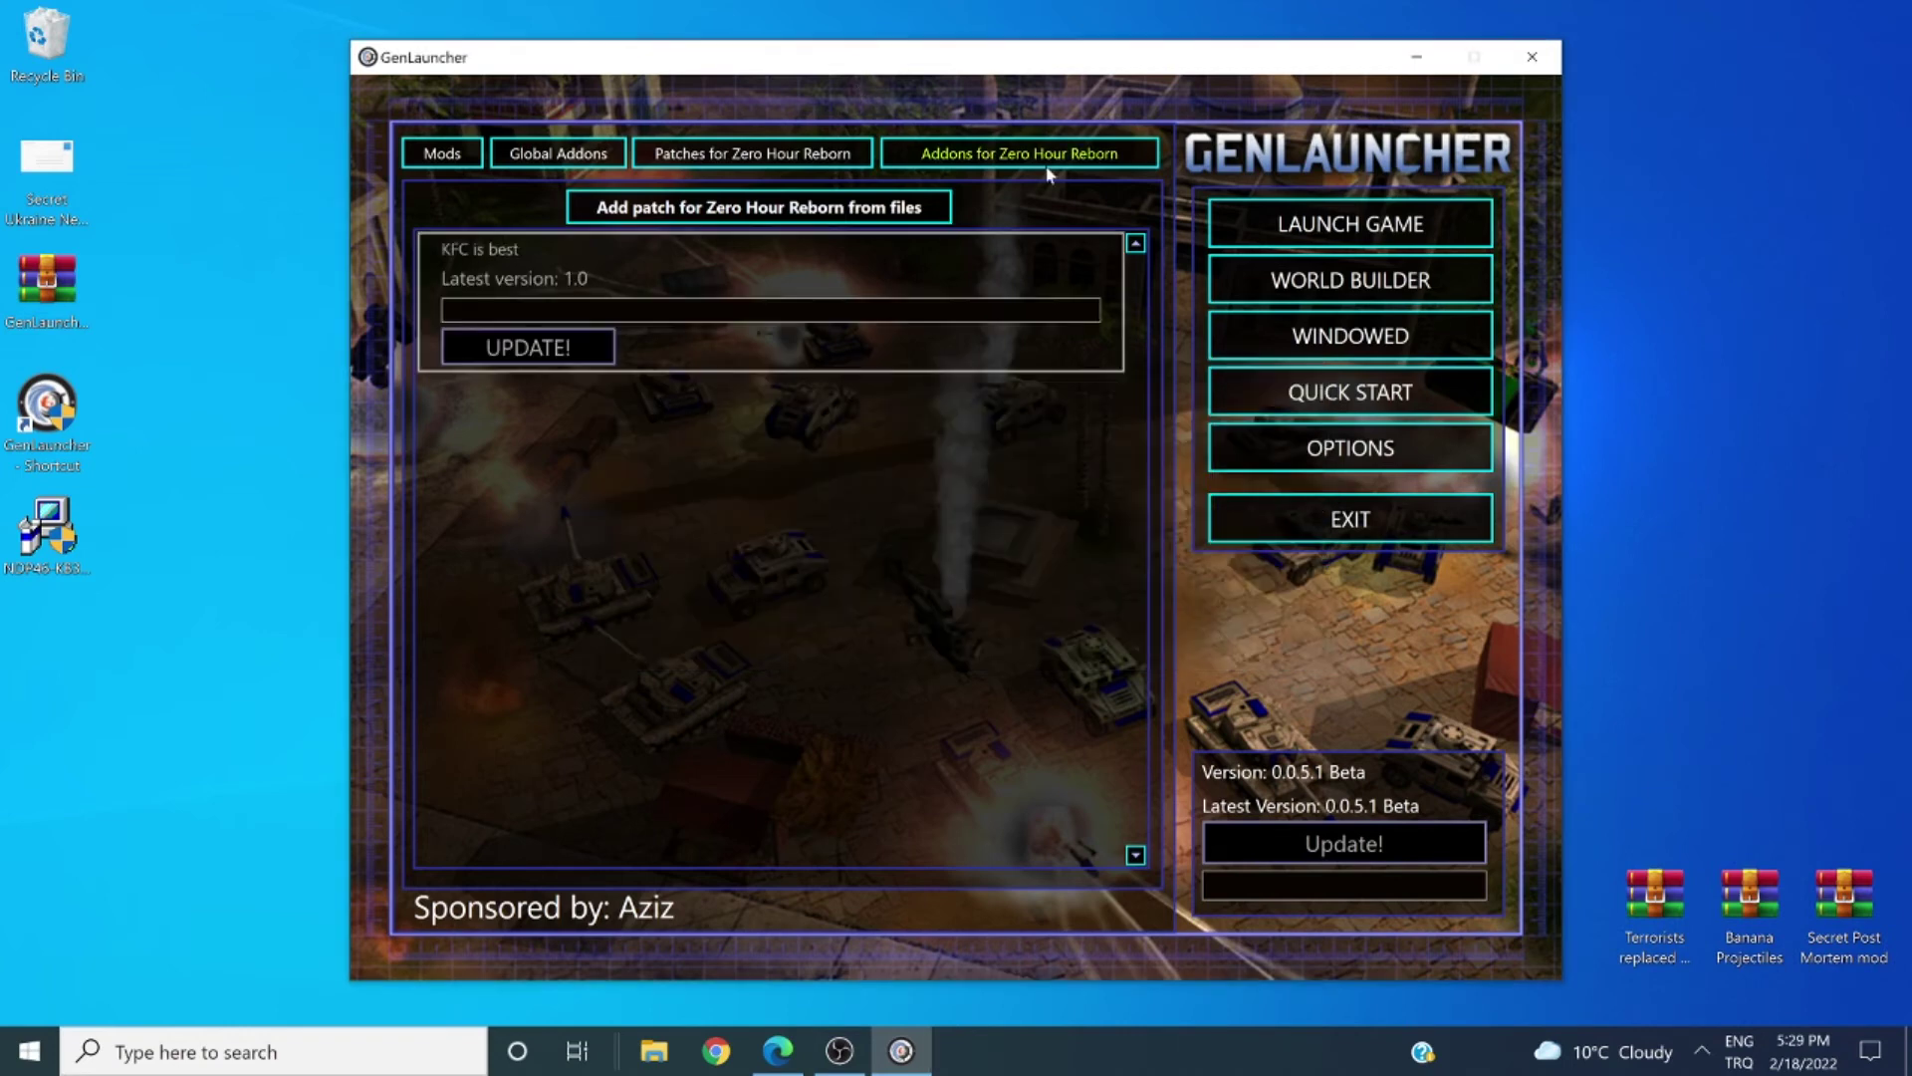
{"action": "left_click", "coordinate": [1017, 162]}
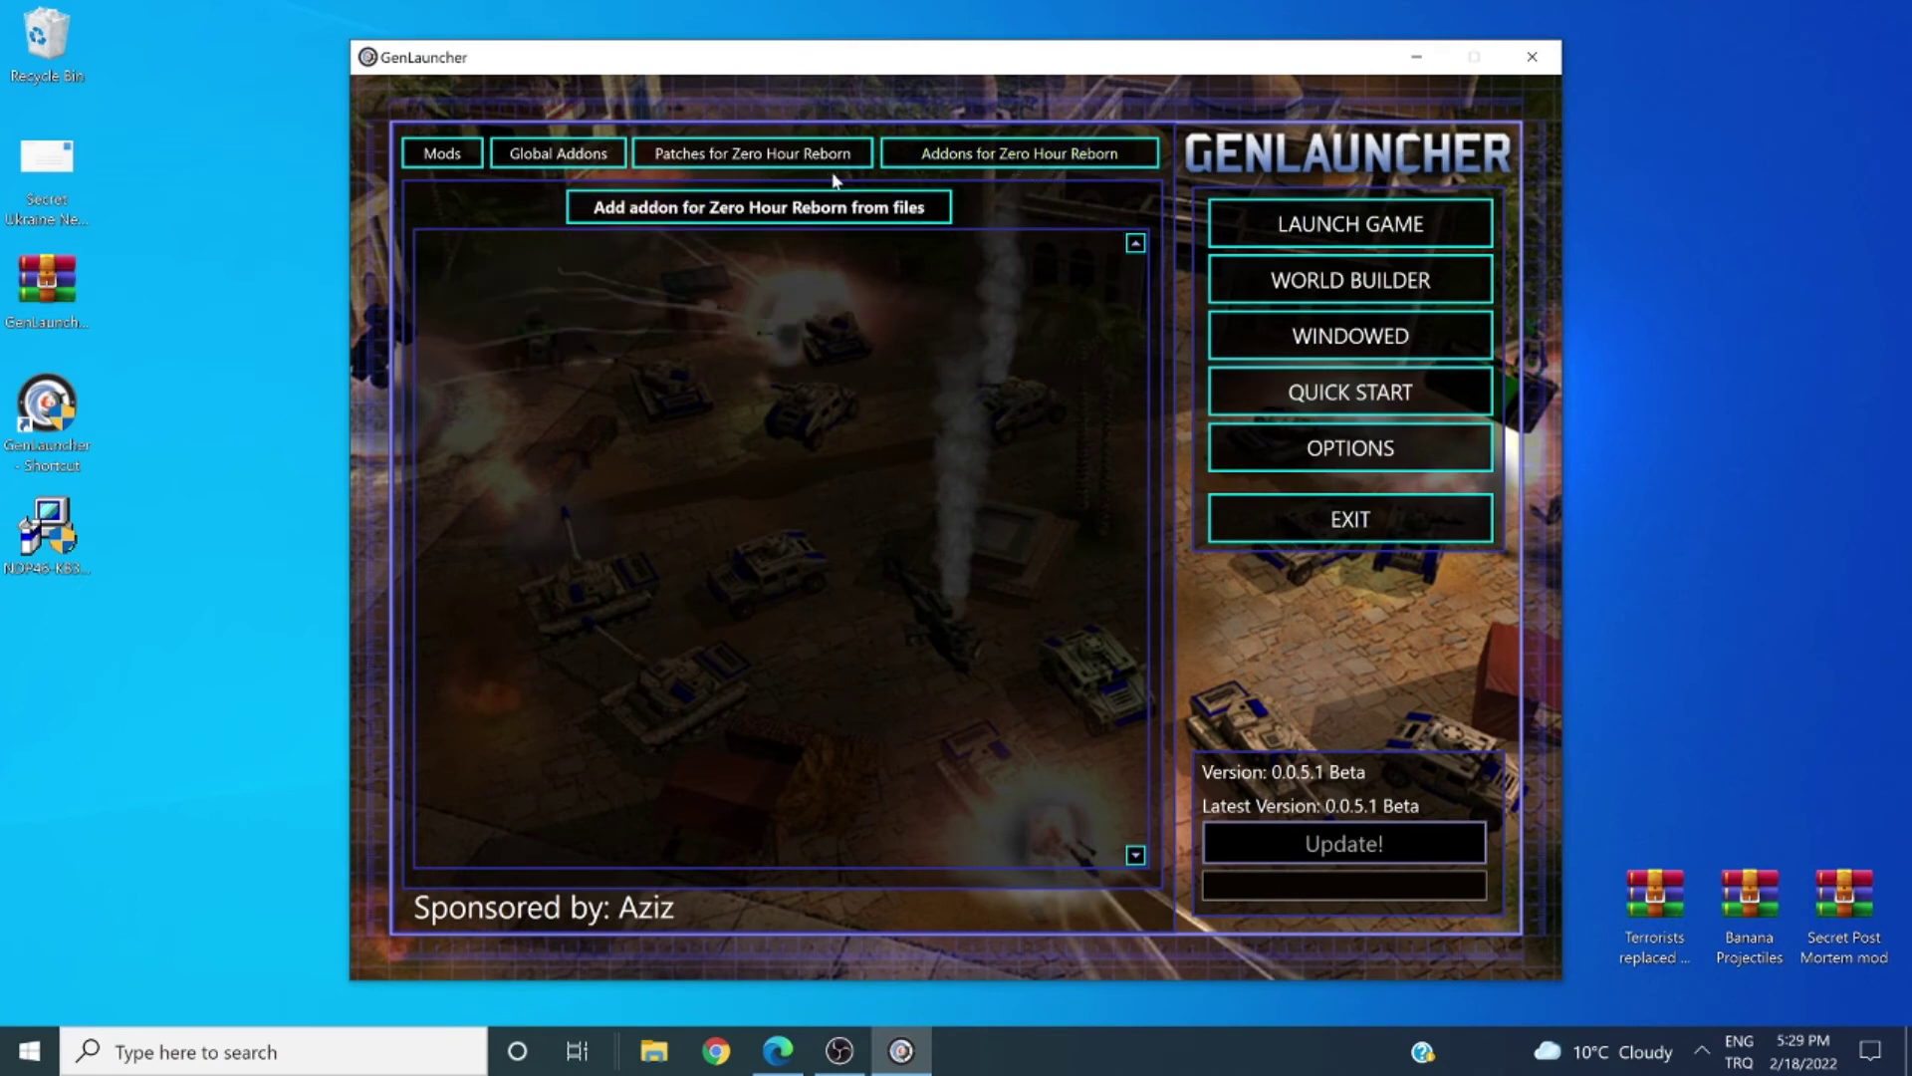
{"action": "left_click", "coordinate": [587, 154]}
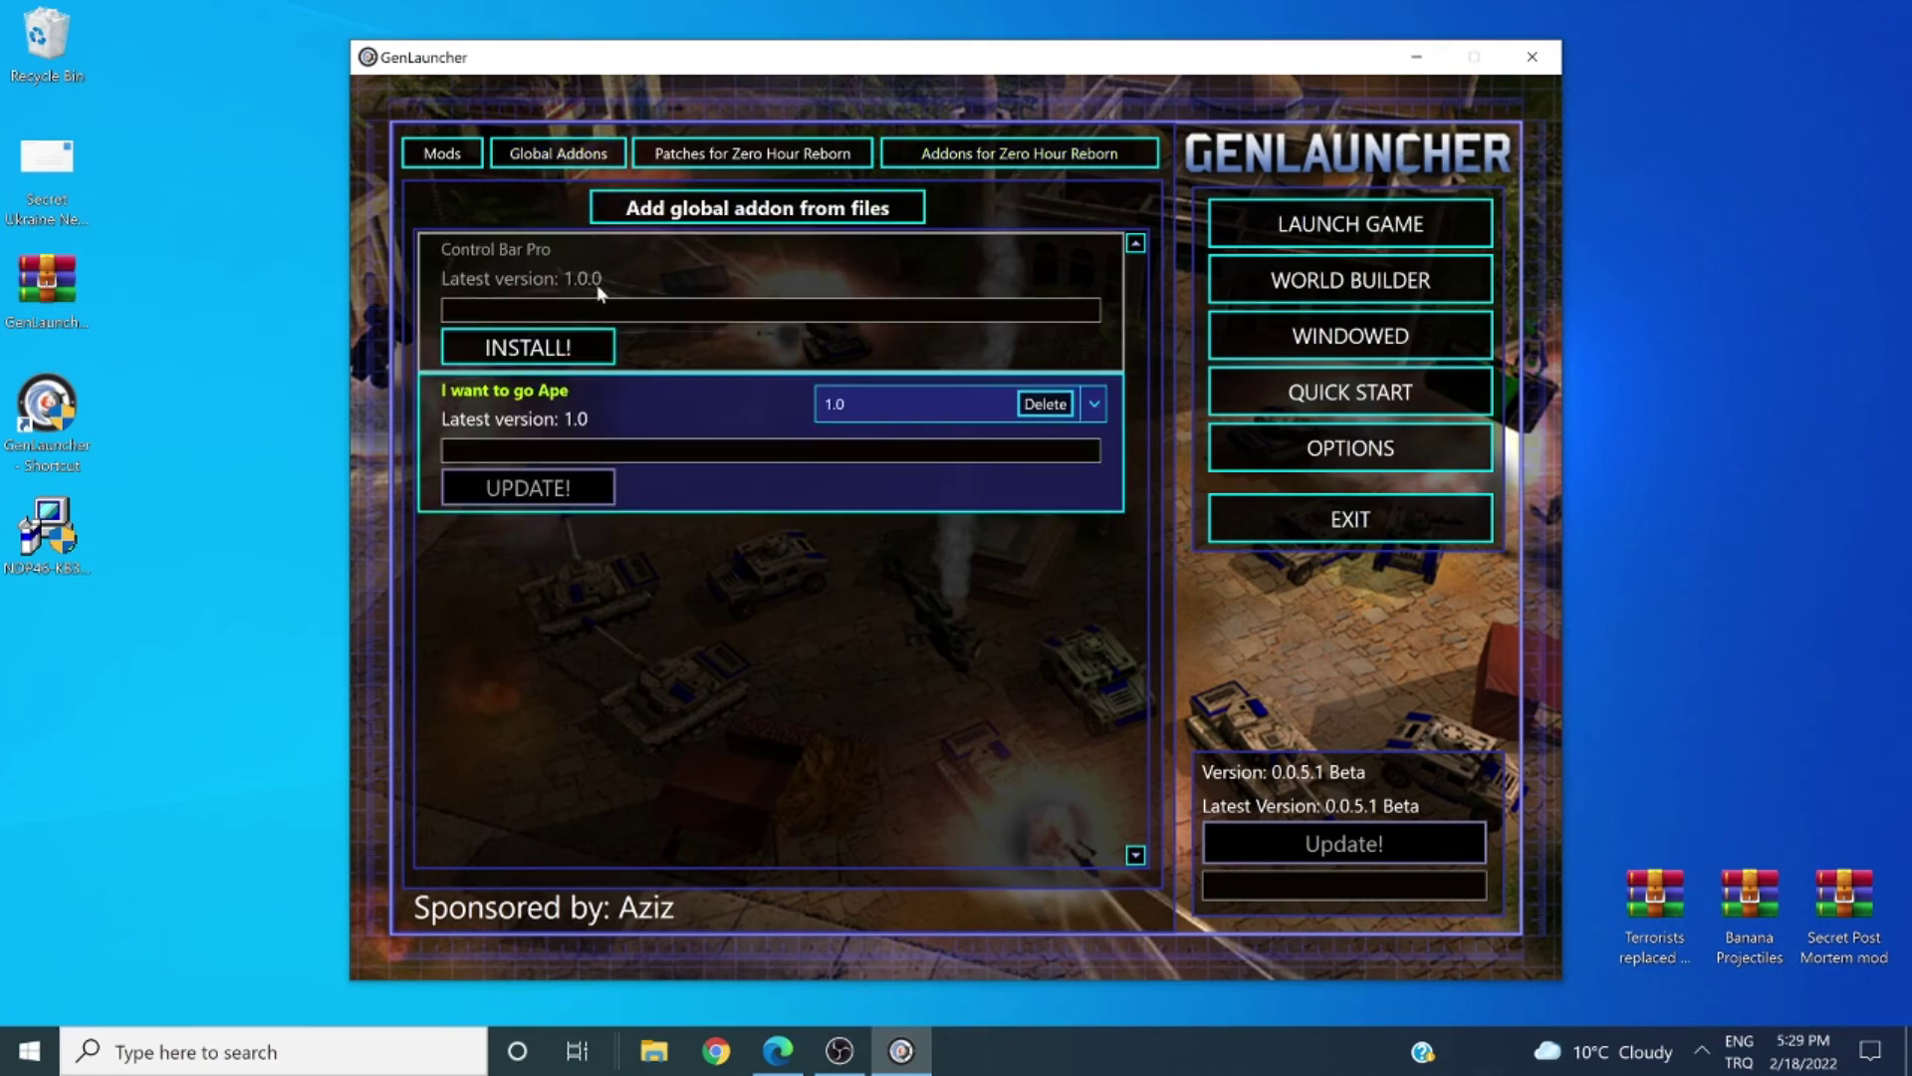
{"action": "left_click", "coordinate": [988, 156]}
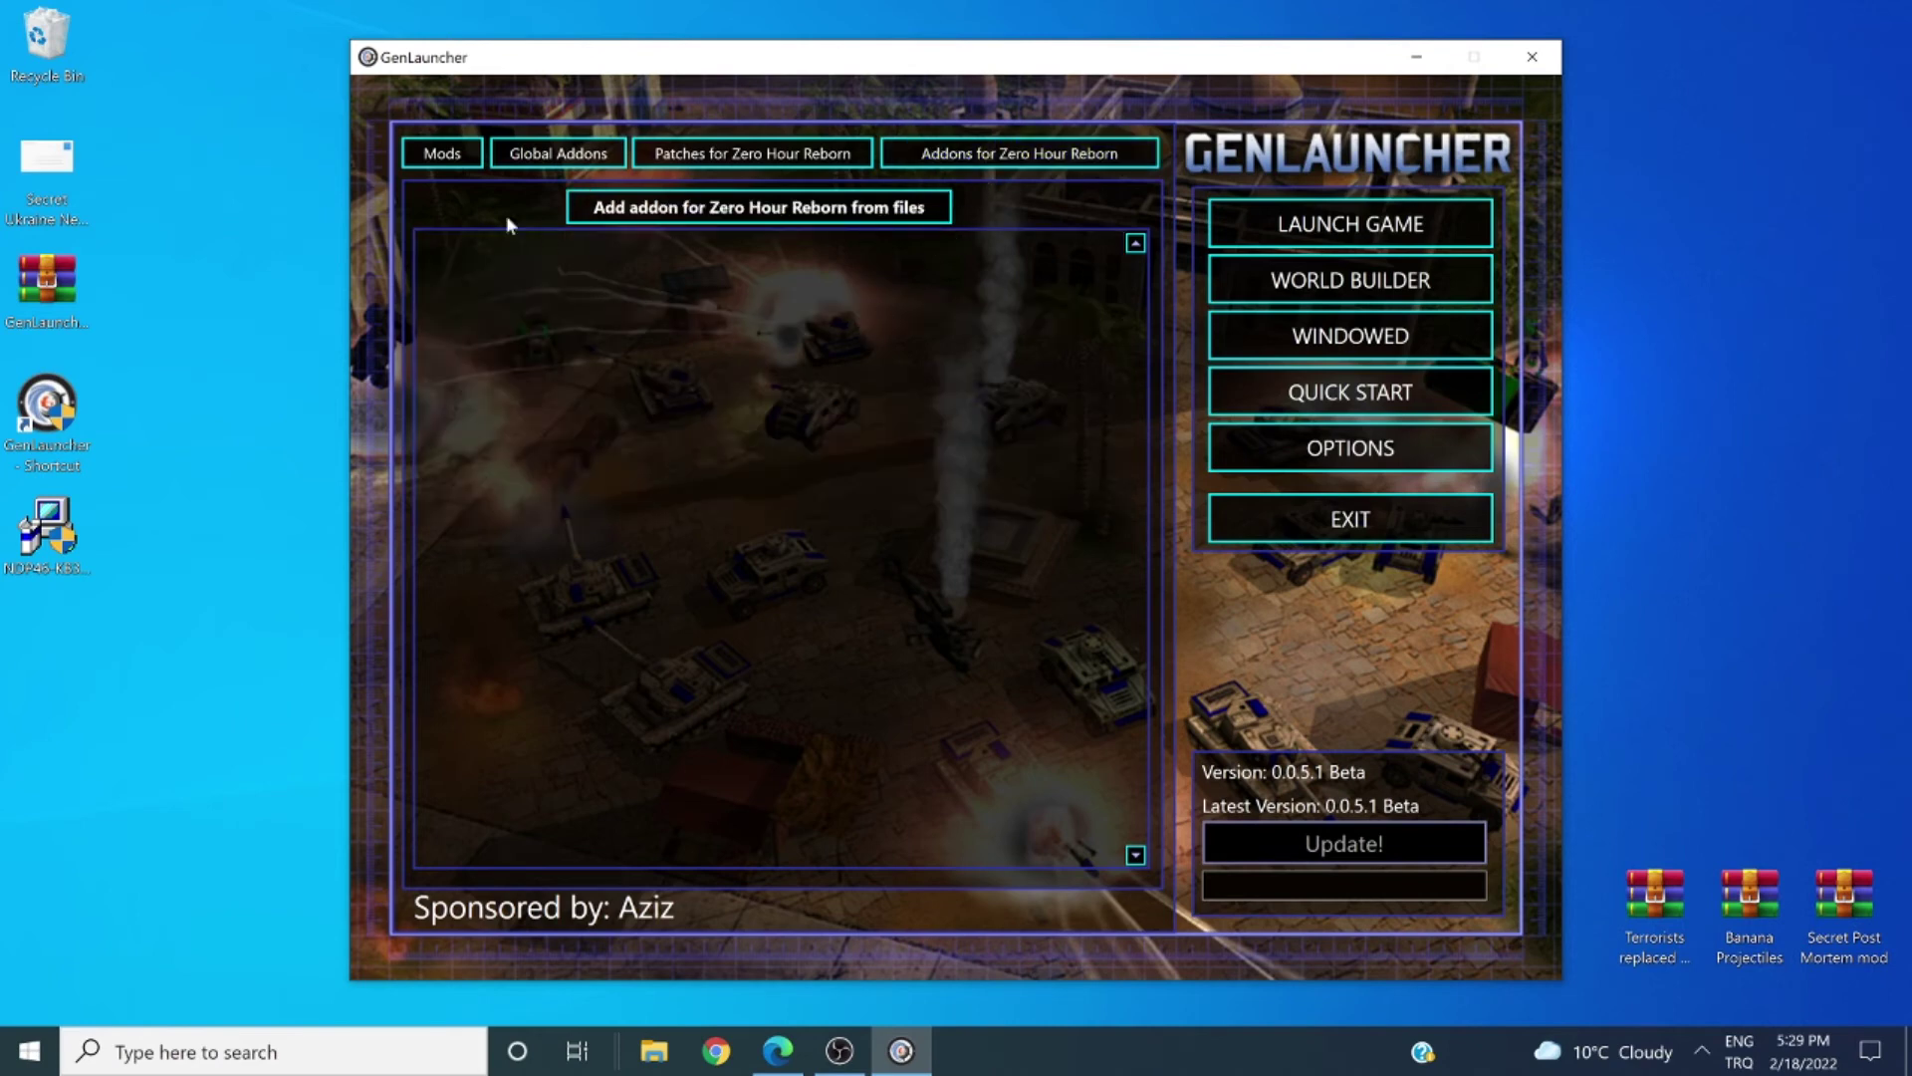
{"action": "left_click", "coordinate": [457, 158]}
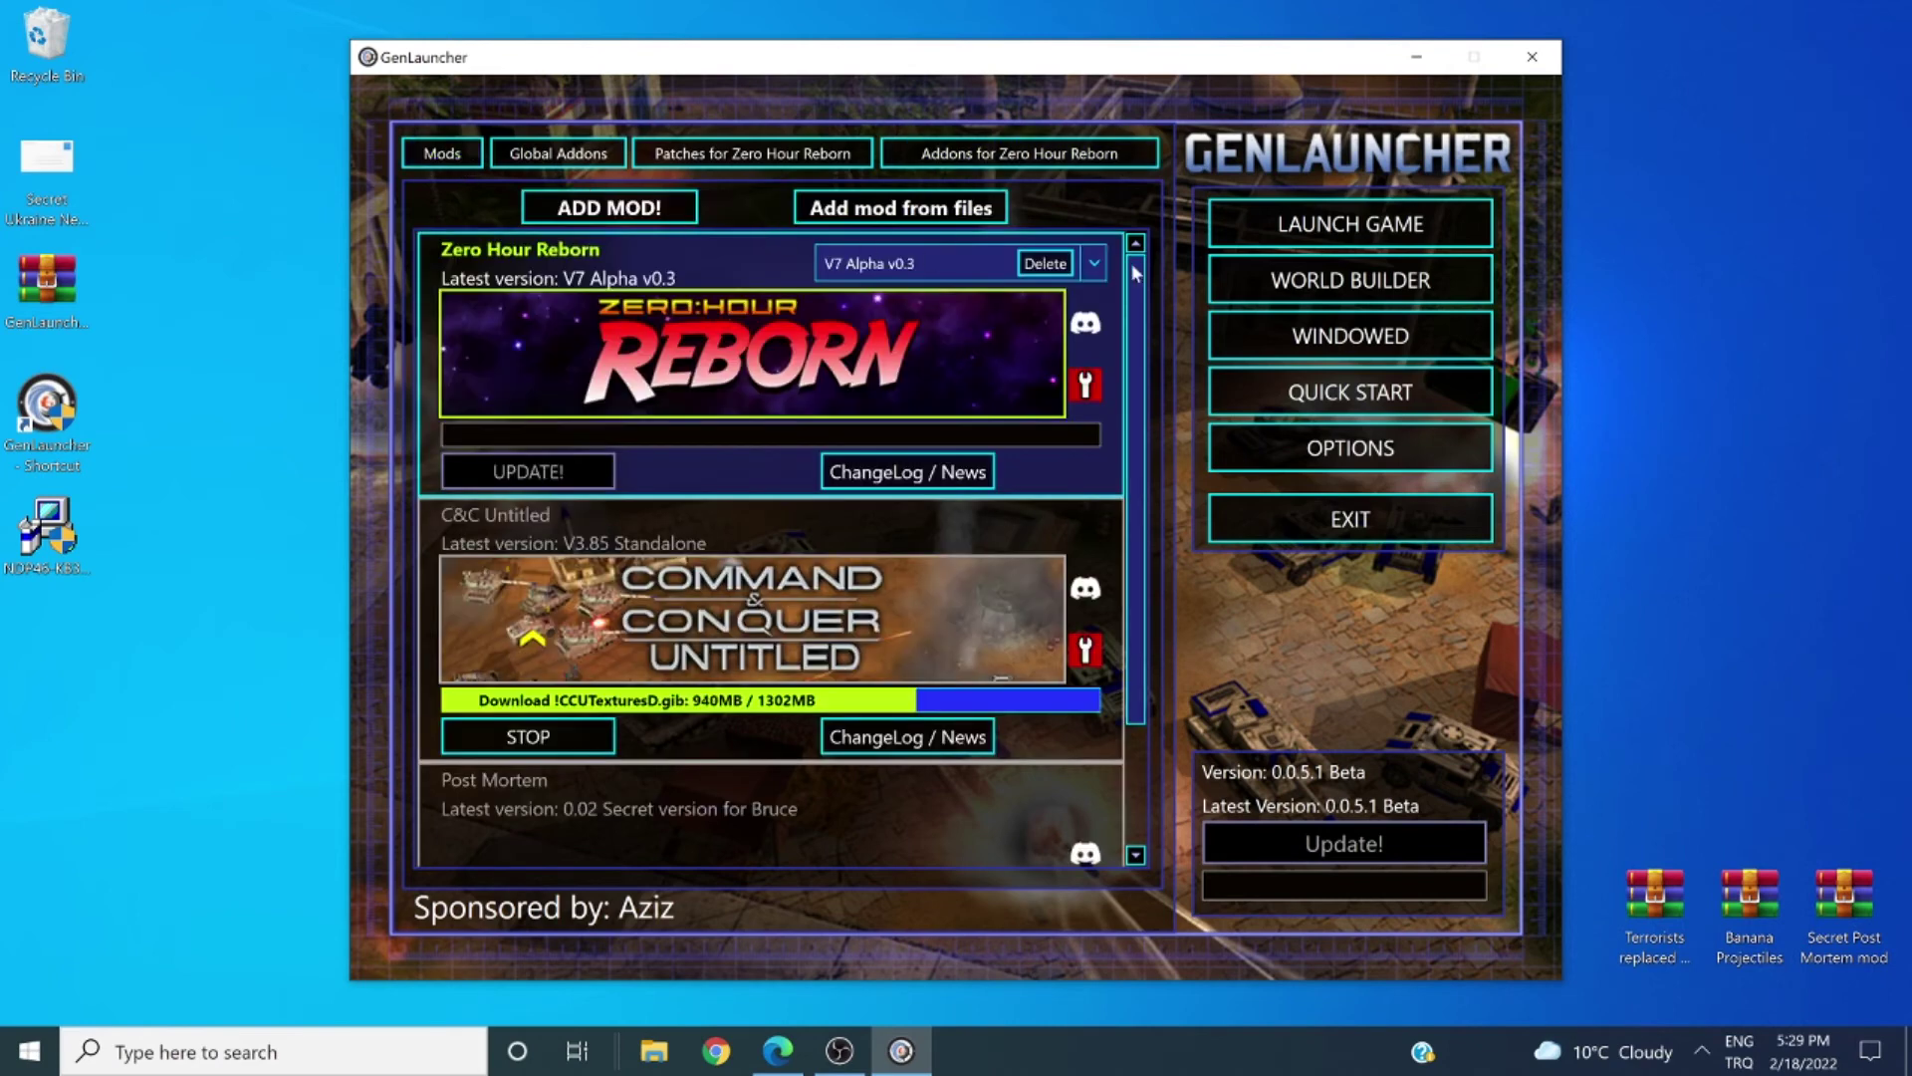